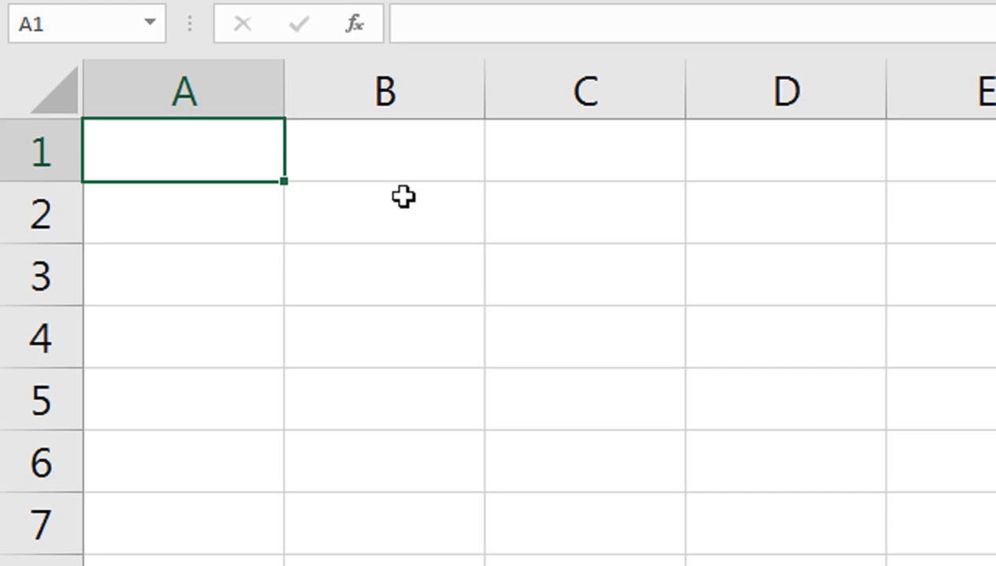
# Enter the headers S no, Name and Father name in A1:C1.
pyautogui.write('S n')
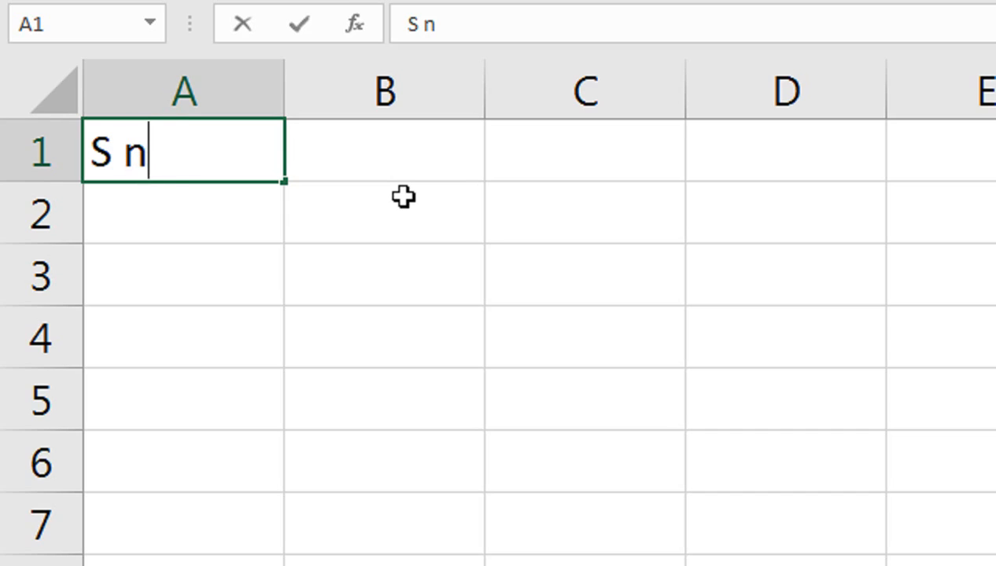
pyautogui.write('o')
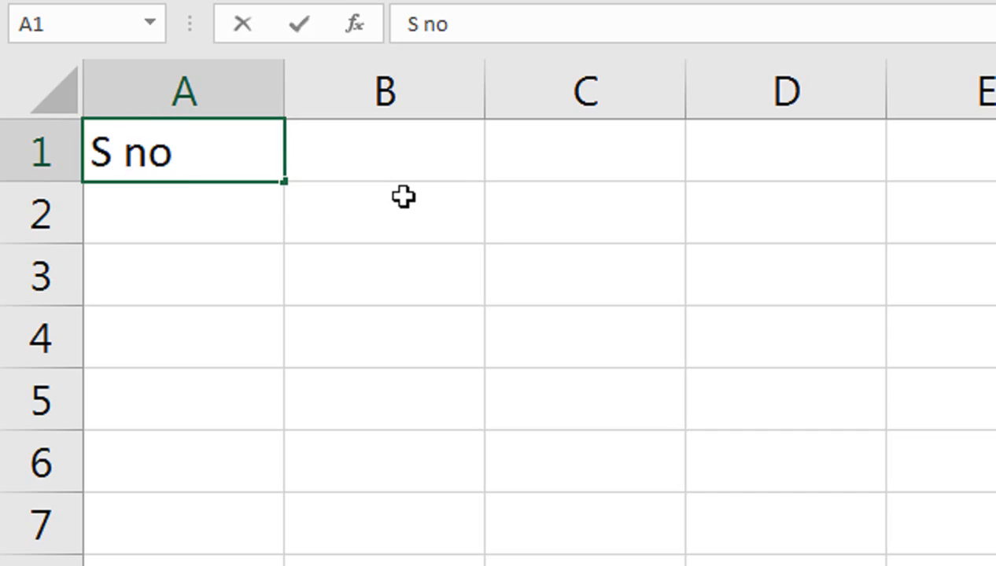
pyautogui.press('Tab')
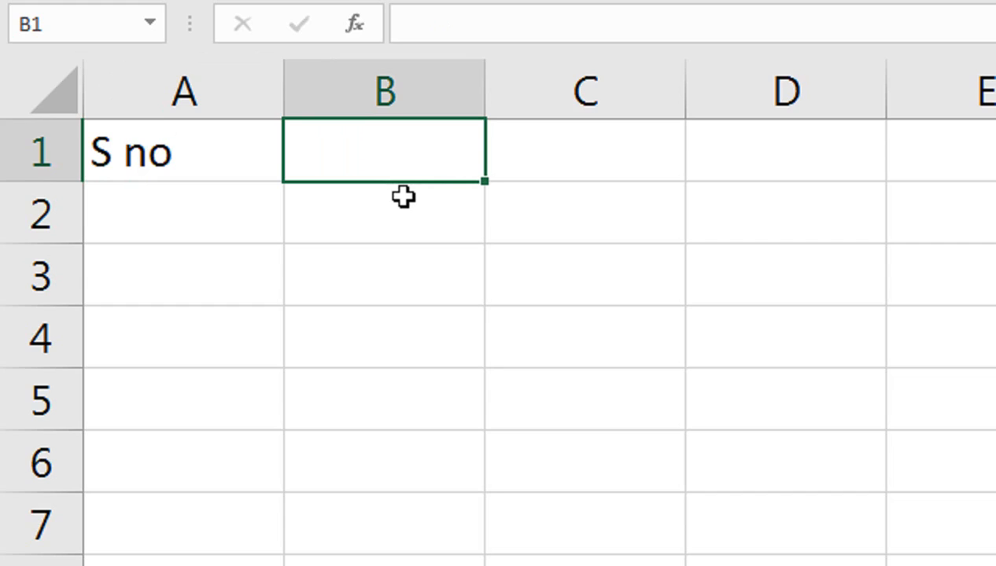
pyautogui.write('Nma')
pyautogui.press('BackSpace')
pyautogui.press('BackSpace')
pyautogui.write('ame')
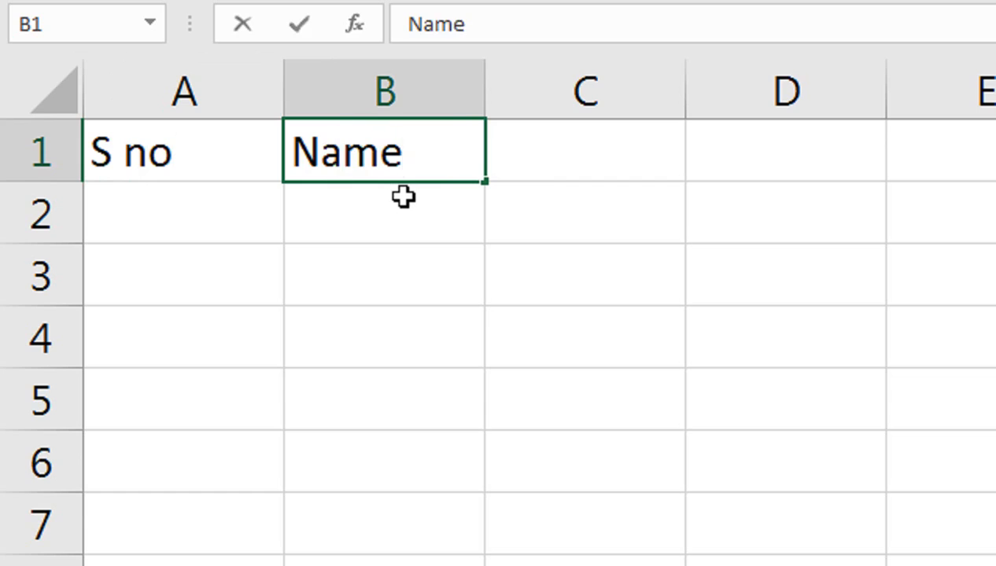
pyautogui.press('Tab')
pyautogui.write('Father name')
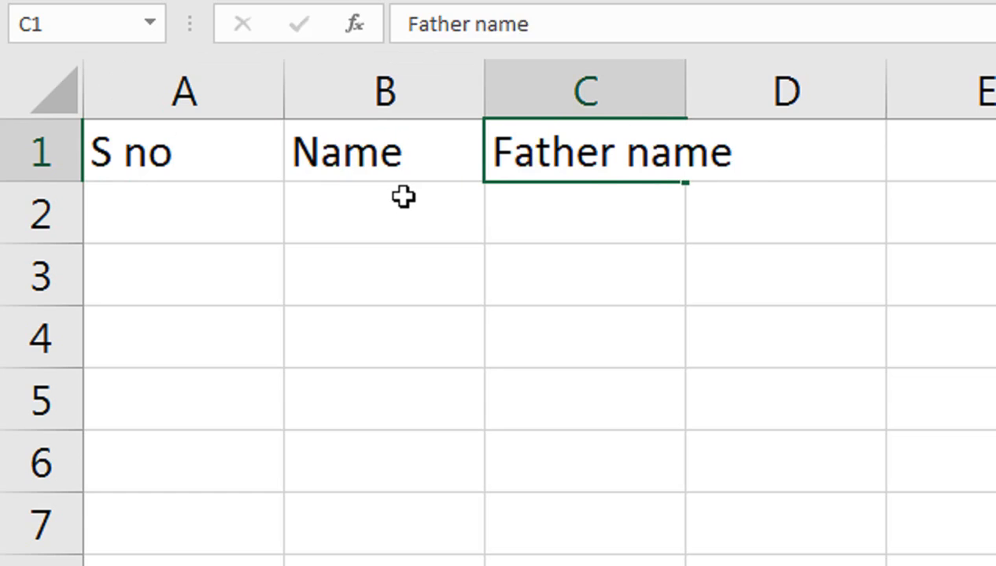
pyautogui.press('Tab')
# AutoFit column C to 'Father name', then add the CNIC and Amount headers.
pyautogui.press('Left')
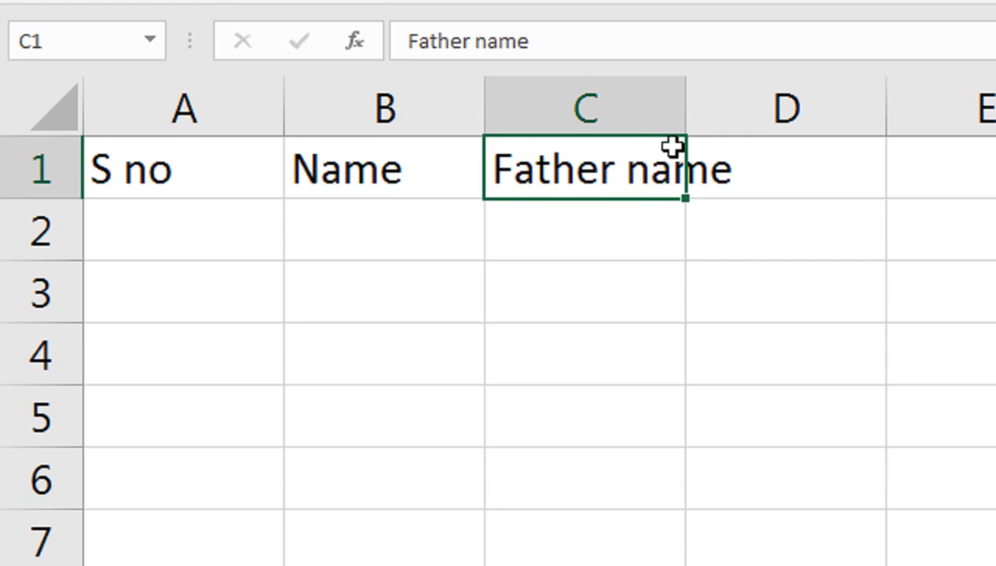
pyautogui.hotkey('alt', 'h')
pyautogui.press('o')
pyautogui.press('i')
pyautogui.press('Right')
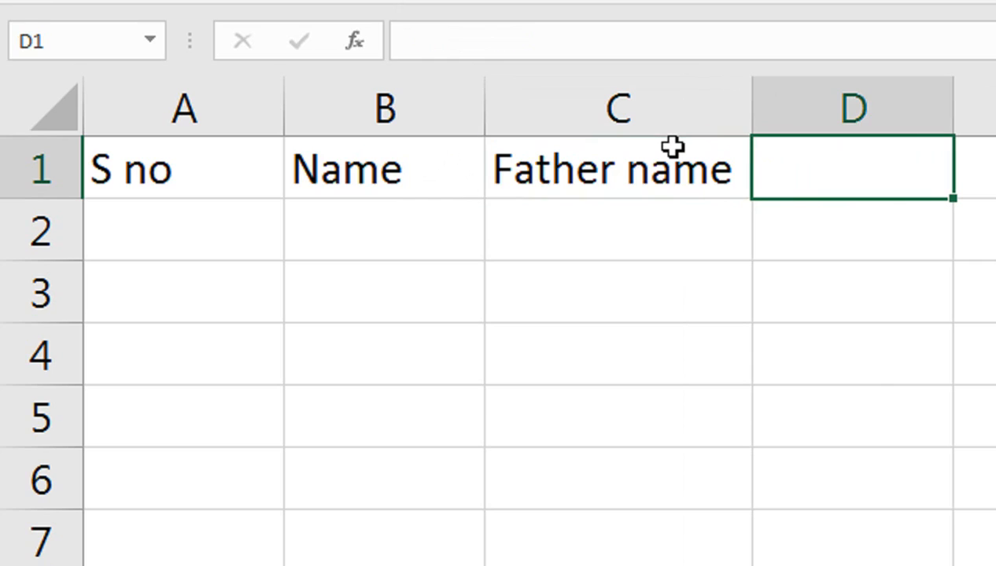
pyautogui.write('CNIC')
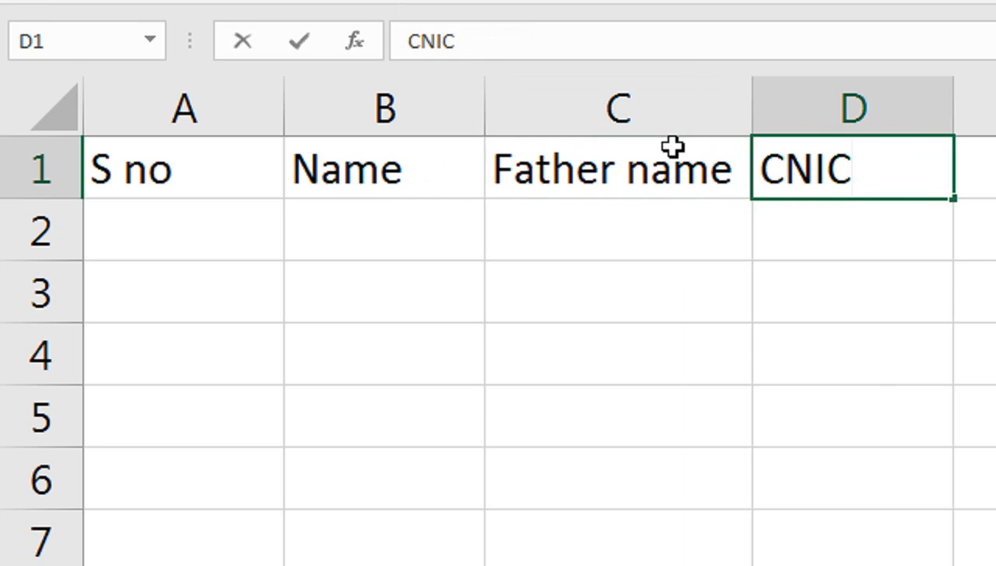
pyautogui.press('Right')
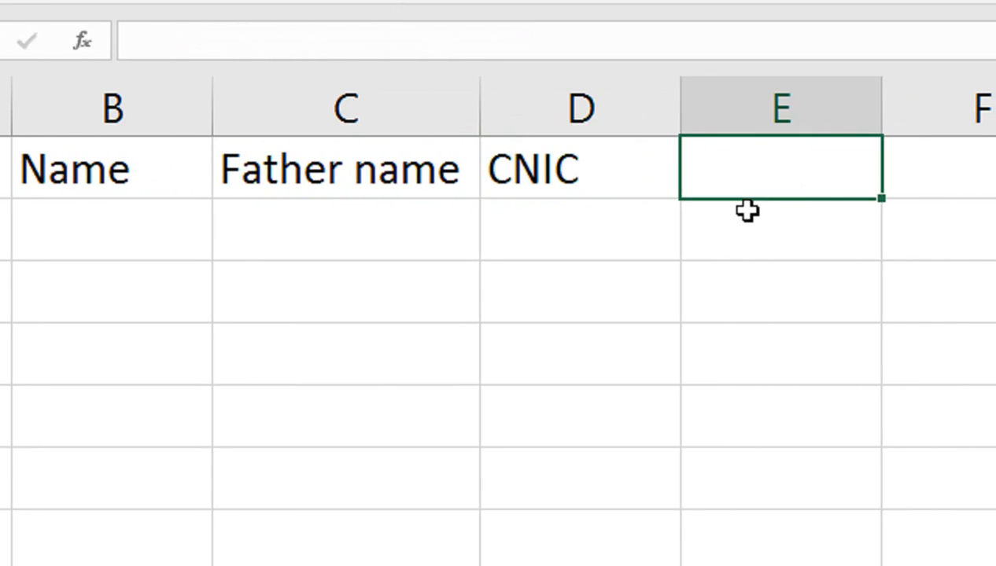
pyautogui.write('Amount')
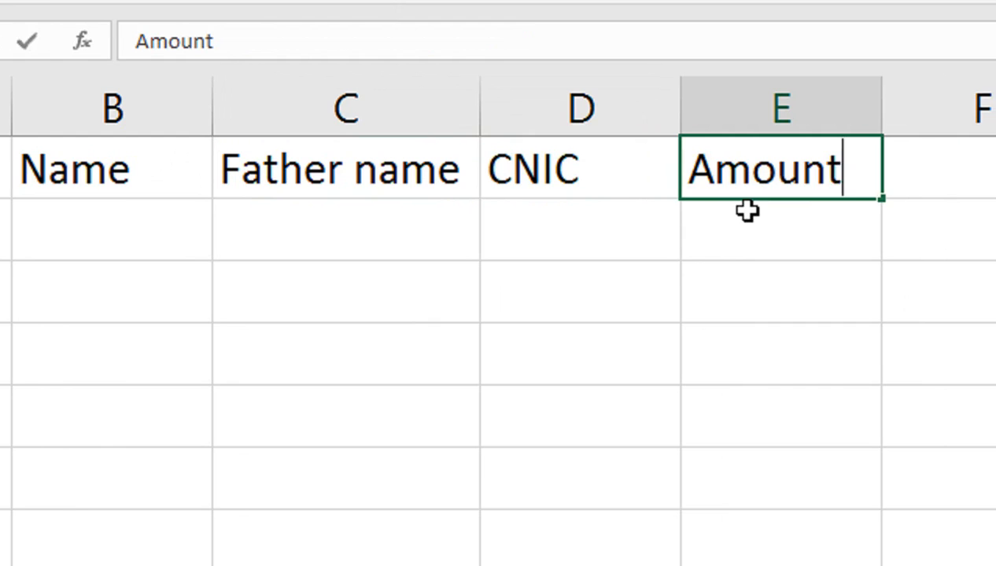
pyautogui.press('Return')
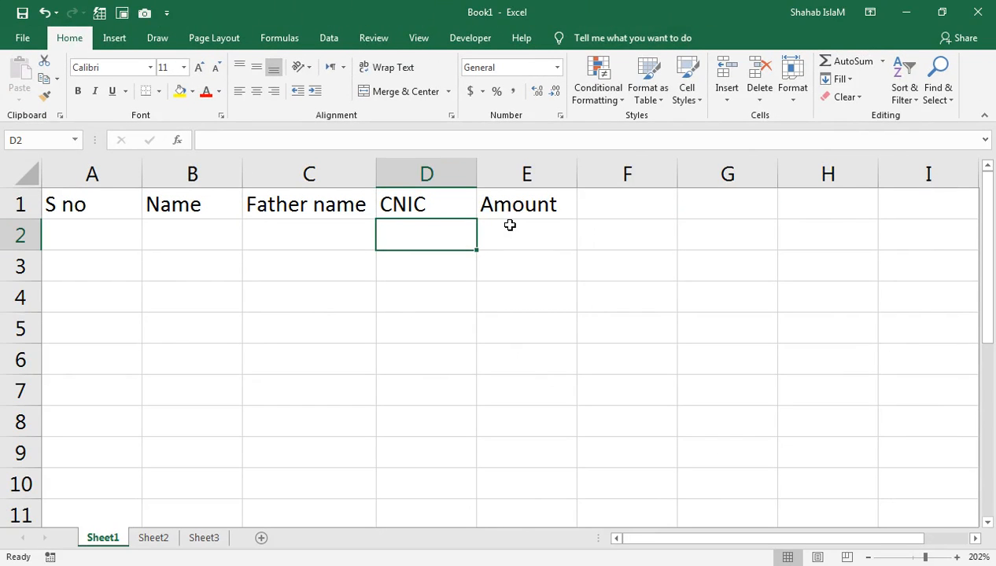
# Start the serial numbers by entering 1 in cell A2.
pyautogui.press('Left')
pyautogui.press('Right')
pyautogui.press('Right')
pyautogui.press('Up')
pyautogui.press('Down')
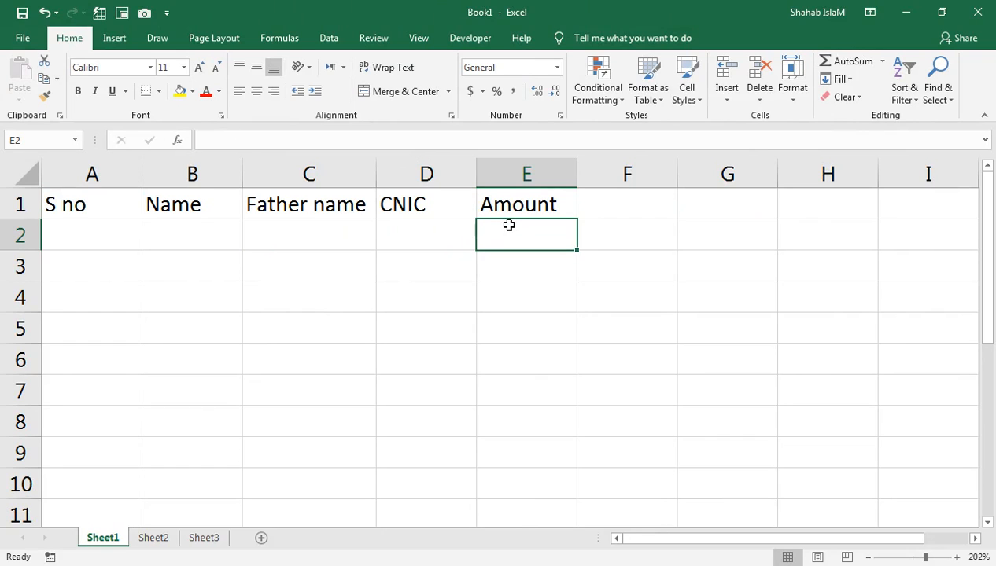
pyautogui.press('Home')
pyautogui.write('1')
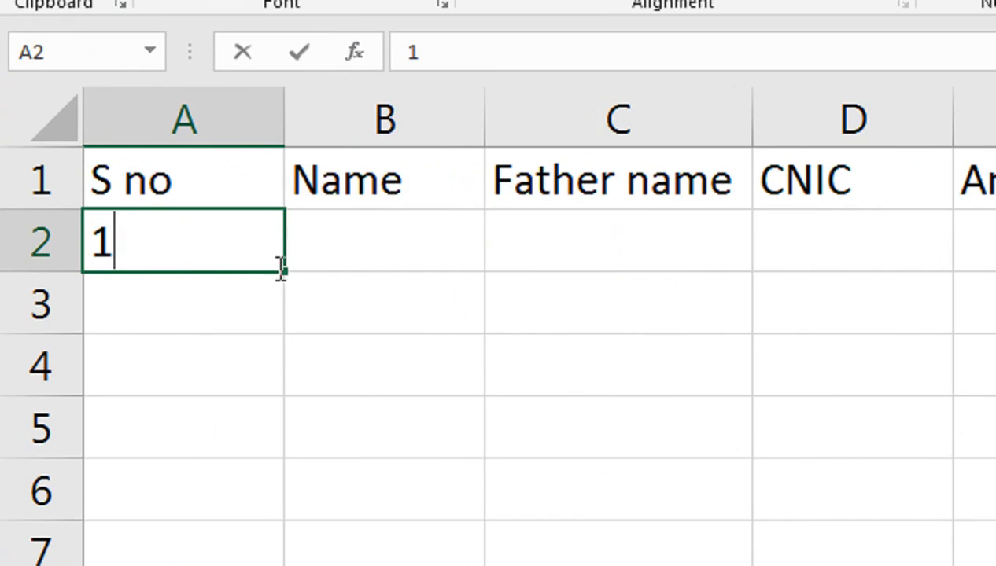
# Fill the serial numbers 1 through 8 down A2:A9 with the fill handle.
pyautogui.moveTo(285, 271); pyautogui.dragTo(239, 427)
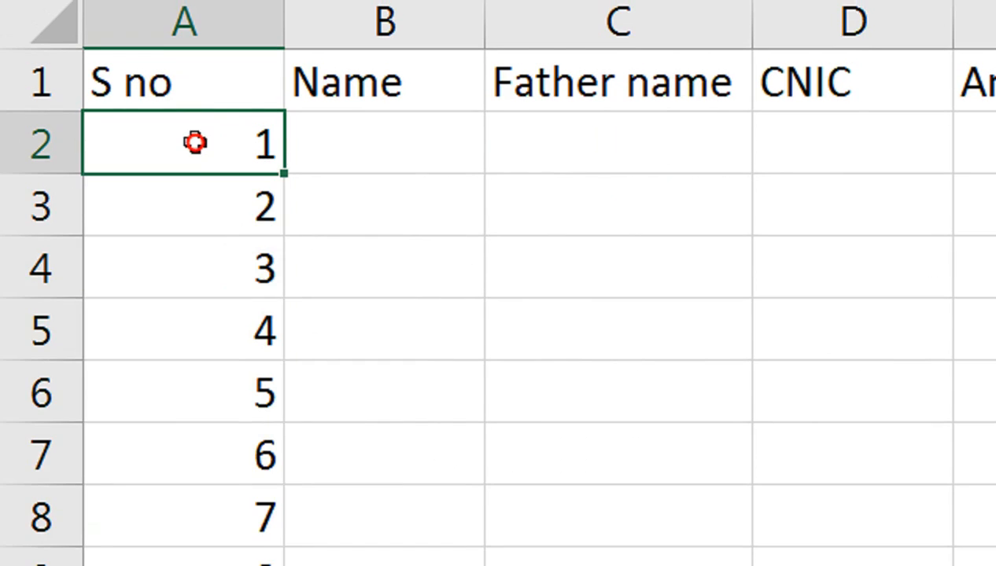
pyautogui.moveTo(193, 130); pyautogui.dragTo(198, 554)
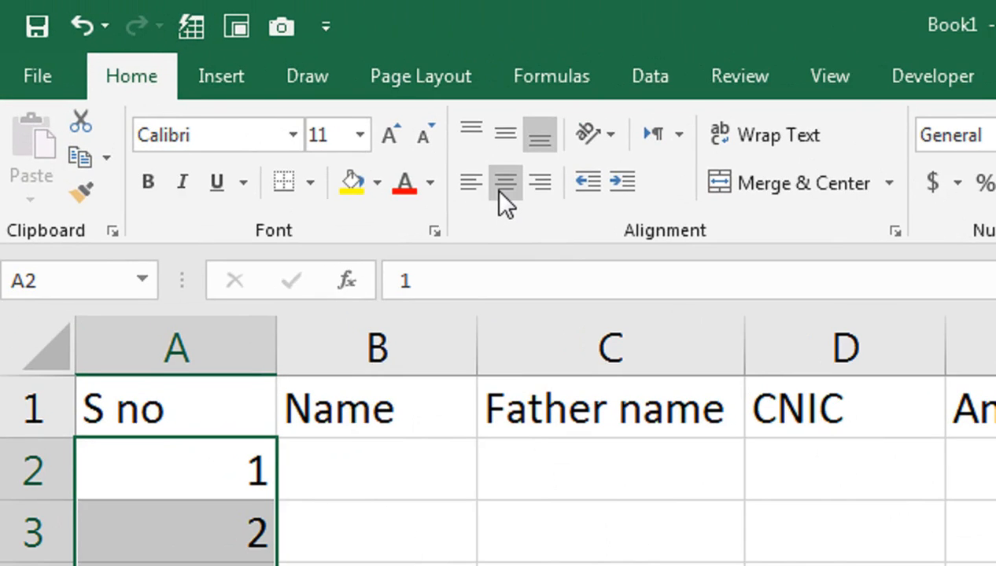
# Centre the serial numbers in column A and the five headers in A1:E1.
pyautogui.click(493, 188)
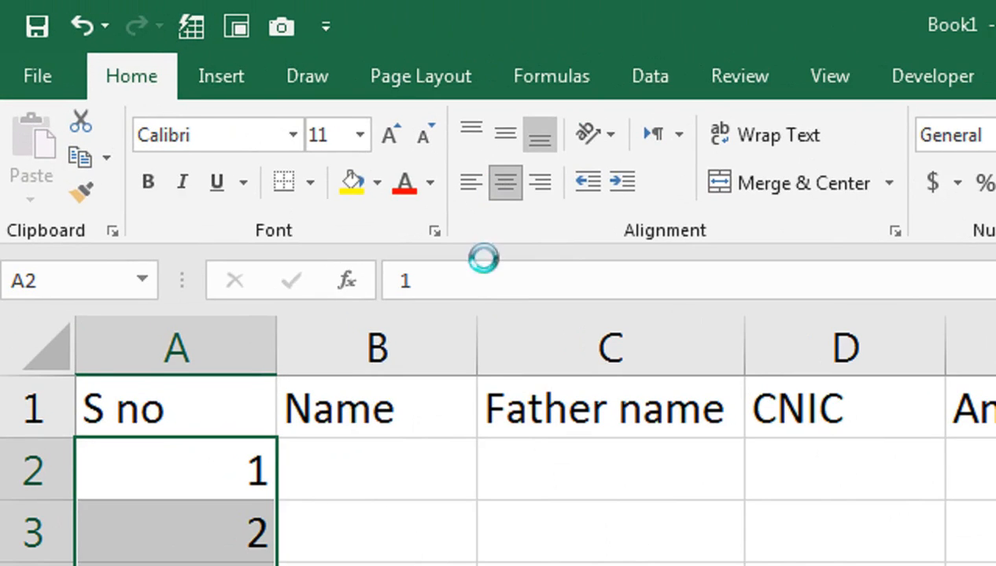
pyautogui.moveTo(269, 409); pyautogui.dragTo(989, 406)
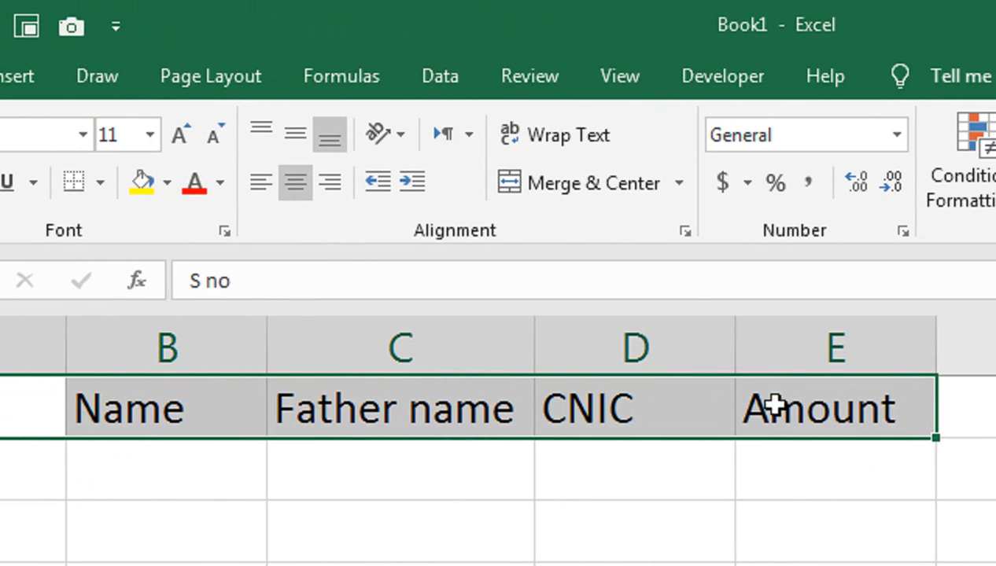
pyautogui.click(522, 185)
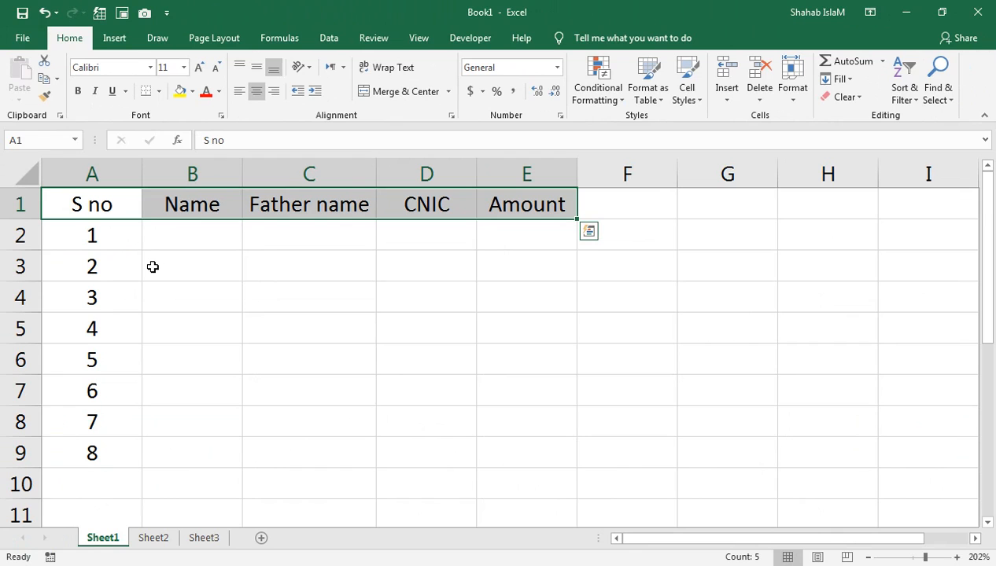
pyautogui.hotkey('ctrl', 'q')
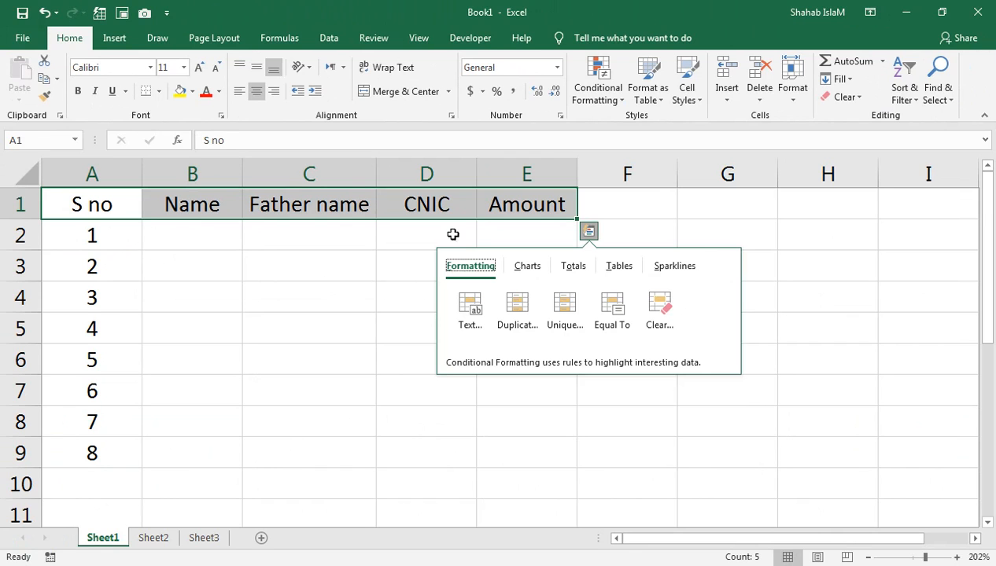
# Widen column D so it can hold the CNIC numbers.
pyautogui.click(466, 168)
pyautogui.moveTo(476, 169); pyautogui.dragTo(513, 169)
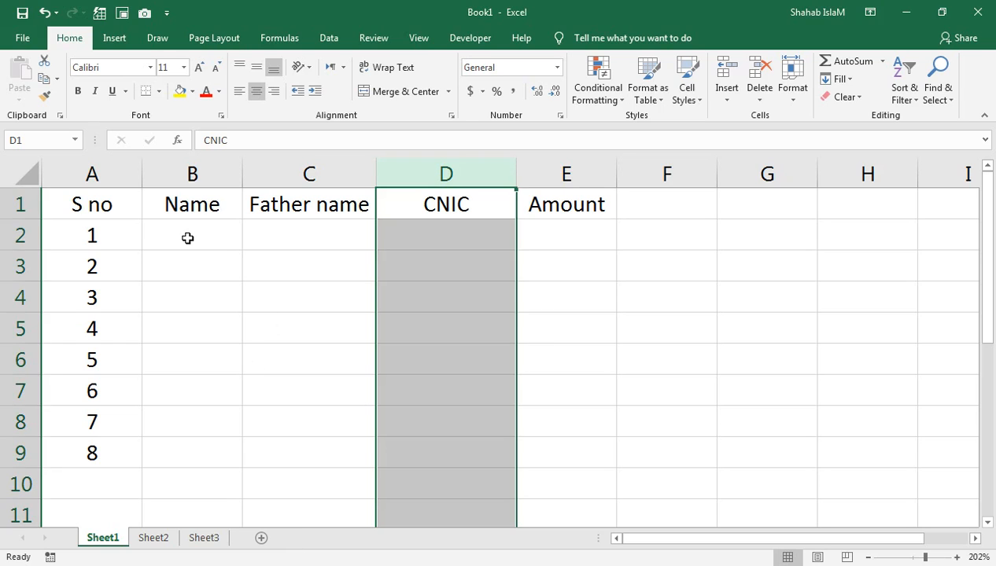
pyautogui.click(188, 238)
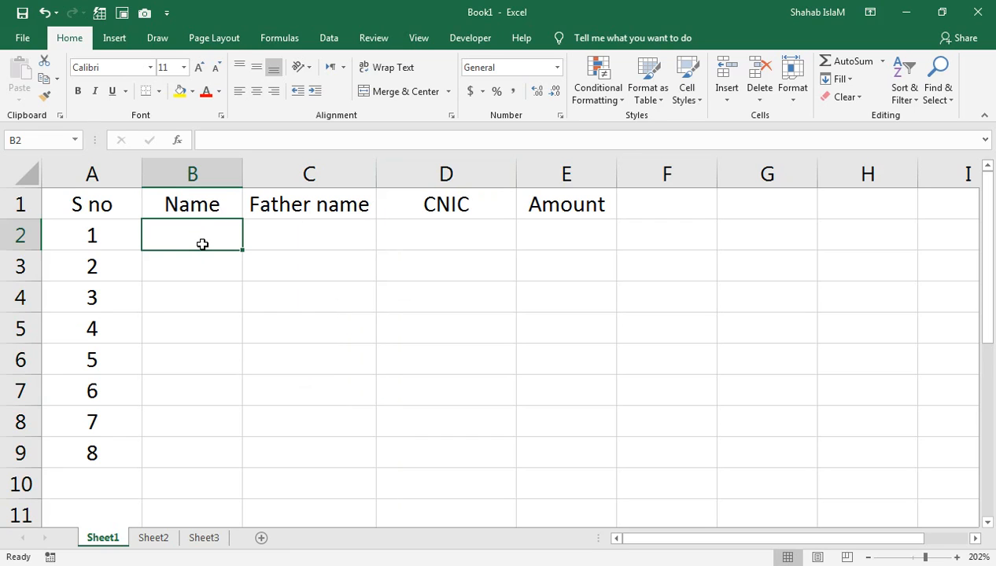
pyautogui.press('Tab')
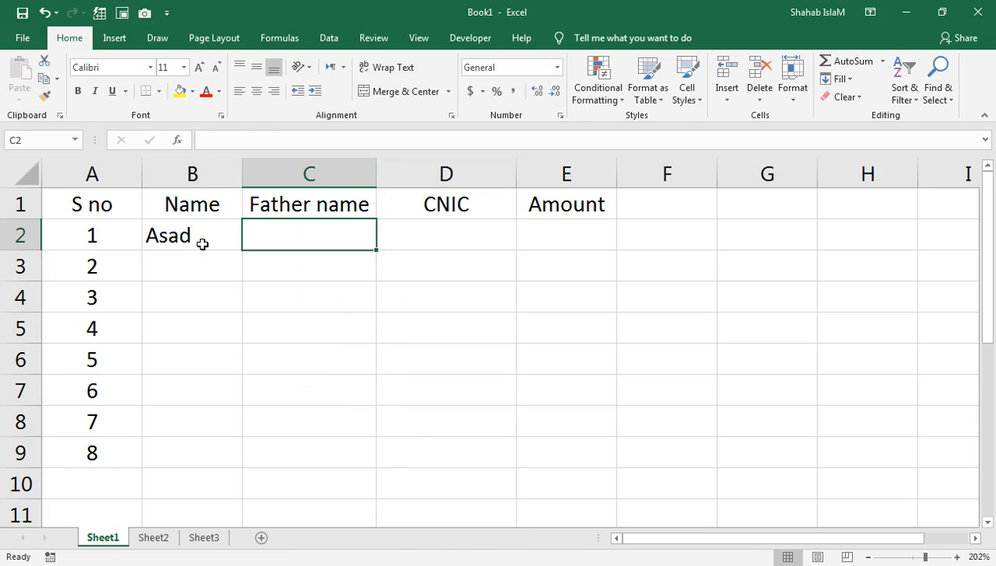
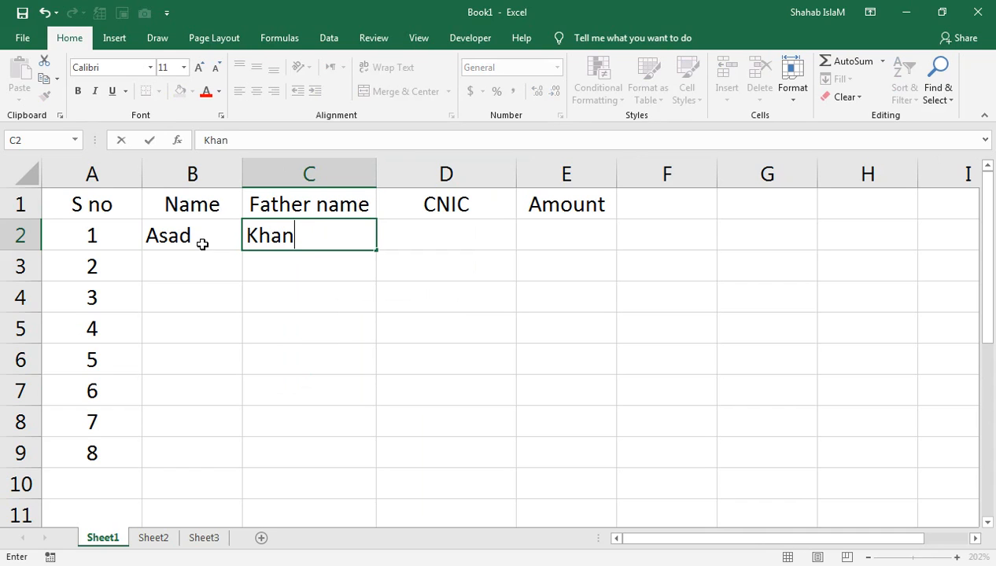
pyautogui.press('Tab')
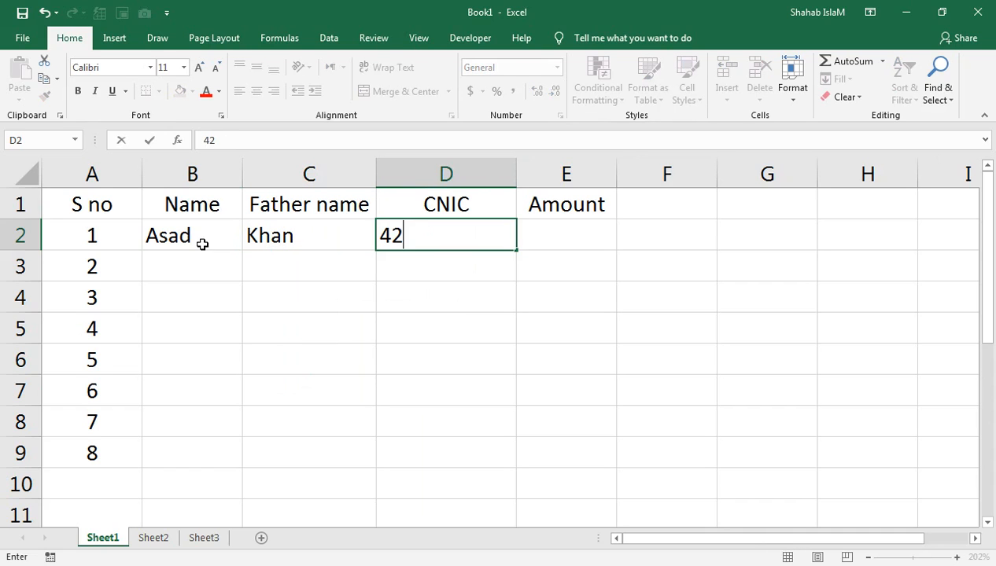
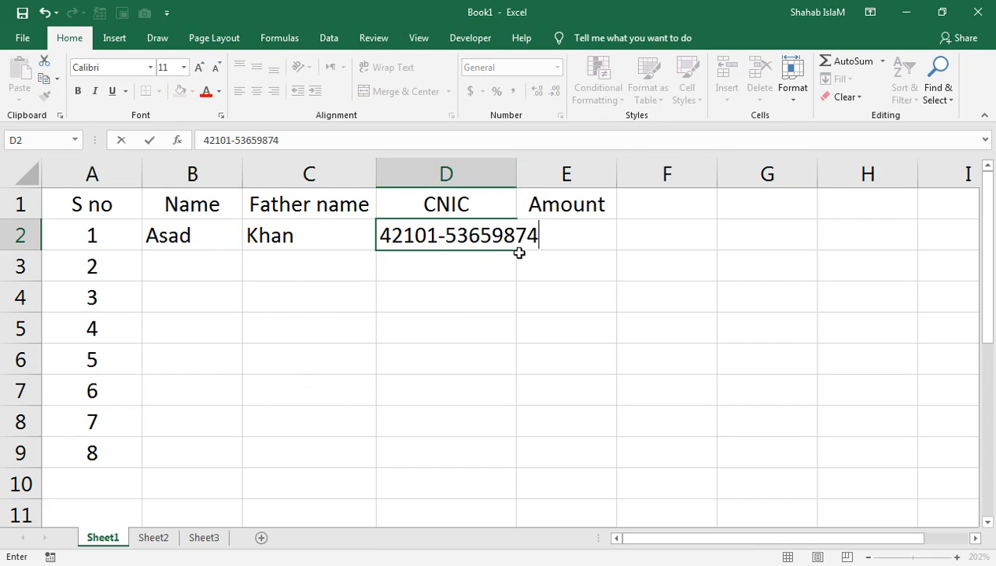
pyautogui.press('Tab')
pyautogui.press('Left')
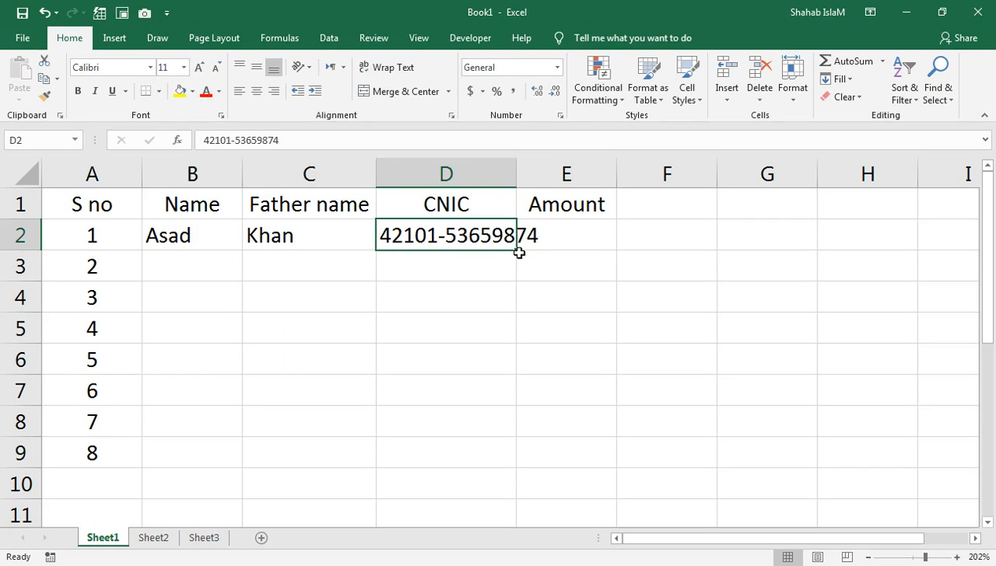
# AutoFit column D to the CNIC and enter Amount 5000 for row 2.
pyautogui.hotkey('alt', 'o')
pyautogui.press('c')
pyautogui.press('a')
pyautogui.press('Right')
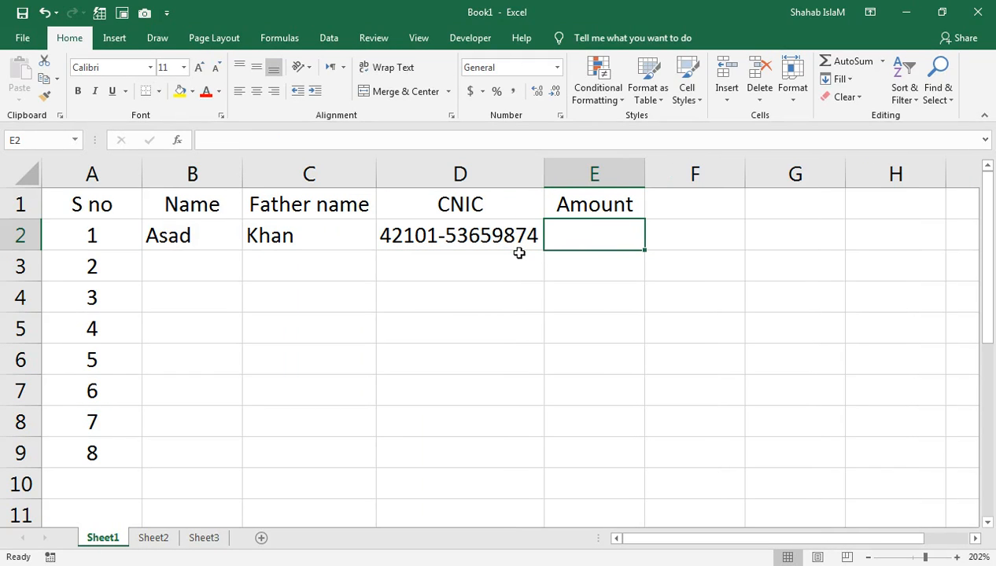
pyautogui.write('5000')
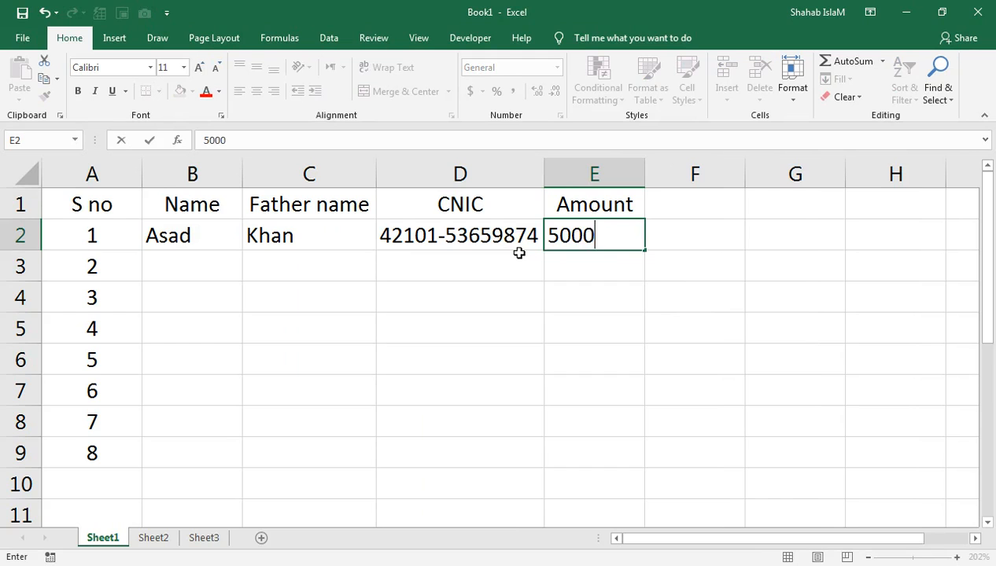
pyautogui.press('Return')
# Fill row 3 with the second person's name, father name, CNIC and Amount 1000.
pyautogui.press('Left')
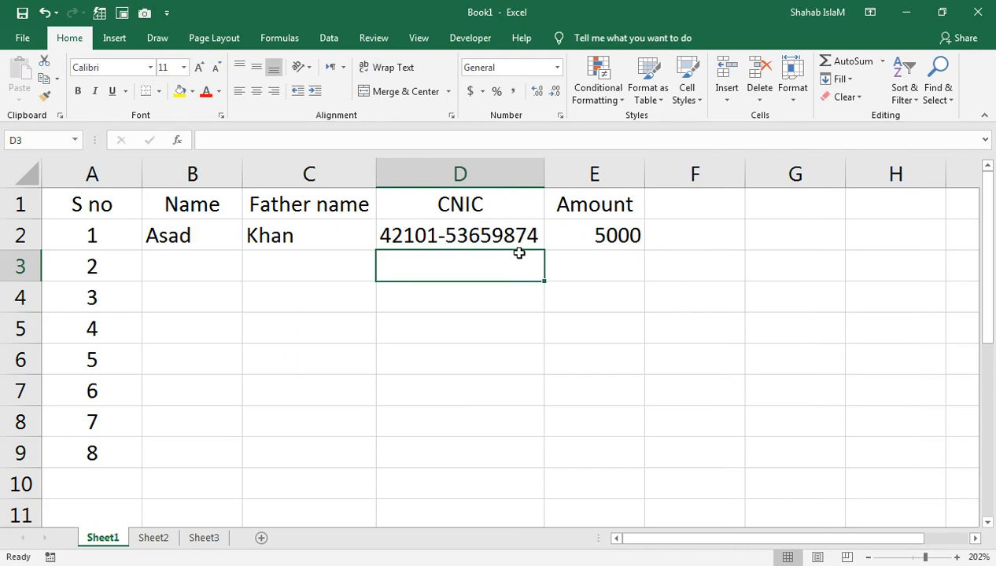
pyautogui.press('Home')
pyautogui.press('Right')
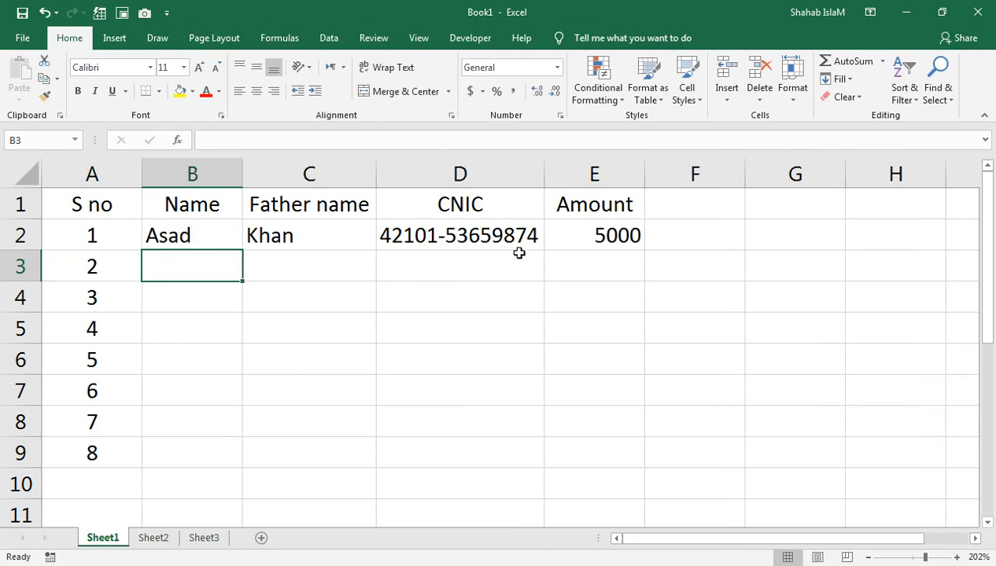
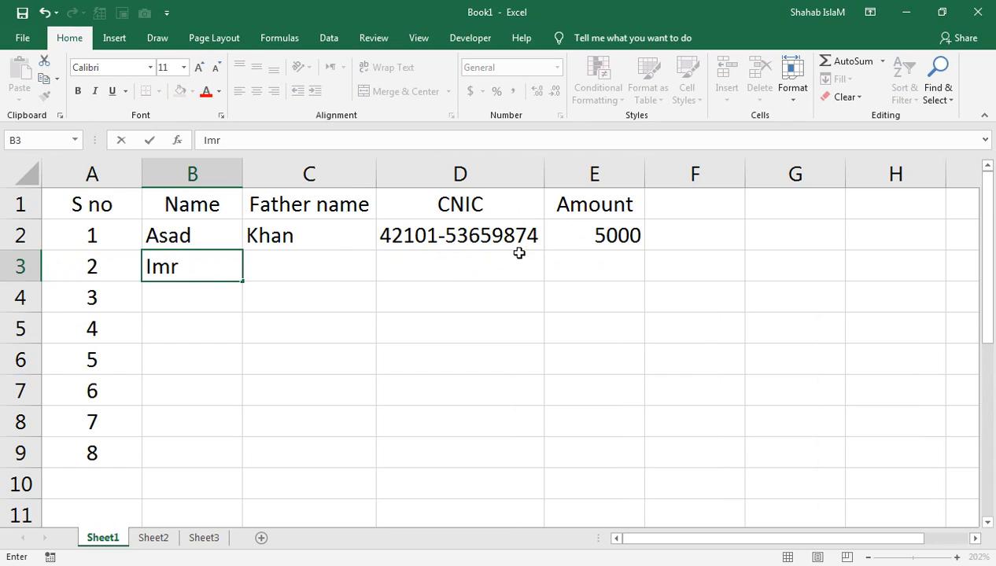
pyautogui.press('Right')
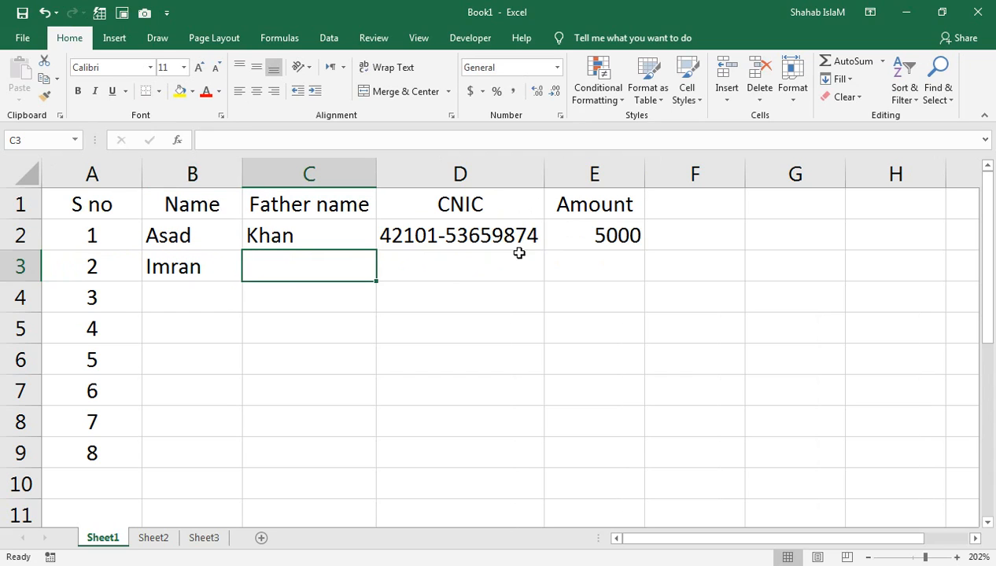
pyautogui.press('Right')
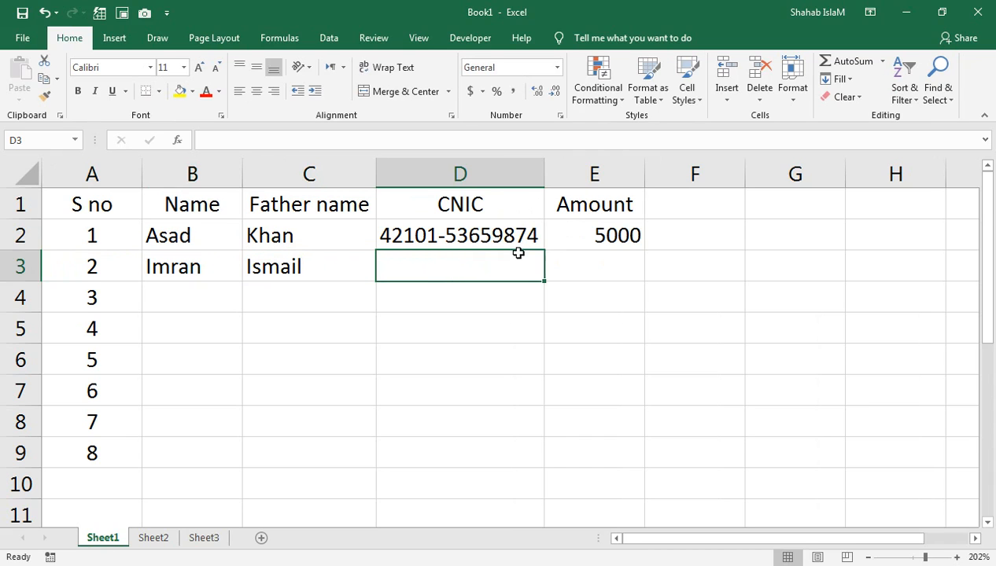
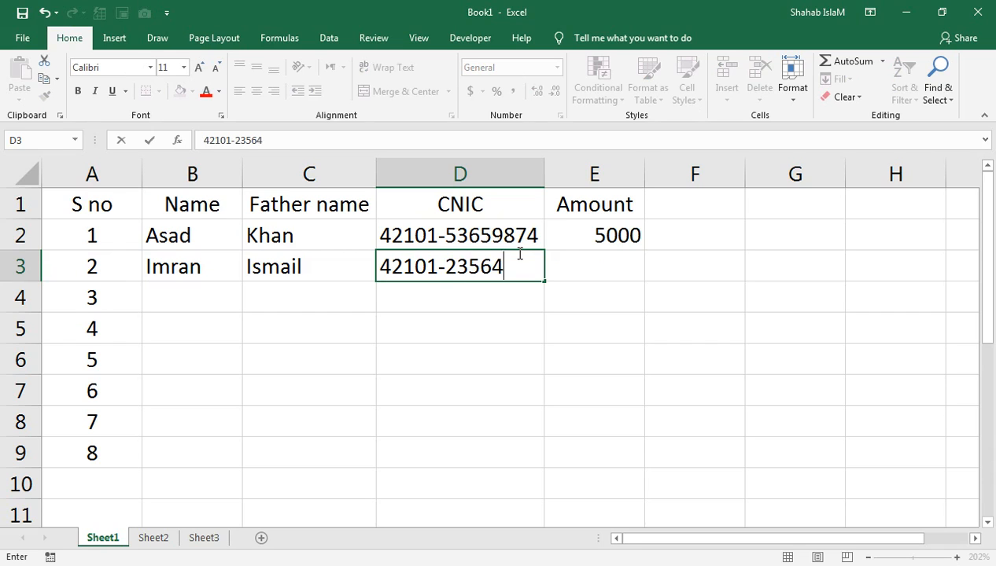
pyautogui.press('Right')
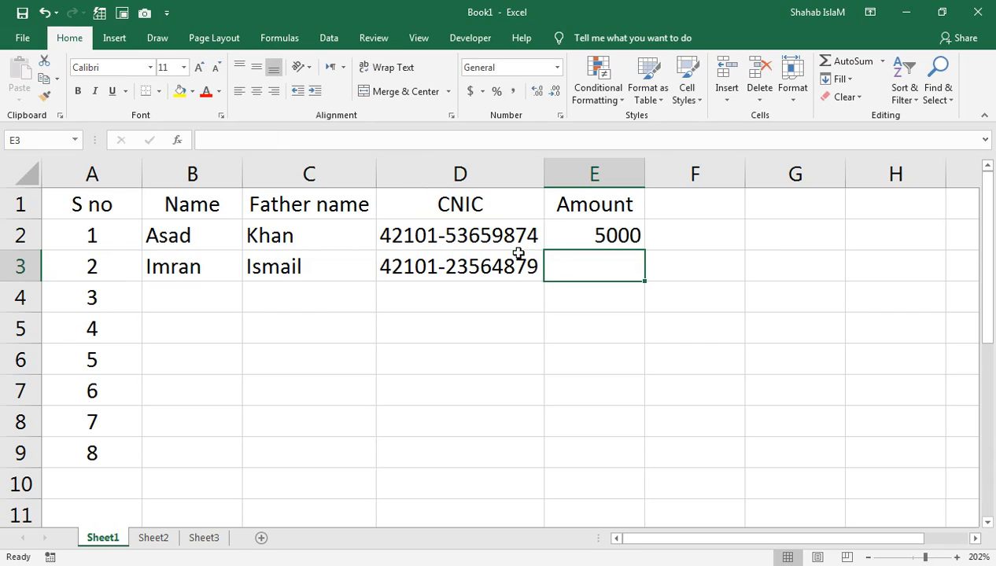
pyautogui.write('1000')
pyautogui.press('Return')
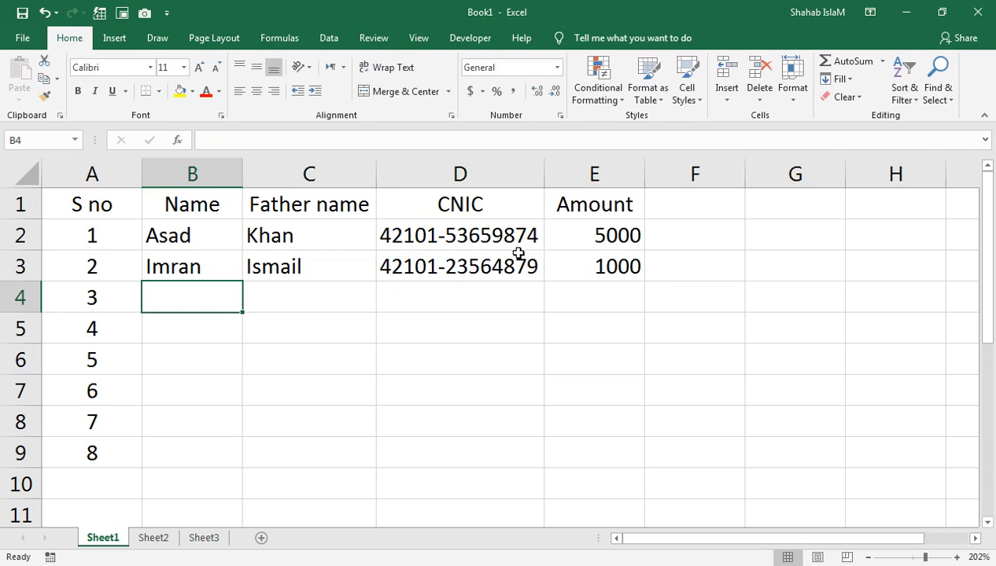
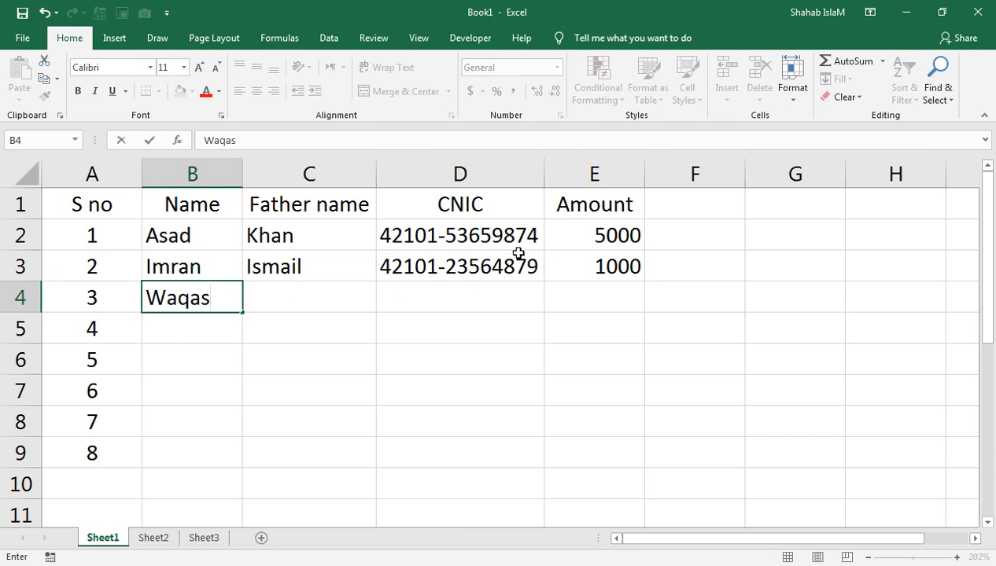
# Enter the third person's name, father name and CNIC in row 4.
pyautogui.press('Tab')
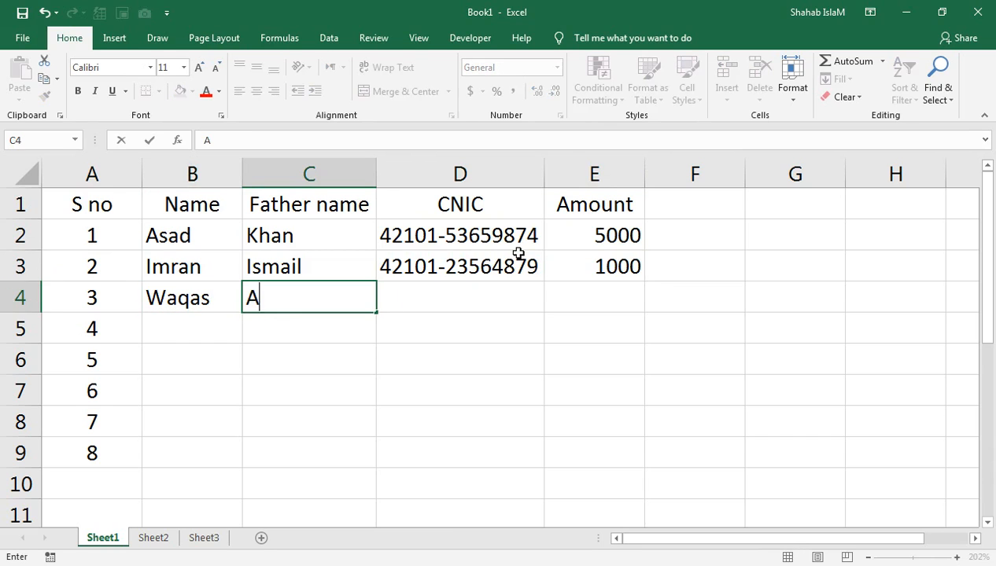
pyautogui.press('Tab')
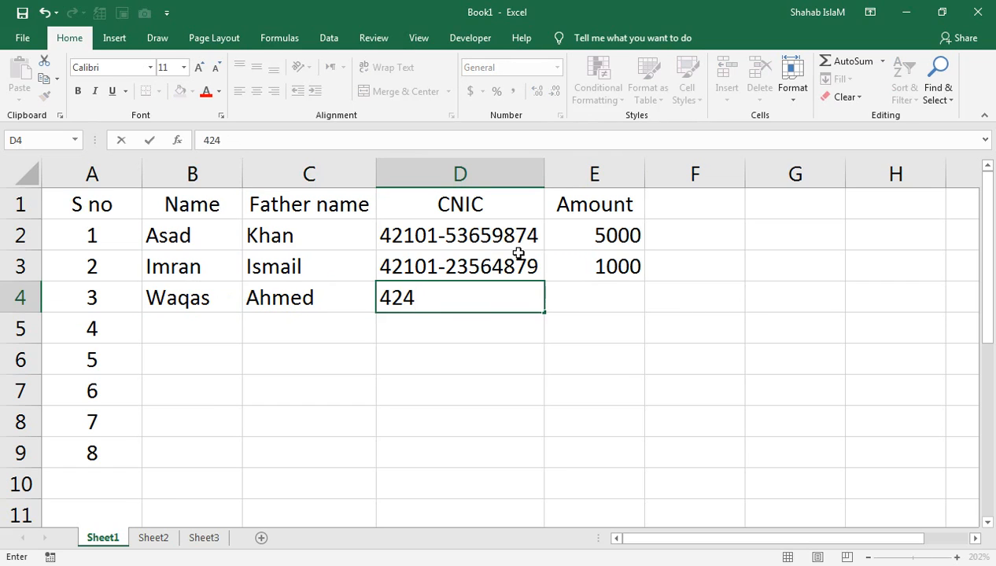
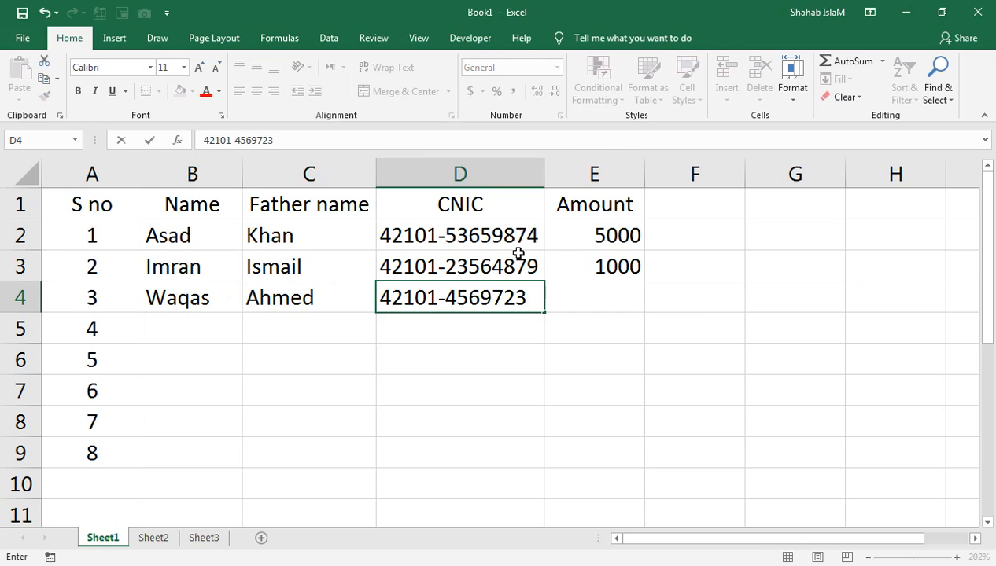
pyautogui.press('Tab')
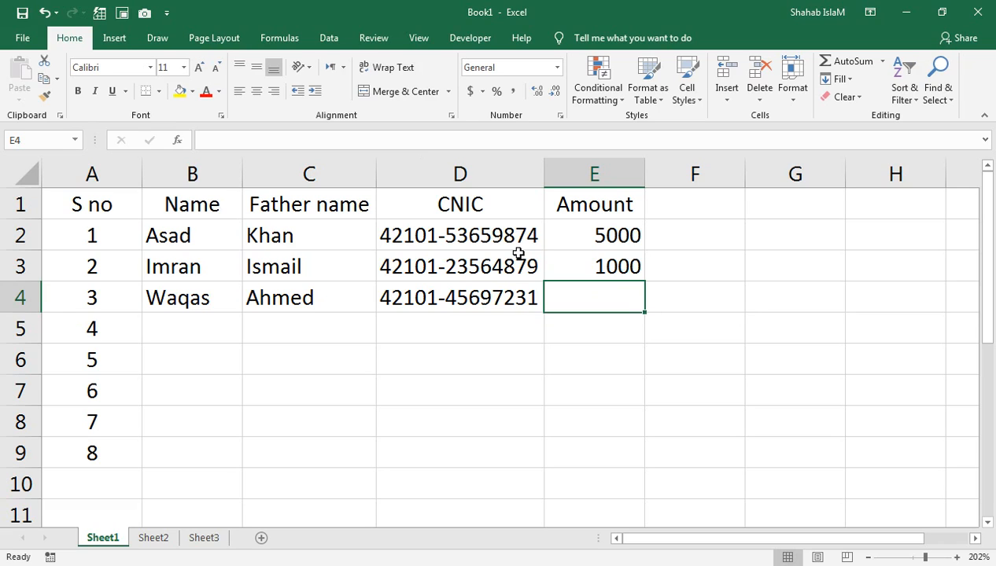
pyautogui.click(38, 554)
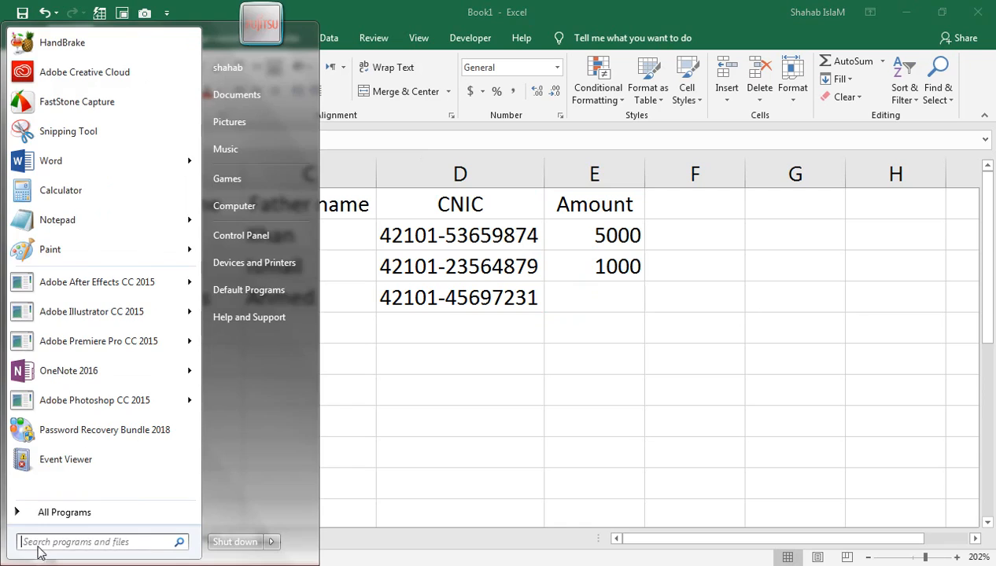
pyautogui.write('ON')
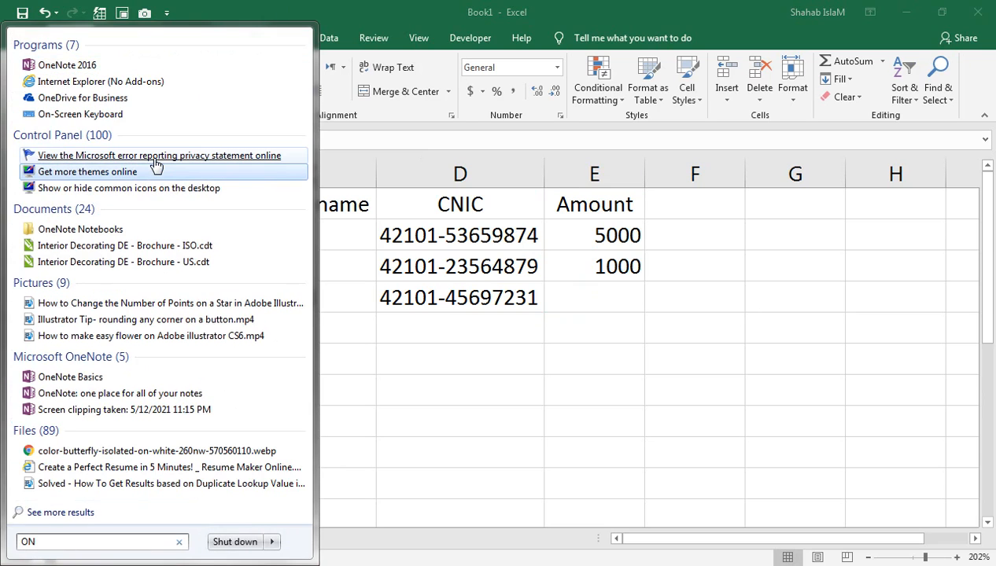
pyautogui.click(55, 115)
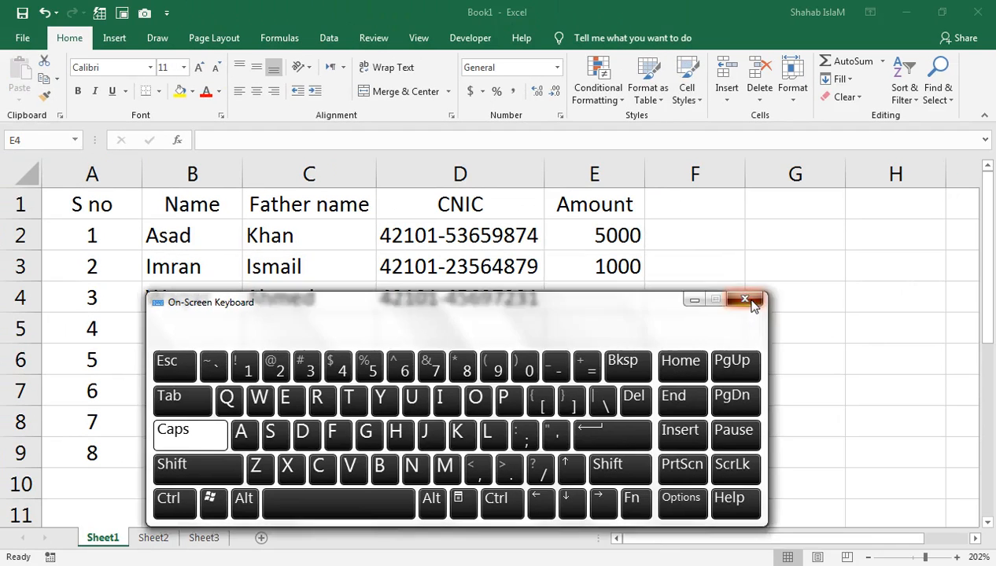
pyautogui.click(744, 299)
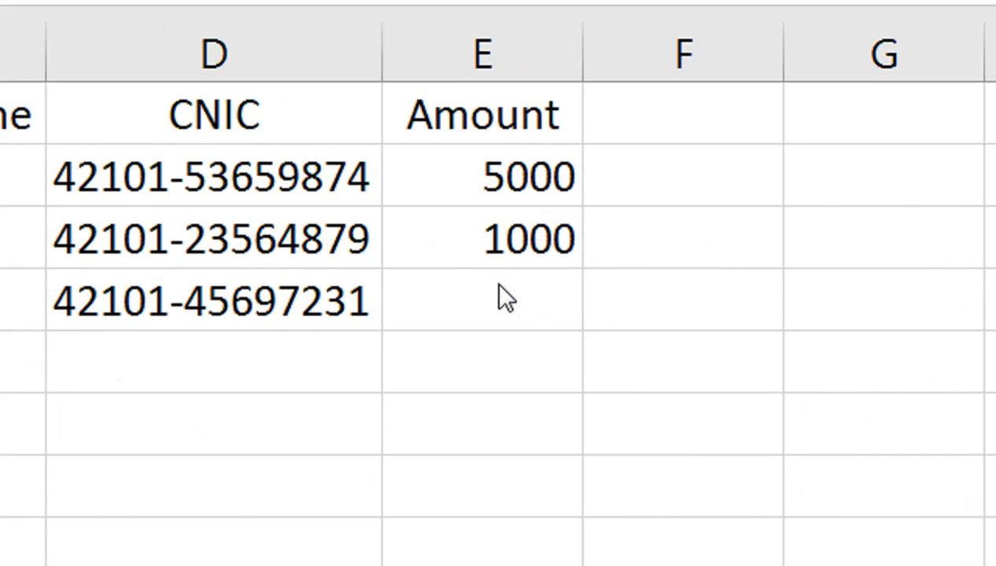
pyautogui.click(603, 290)
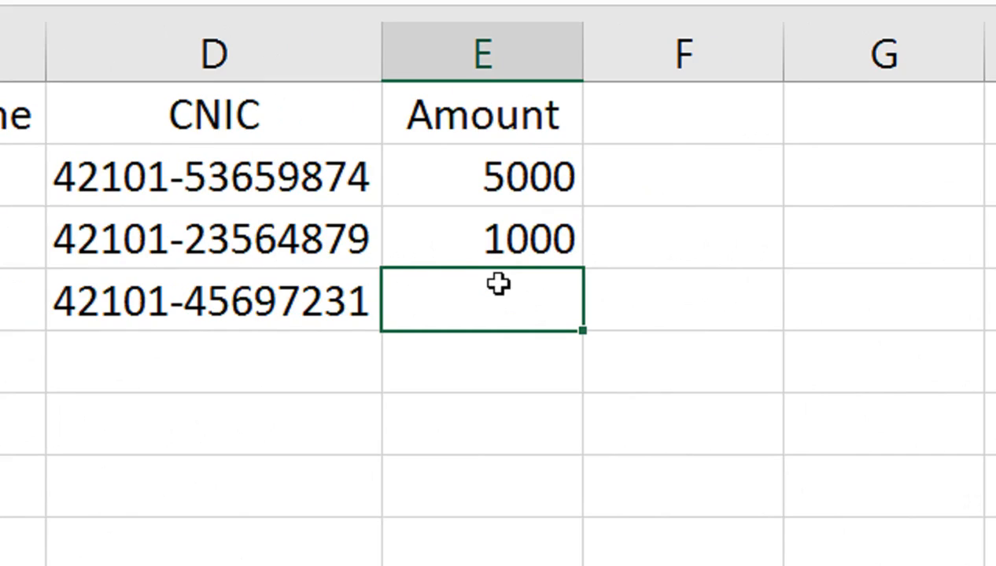
# Enter 5000 as the pending amount, then add the next person's record with Amount 5000.
pyautogui.write('5000')
pyautogui.press('Return')
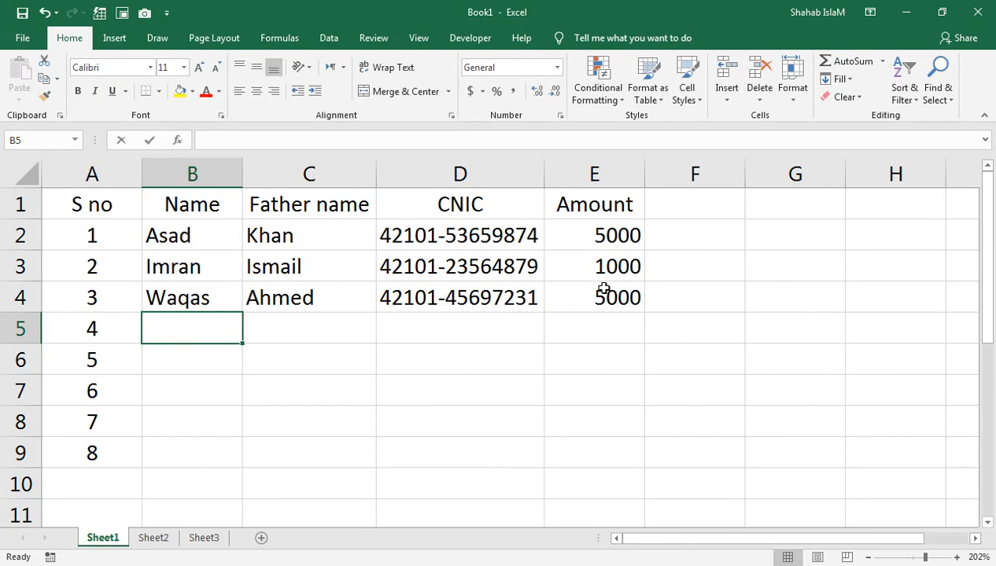
pyautogui.write('sHAHID')
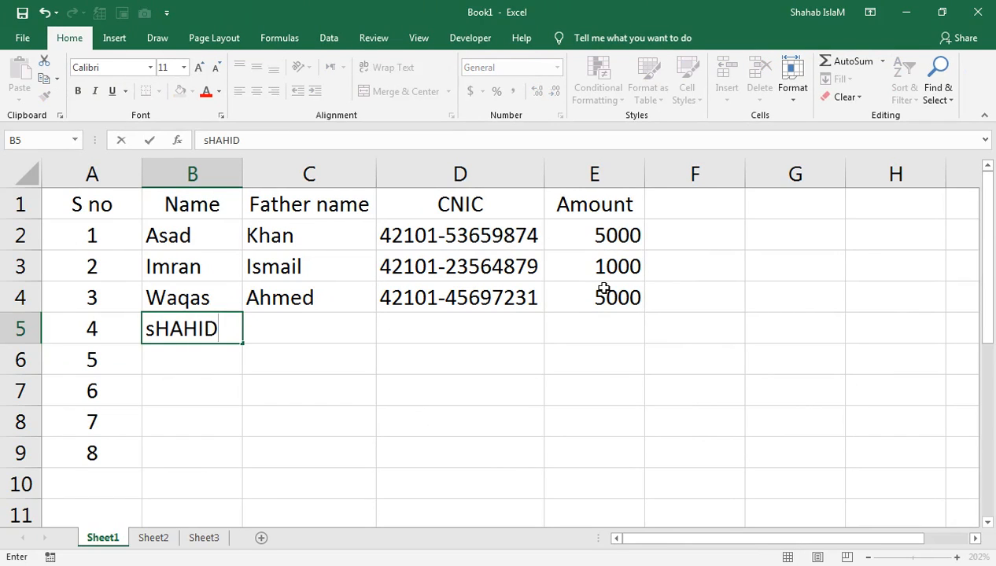
pyautogui.press('Tab')
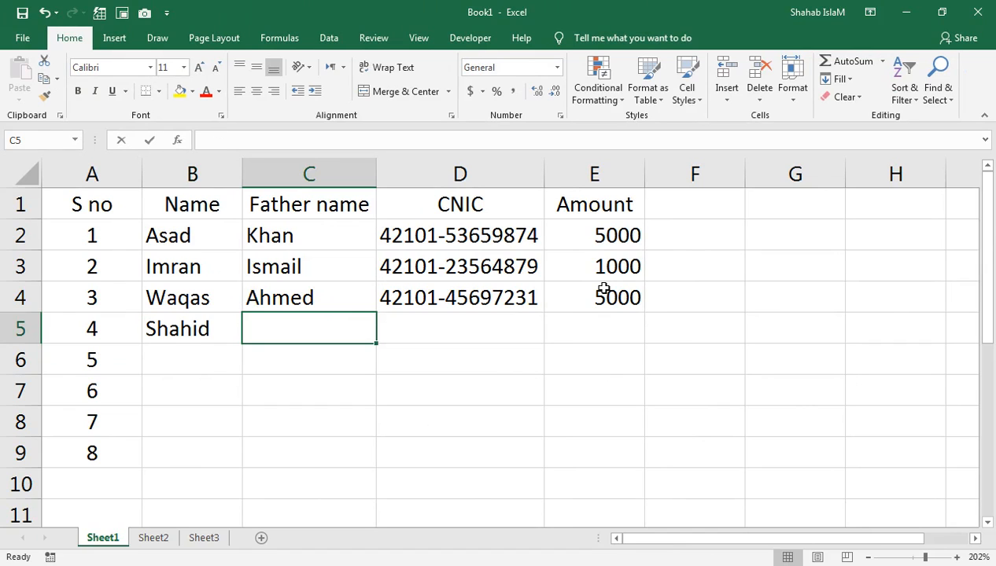
pyautogui.write('Kha')
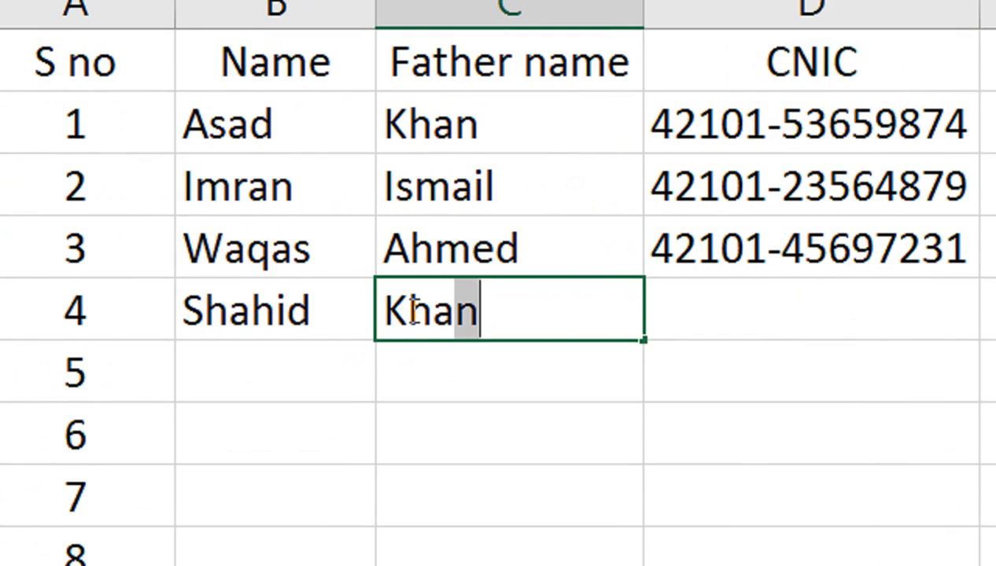
pyautogui.press('BackSpace')
pyautogui.press('BackSpace')
pyautogui.press('BackSpace')
pyautogui.press('BackSpace')
pyautogui.press('Left')
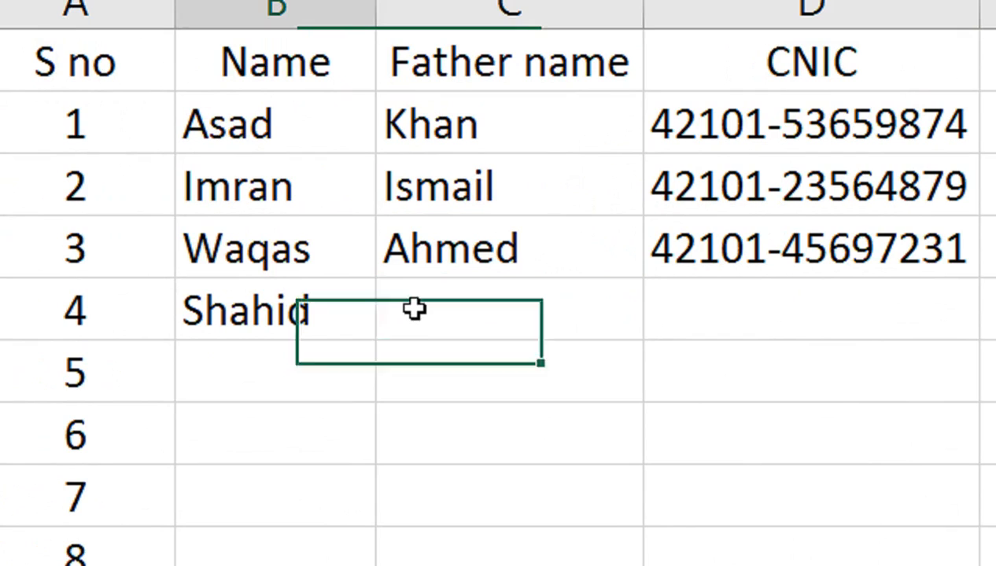
pyautogui.click(415, 309)
pyautogui.write('k')
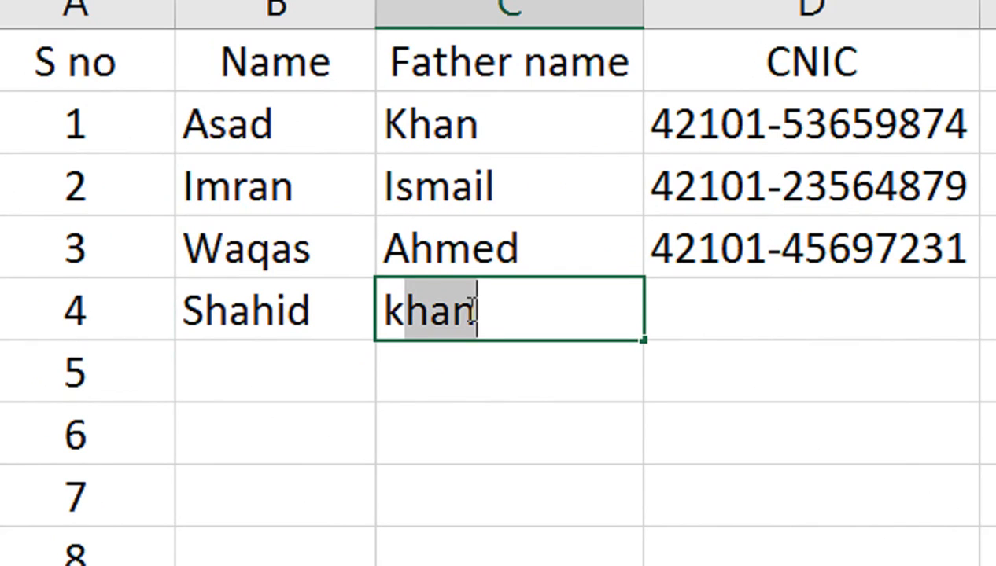
pyautogui.press('Tab')
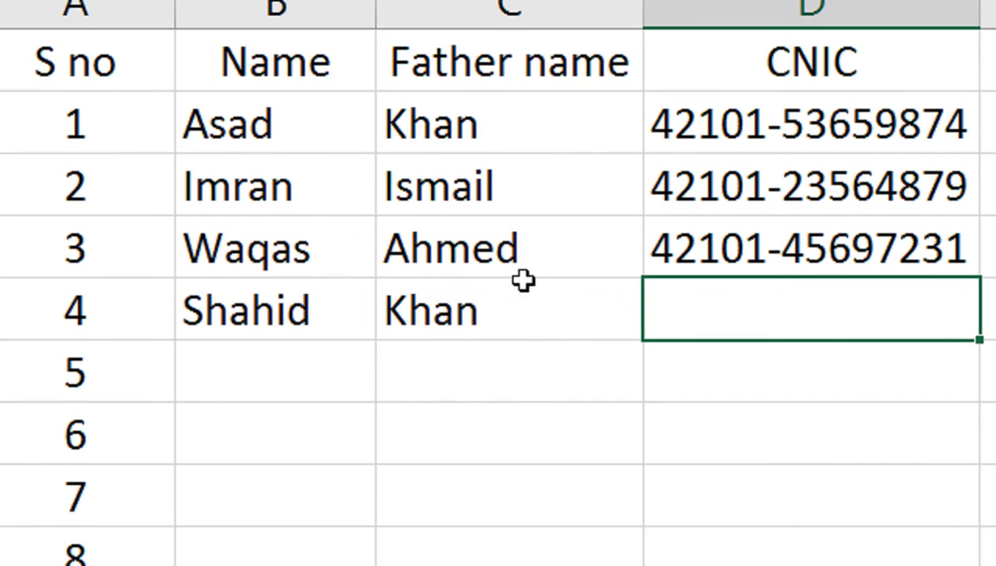
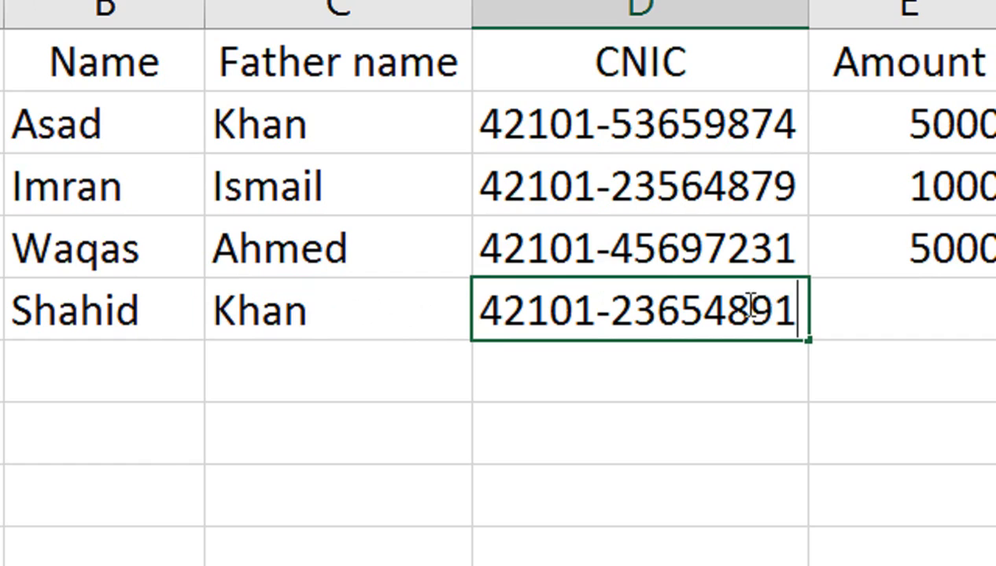
pyautogui.press('Tab')
pyautogui.write('5000')
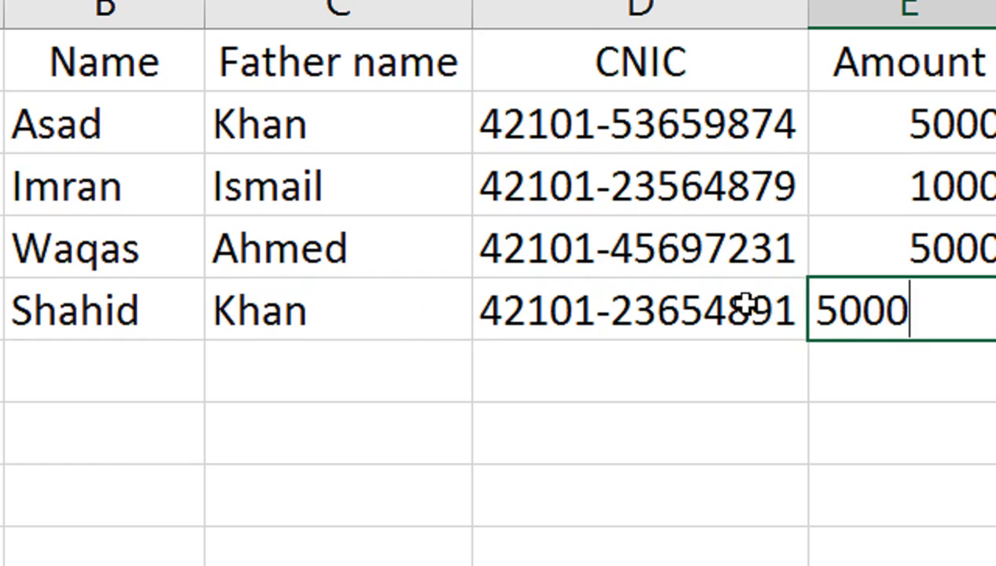
pyautogui.press('Return')
# Add the fifth person's name, father name, CNIC and Amount 5000 in the new row.
pyautogui.press('Left')
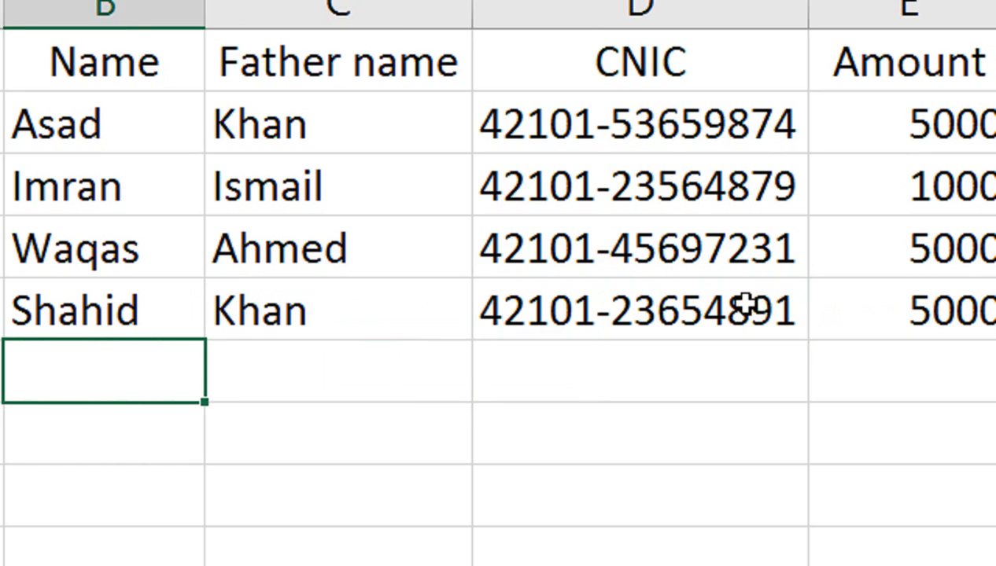
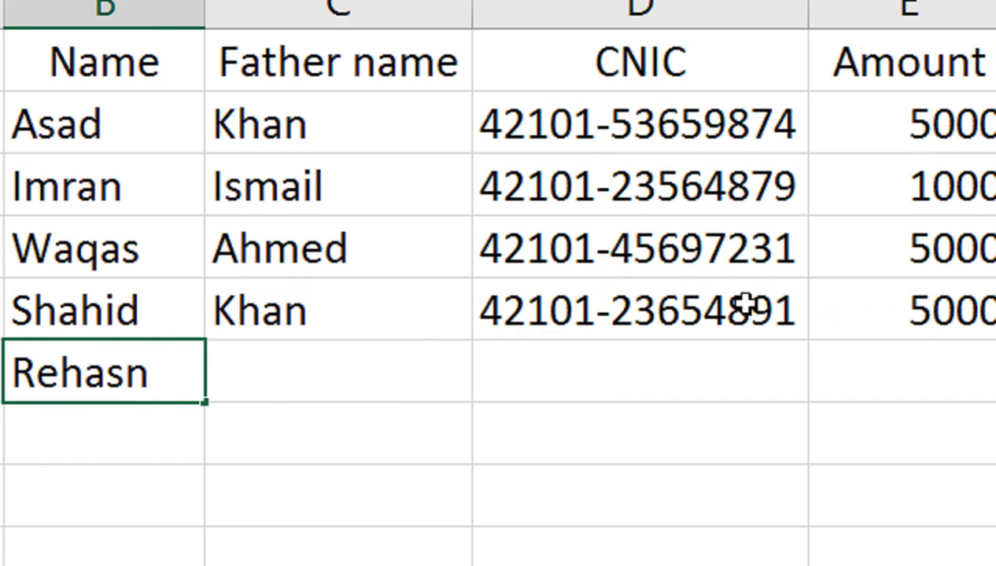
pyautogui.press('Tab')
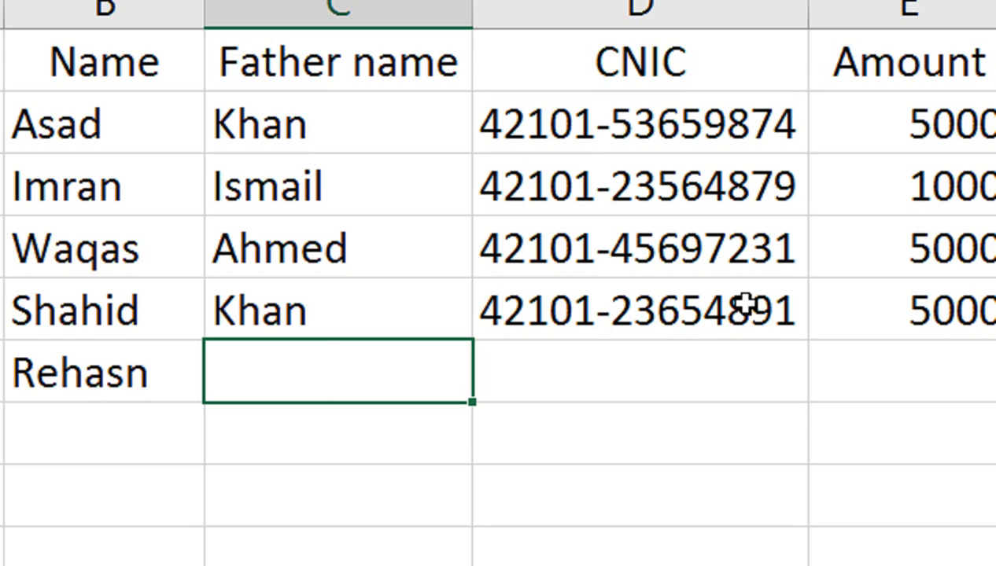
pyautogui.press('Tab')
pyautogui.press('Tab')
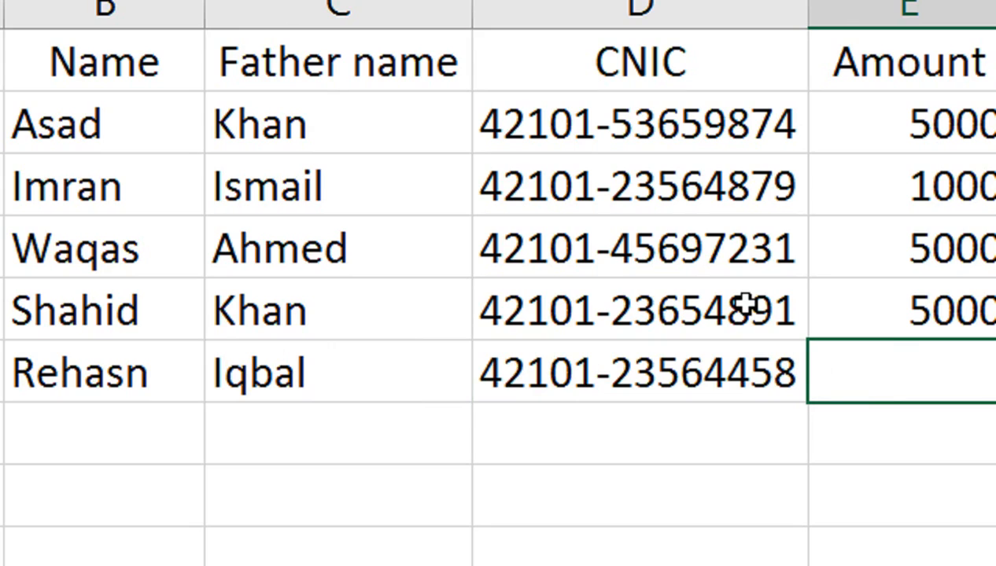
pyautogui.write('0')
pyautogui.press('BackSpace')
pyautogui.write('5000')
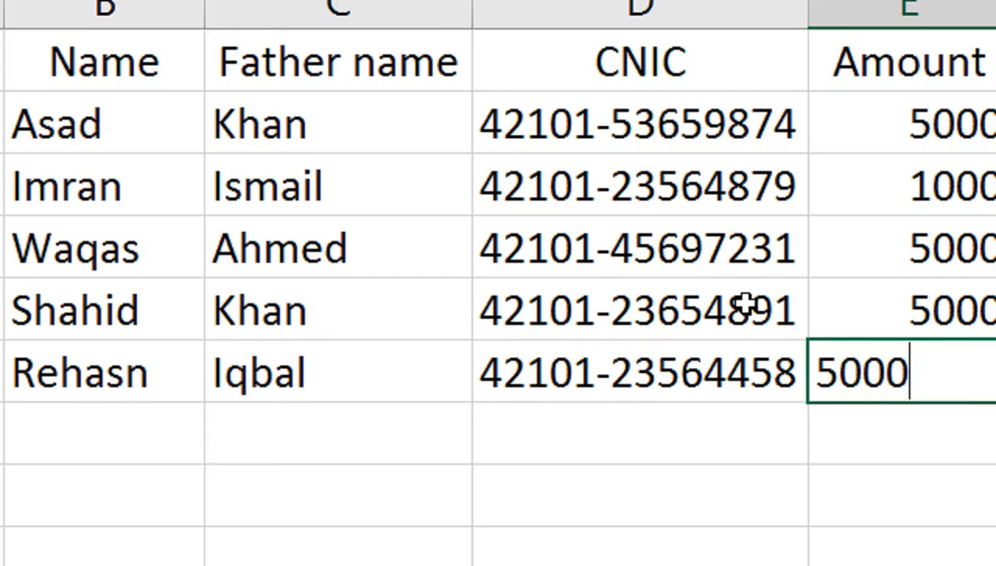
pyautogui.press('Return')
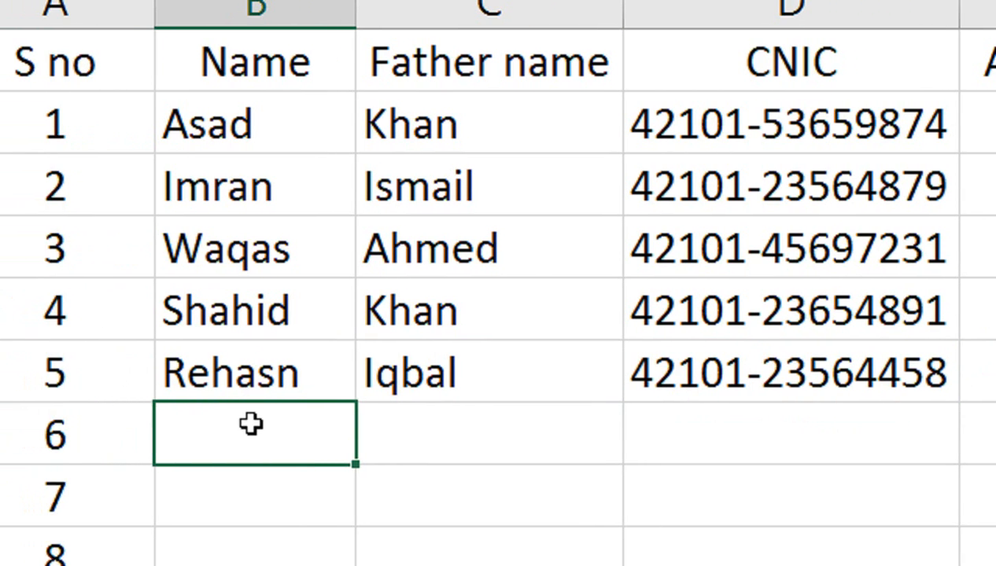
# Enter record 6: name, autocompleted father name, CNIC and Amount 5000.
pyautogui.write('Imran')
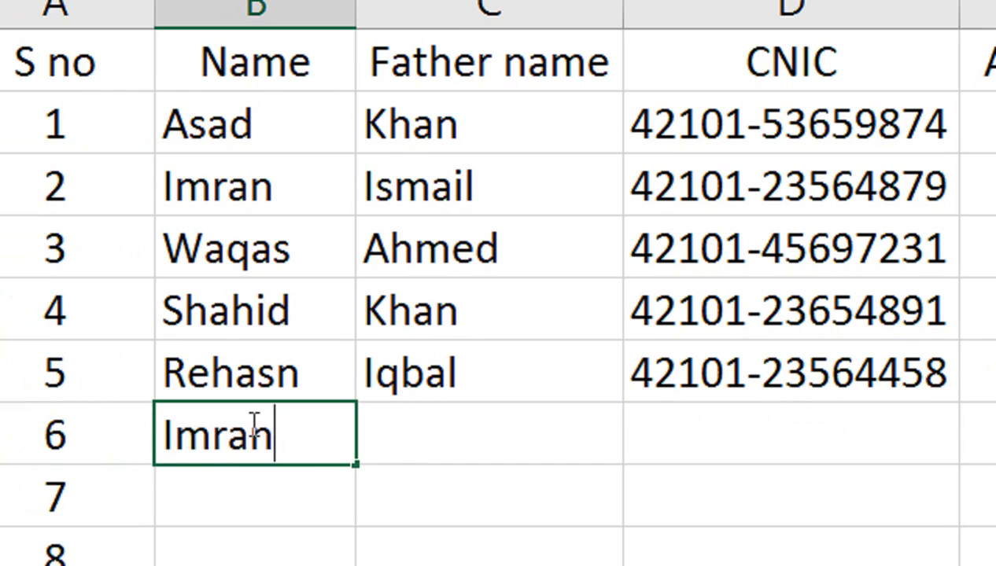
pyautogui.press('Tab')
pyautogui.write('K')
pyautogui.press('Tab')
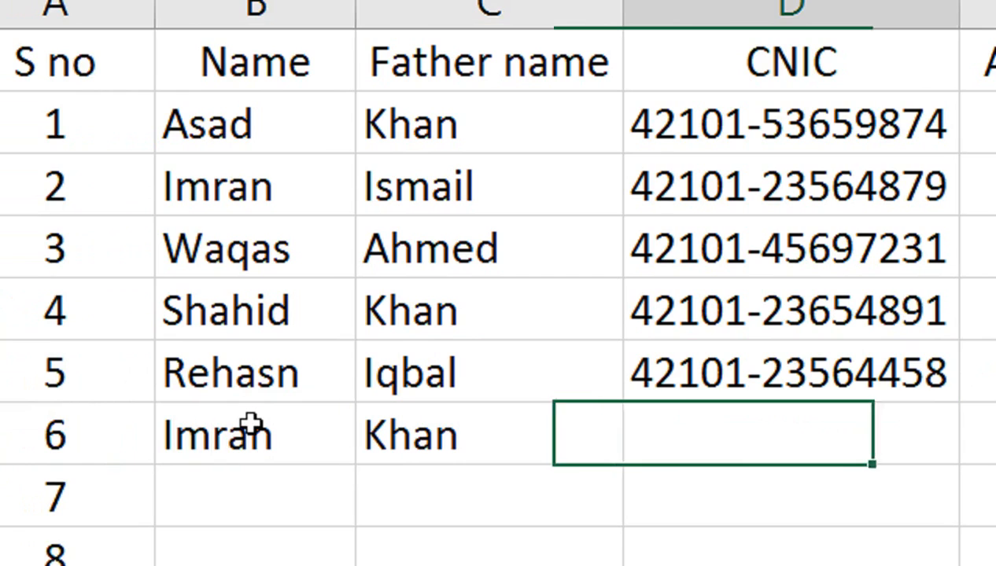
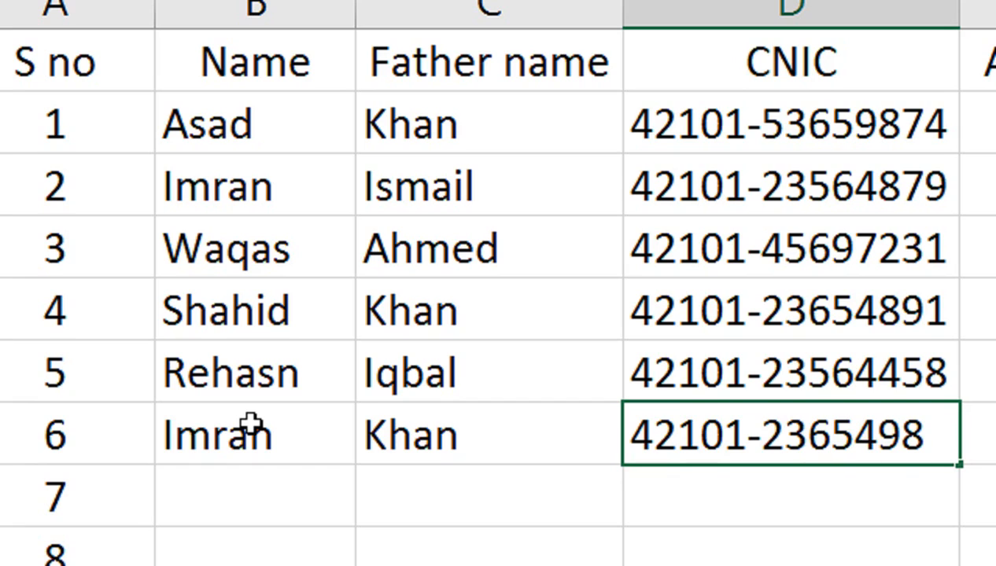
pyautogui.press('Tab')
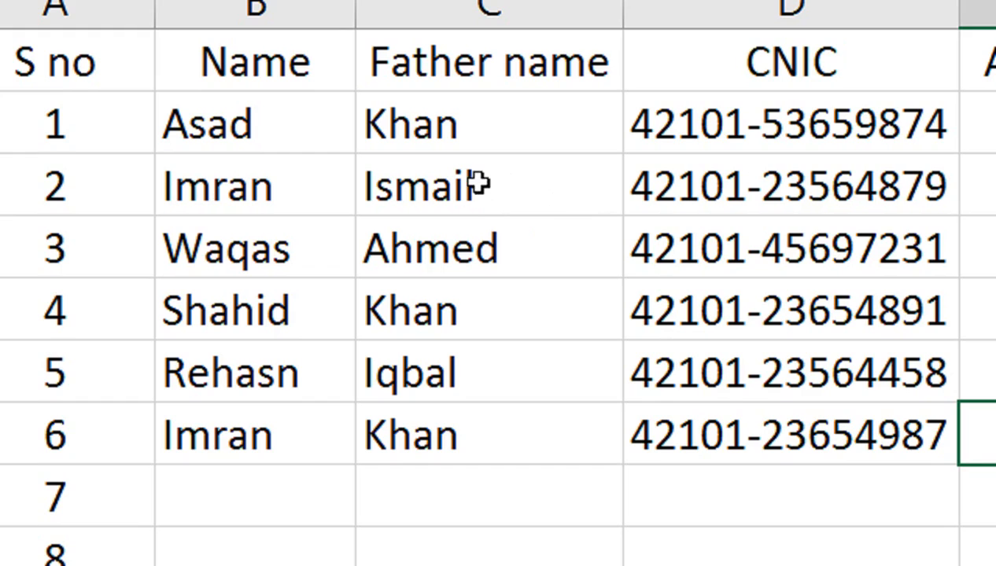
pyautogui.write('5000')
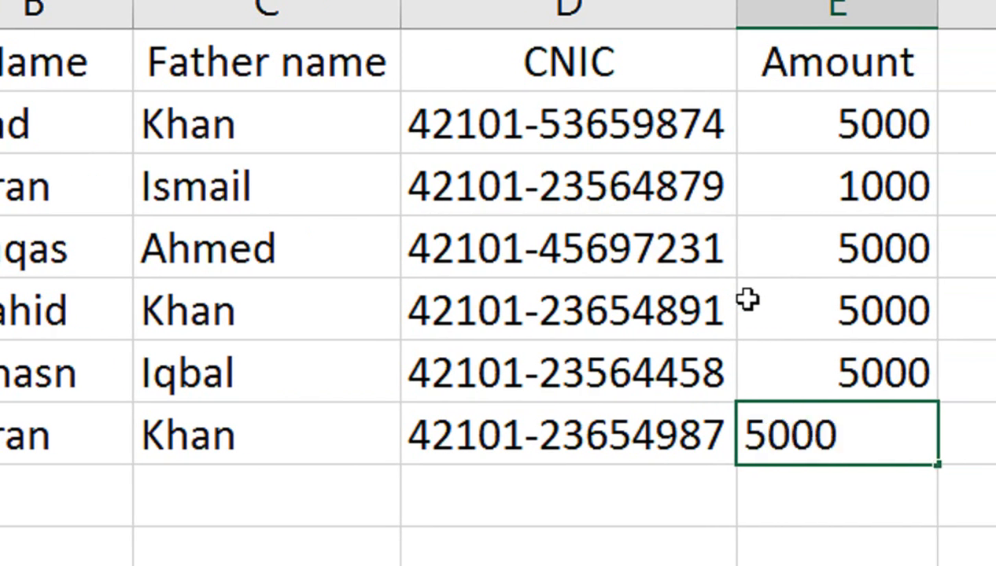
pyautogui.press('Return')
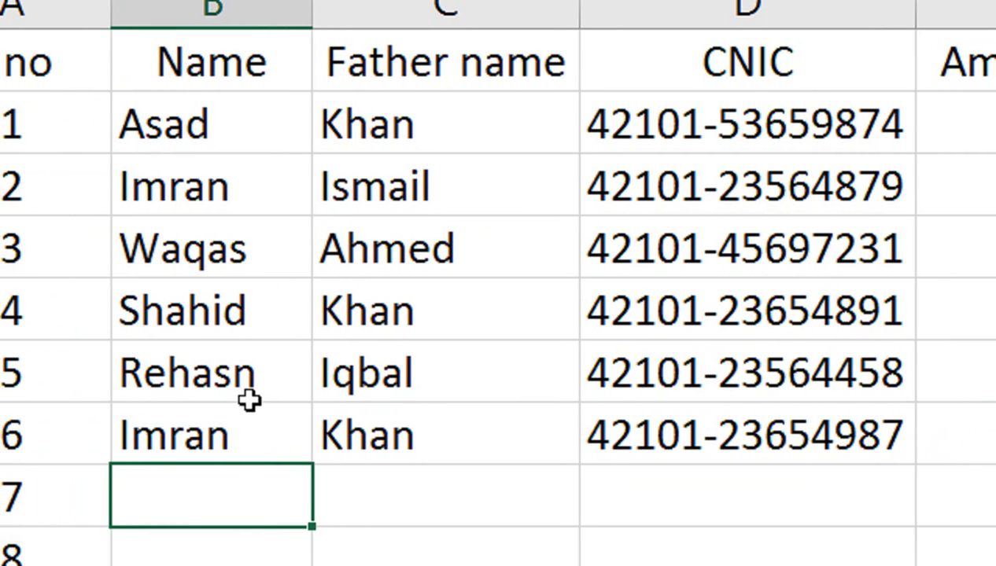
# Enter record 7 with its name, father name, CNIC and Amount 5000.
pyautogui.press('Tab')
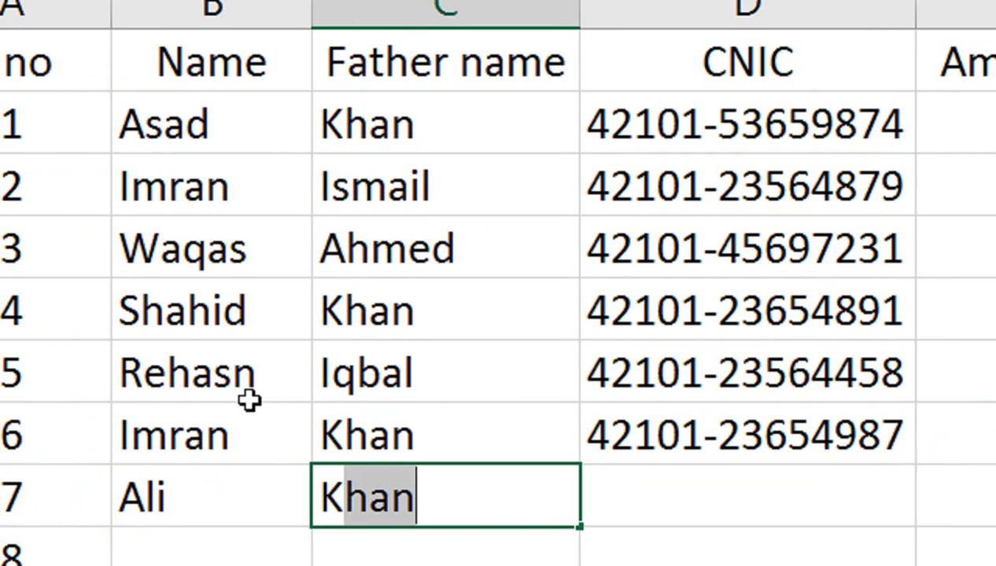
pyautogui.press('Tab')
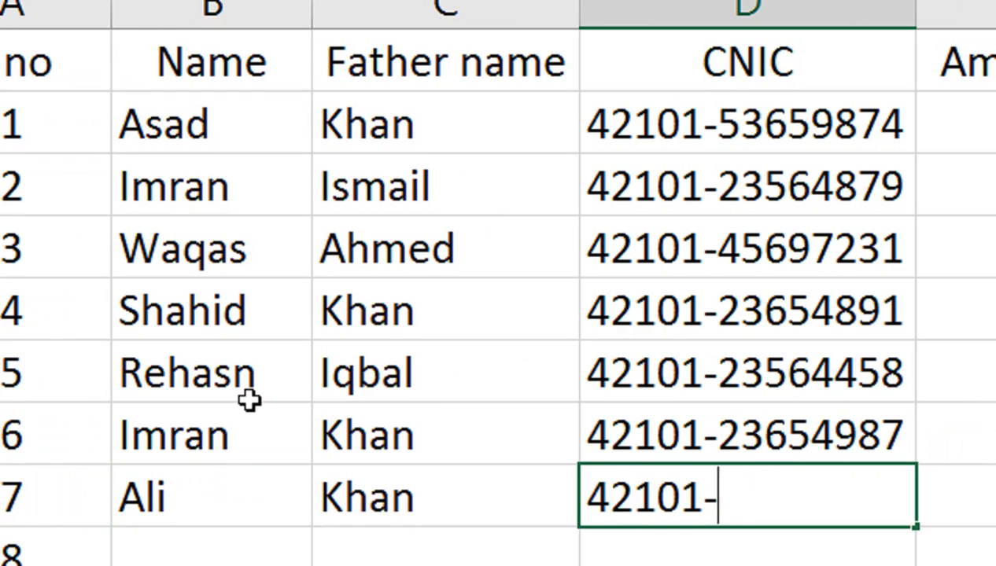
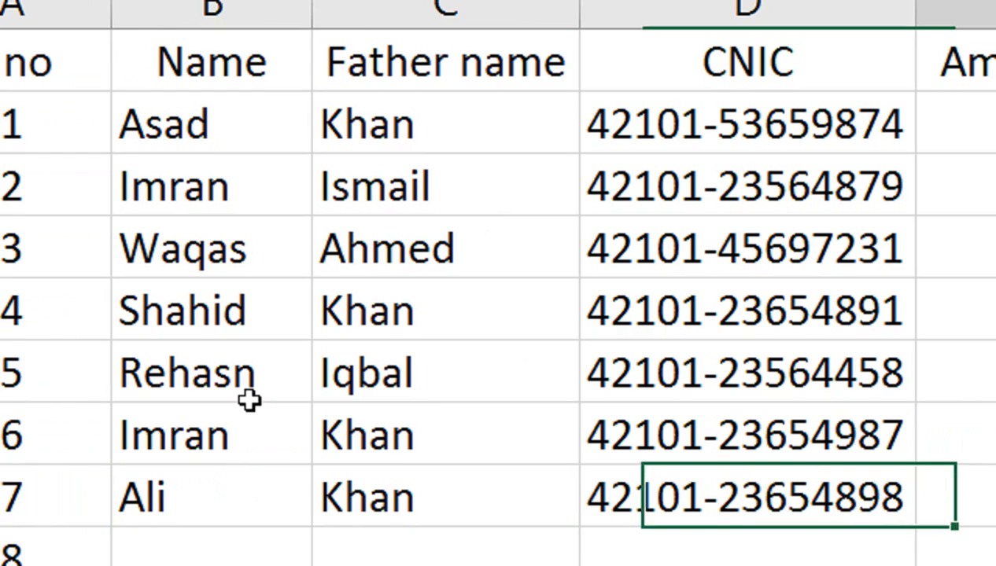
pyautogui.press('Tab')
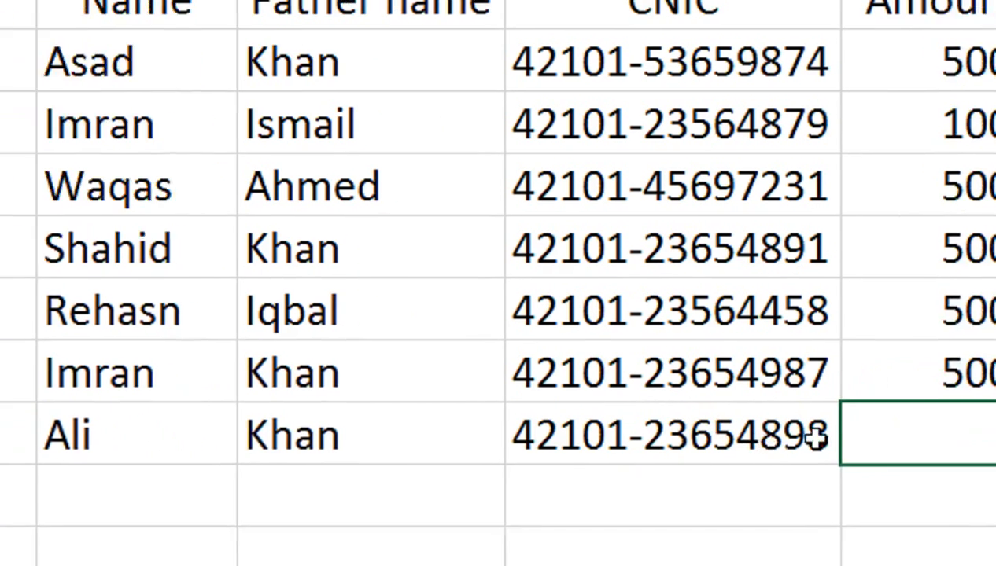
pyautogui.write('5000')
pyautogui.press('Return')
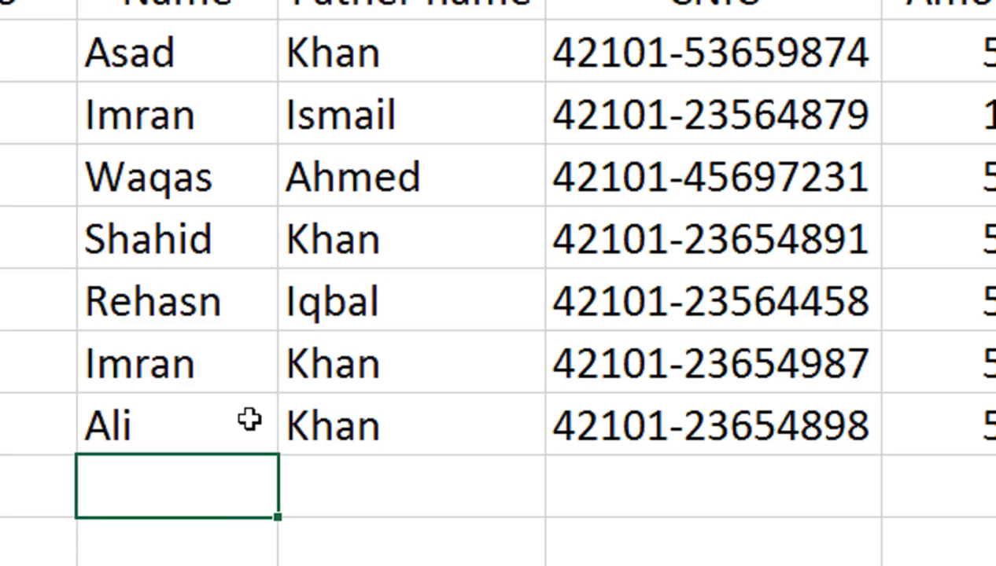
# Enter record 8 with its name, father name, CNIC and Amount 5000.
pyautogui.write('R')
pyautogui.press('BackSpace')
pyautogui.press('BackSpace')
pyautogui.press('Tab')
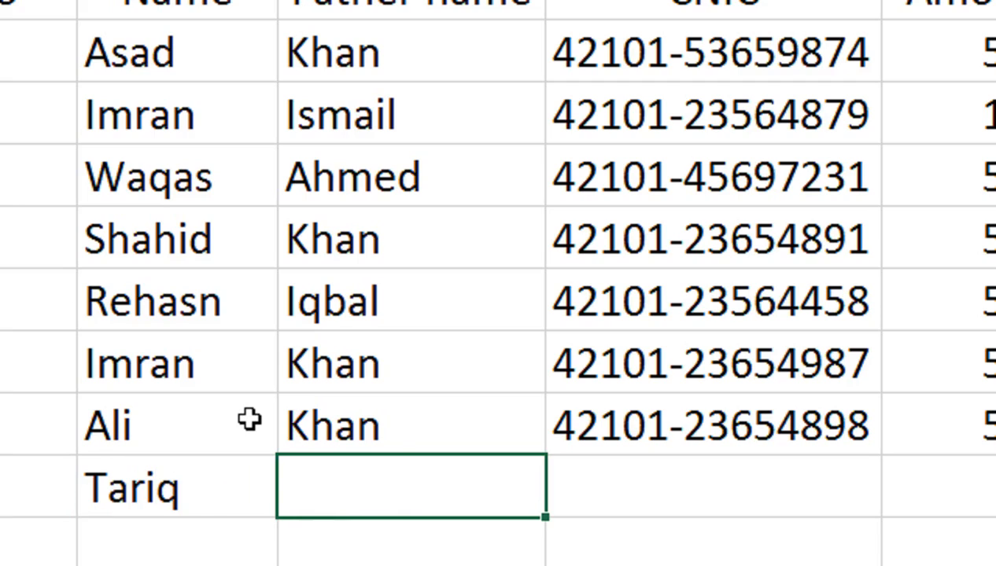
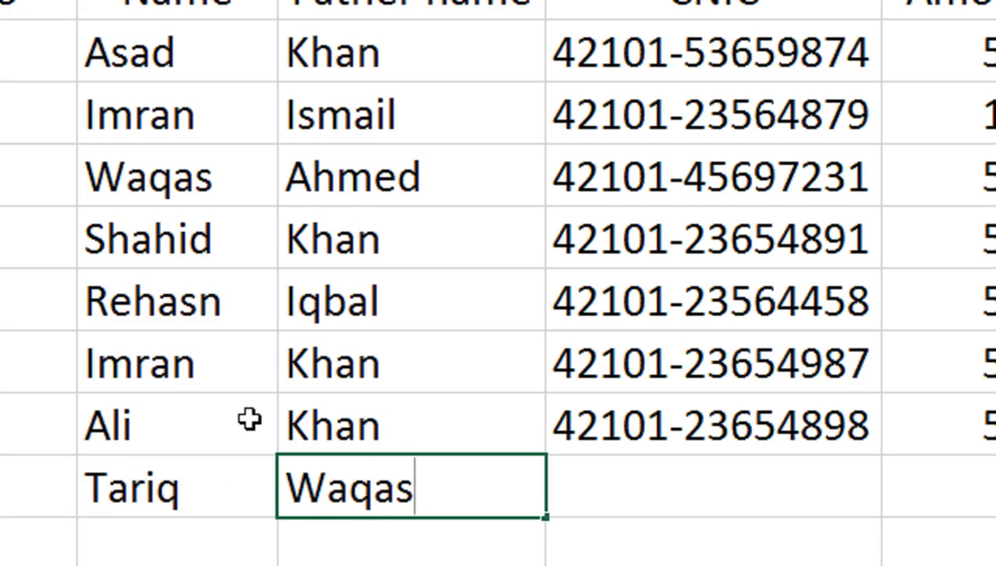
pyautogui.press('Tab')
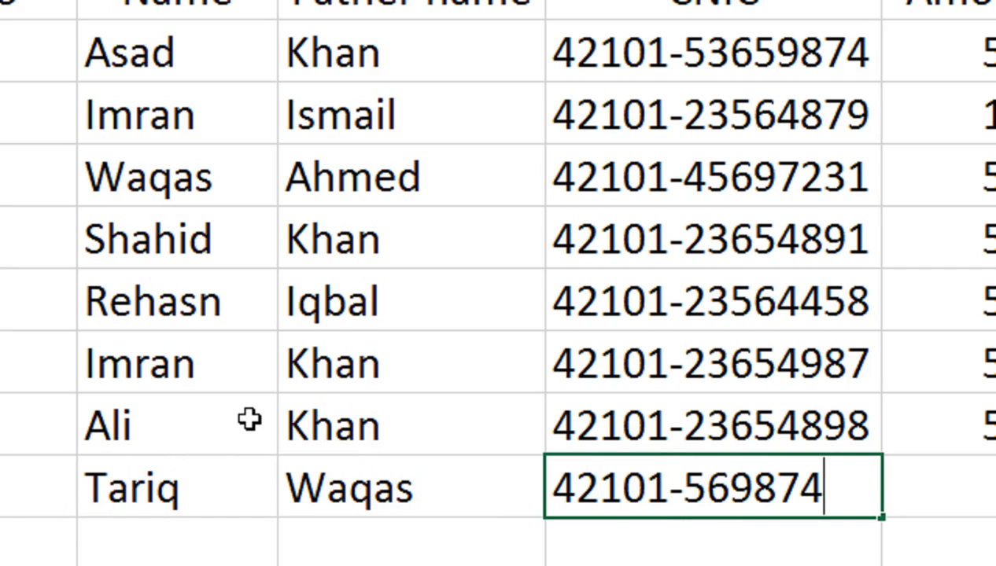
pyautogui.press('Tab')
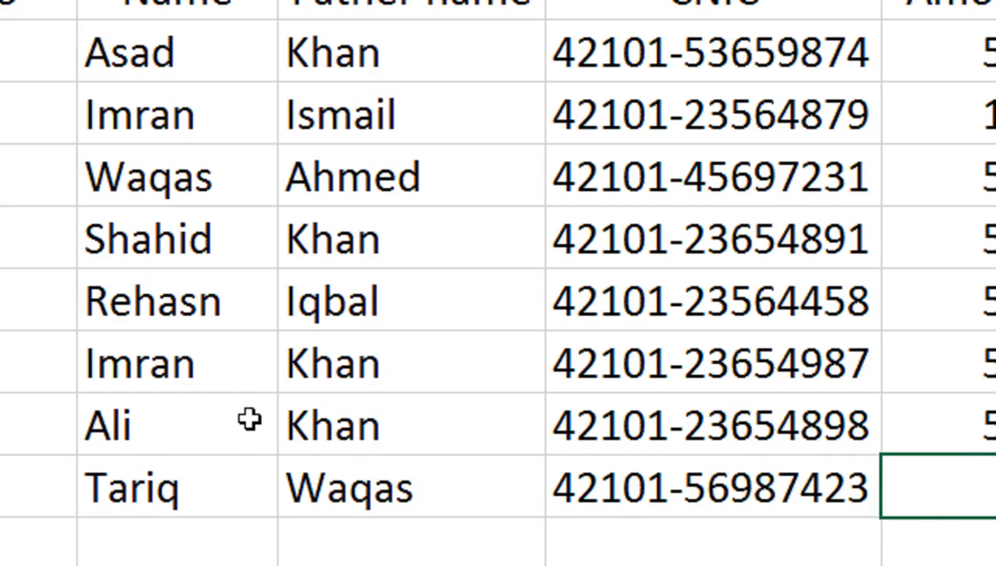
pyautogui.write('5000')
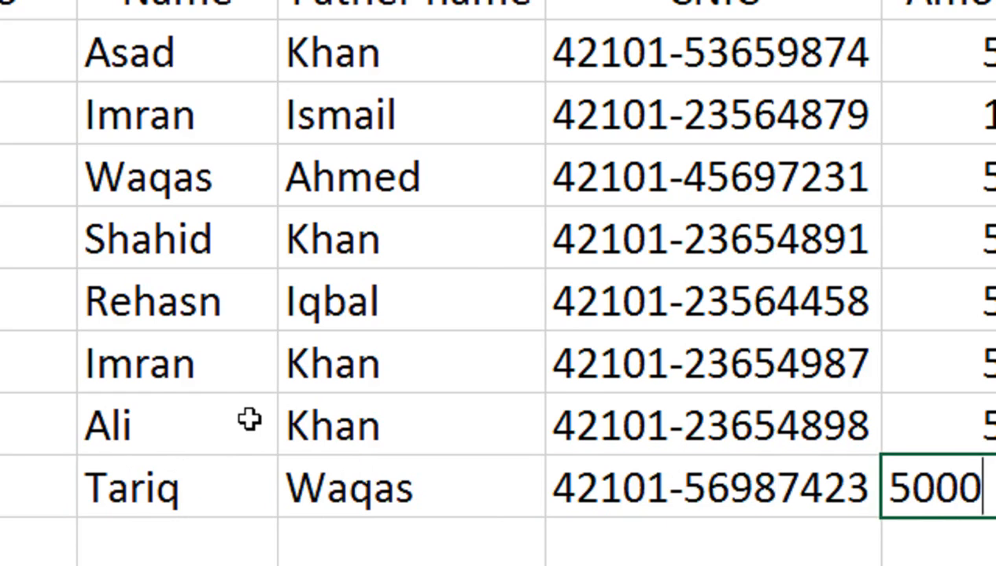
pyautogui.press('Return')
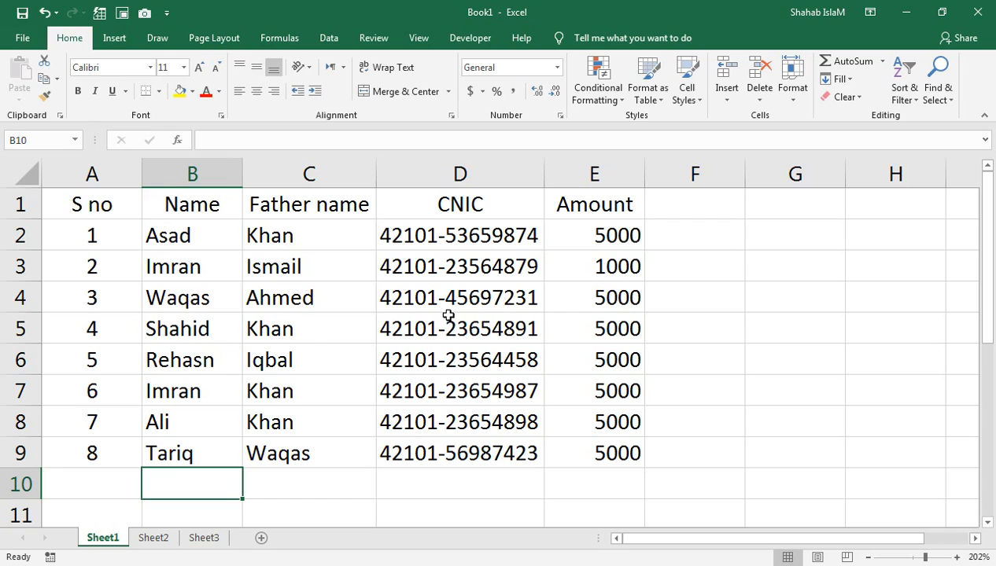
pyautogui.click(349, 285)
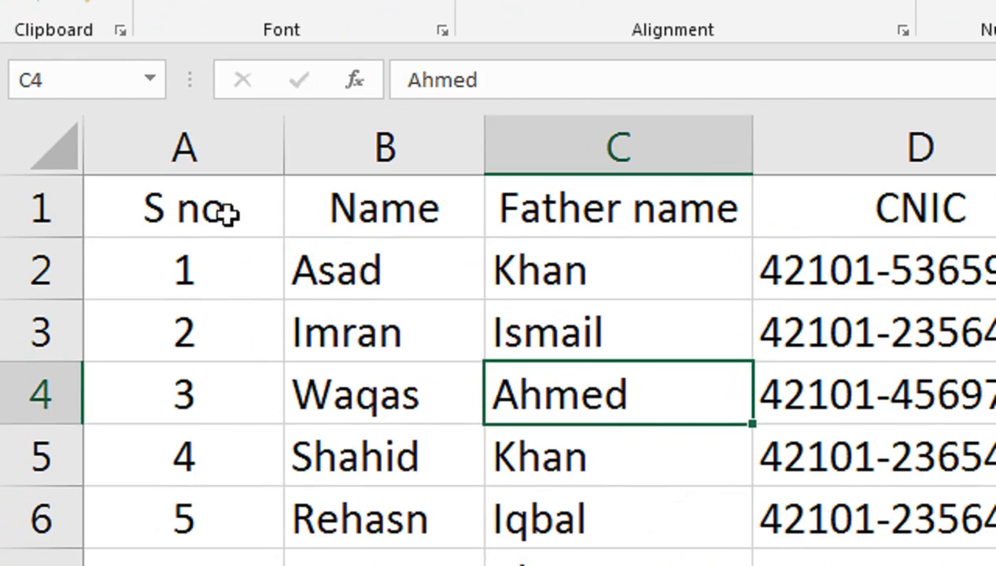
# Apply All Borders to the table A1:E9, then select the header row A1:E1.
pyautogui.moveTo(227, 212); pyautogui.dragTo(708, 200)
pyautogui.moveTo(354, 202); pyautogui.dragTo(558, 464)
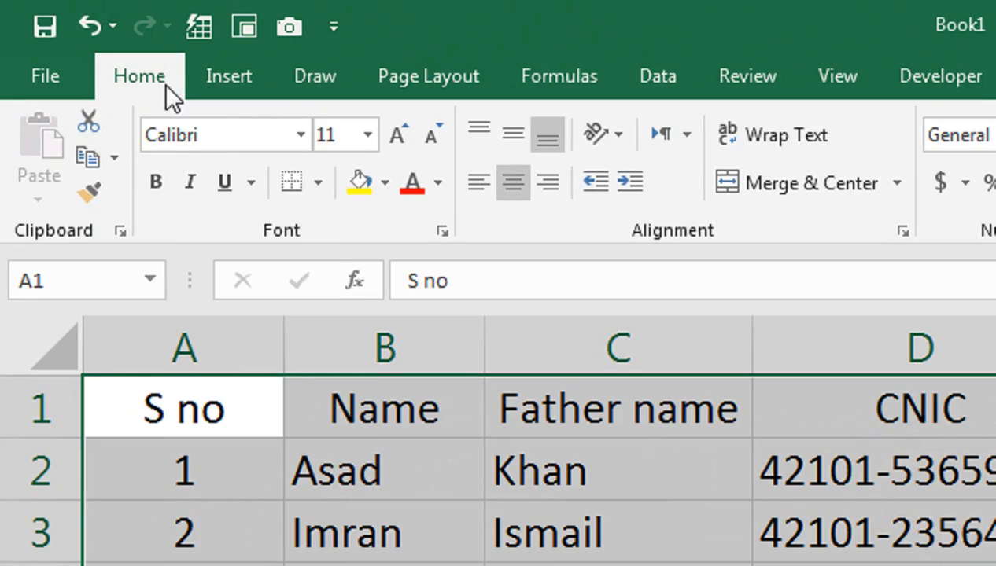
pyautogui.click(211, 80)
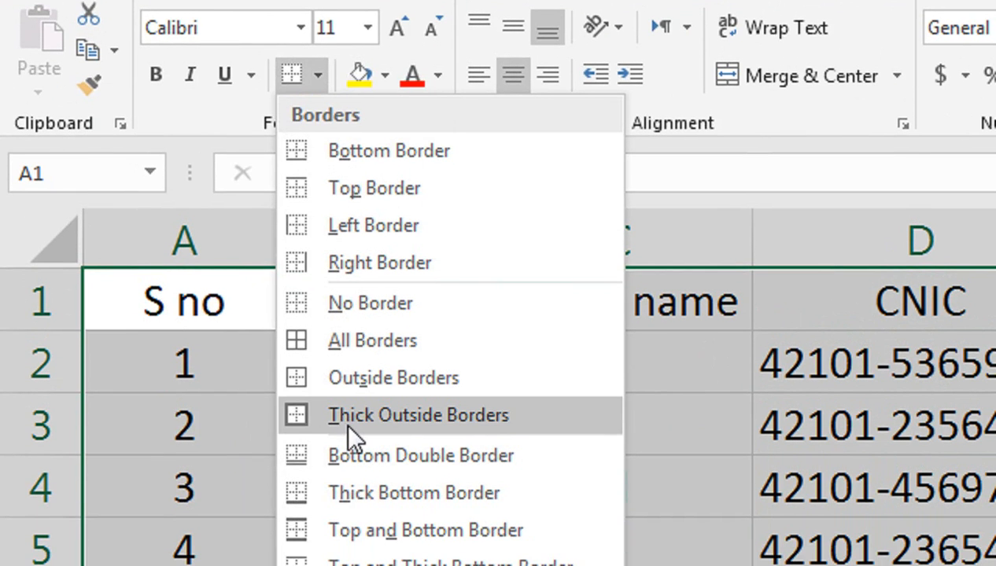
pyautogui.click(365, 341)
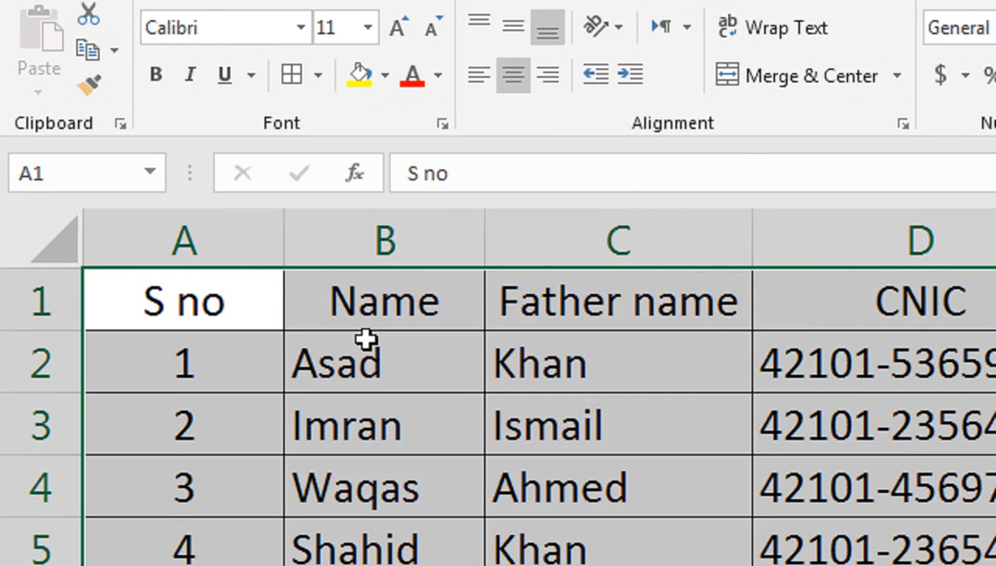
pyautogui.click(228, 323)
pyautogui.moveTo(268, 315); pyautogui.dragTo(560, 196)
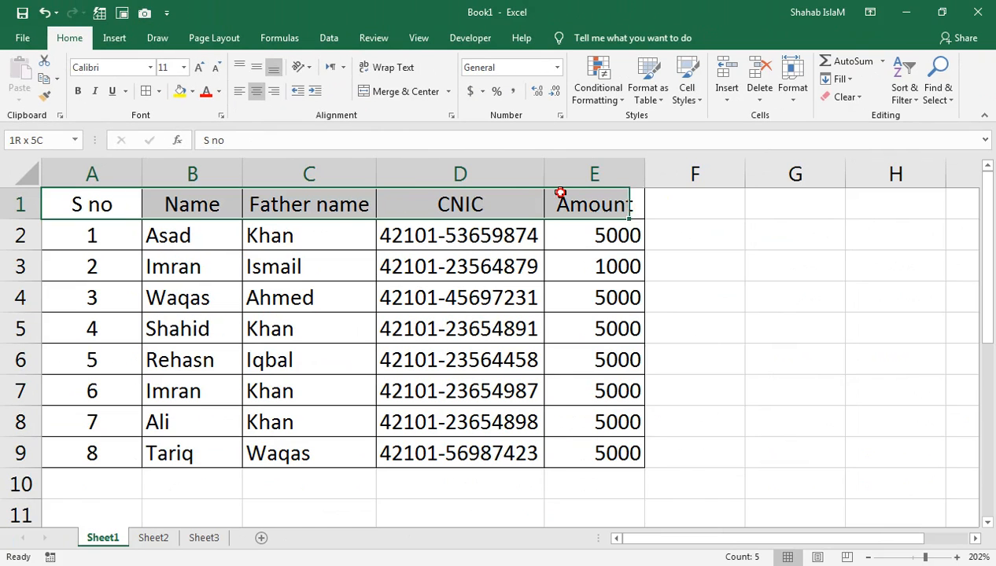
# Give the header row A1:E1 a dark blue fill with white text.
pyautogui.click(191, 92)
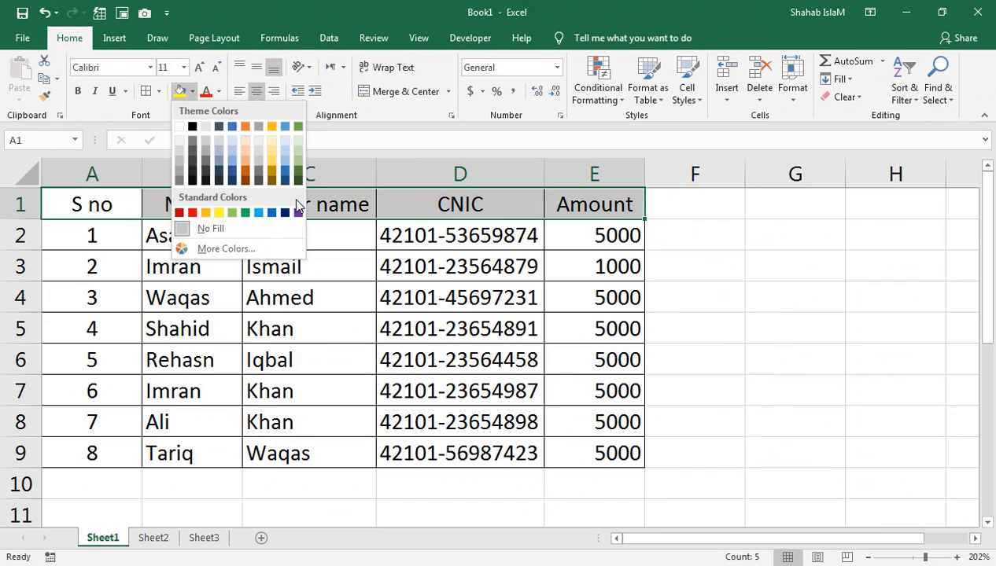
pyautogui.click(284, 213)
pyautogui.click(219, 91)
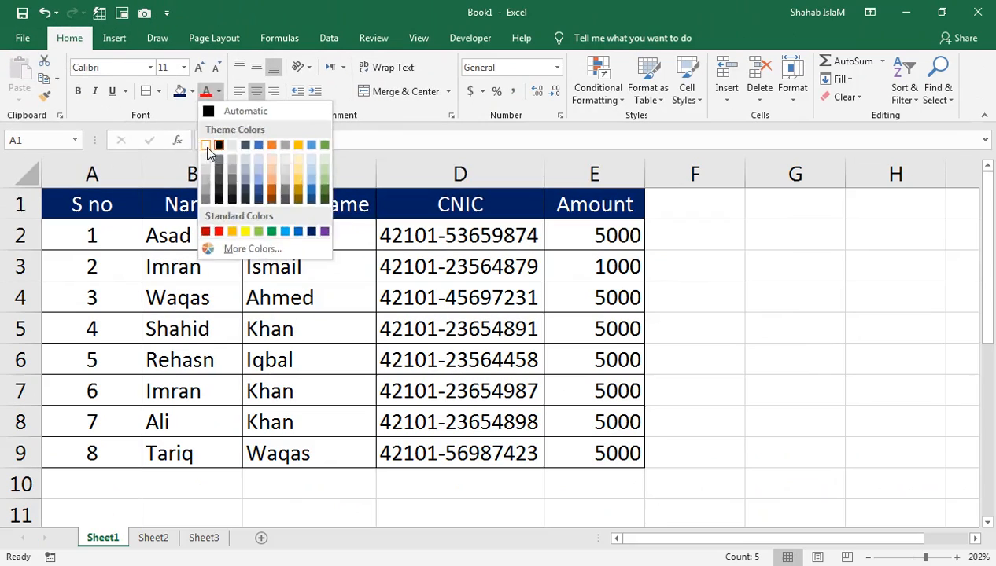
pyautogui.click(411, 279)
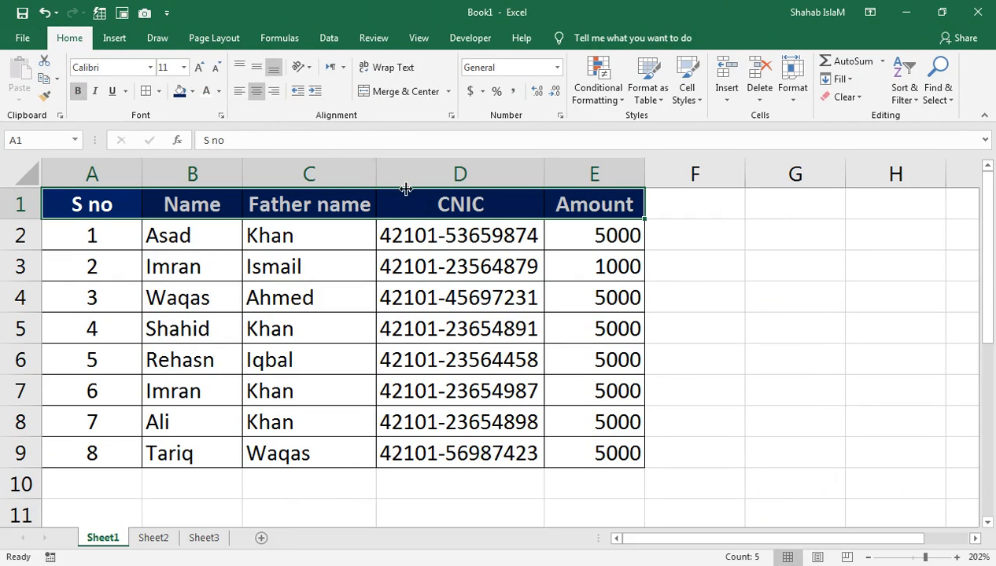
# Widen columns C and D so the Father name and CNIC values fit.
pyautogui.moveTo(375, 167); pyautogui.dragTo(392, 168)
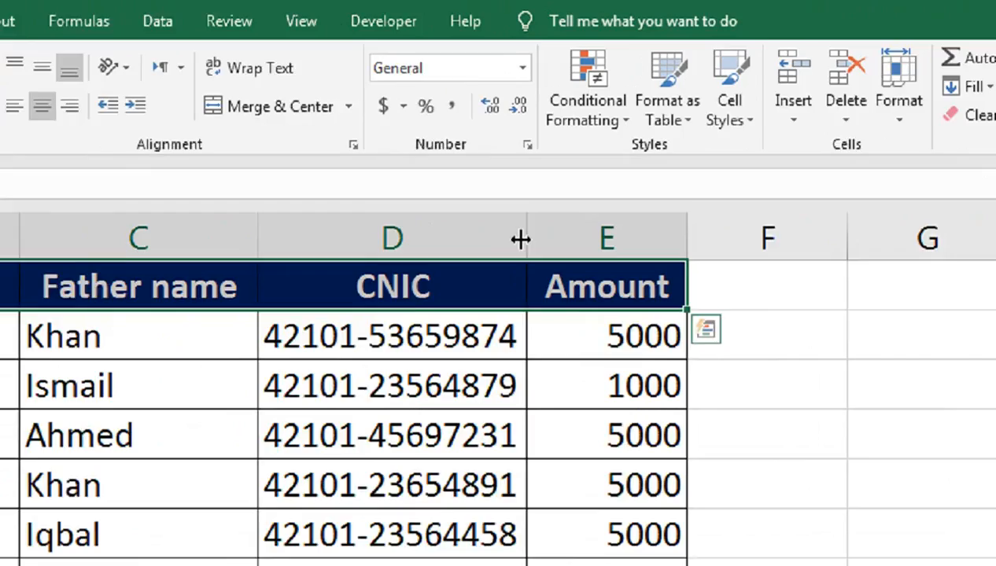
pyautogui.moveTo(558, 170); pyautogui.dragTo(558, 173)
pyautogui.moveTo(505, 283); pyautogui.dragTo(524, 283)
pyautogui.click(728, 275)
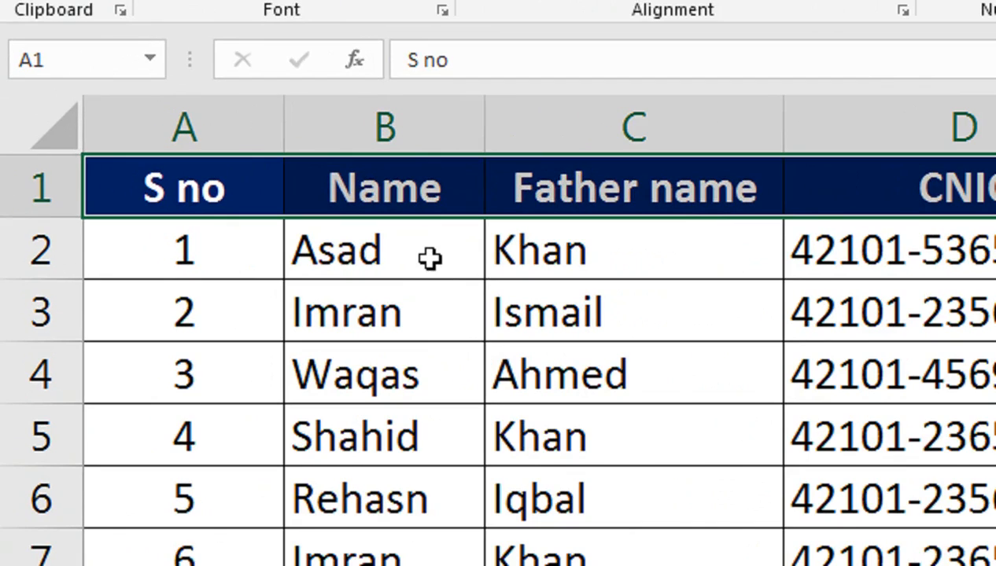
# Centre-align all body cells in B2:E9.
pyautogui.moveTo(428, 258); pyautogui.dragTo(460, 325)
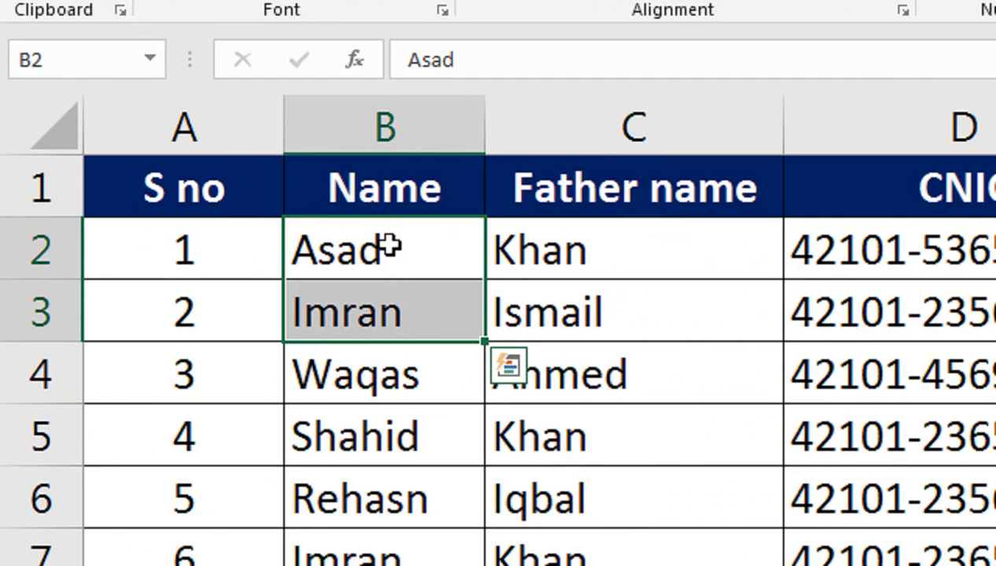
pyautogui.hotkey('ctrl', 'q')
pyautogui.moveTo(391, 246); pyautogui.dragTo(995, 565)
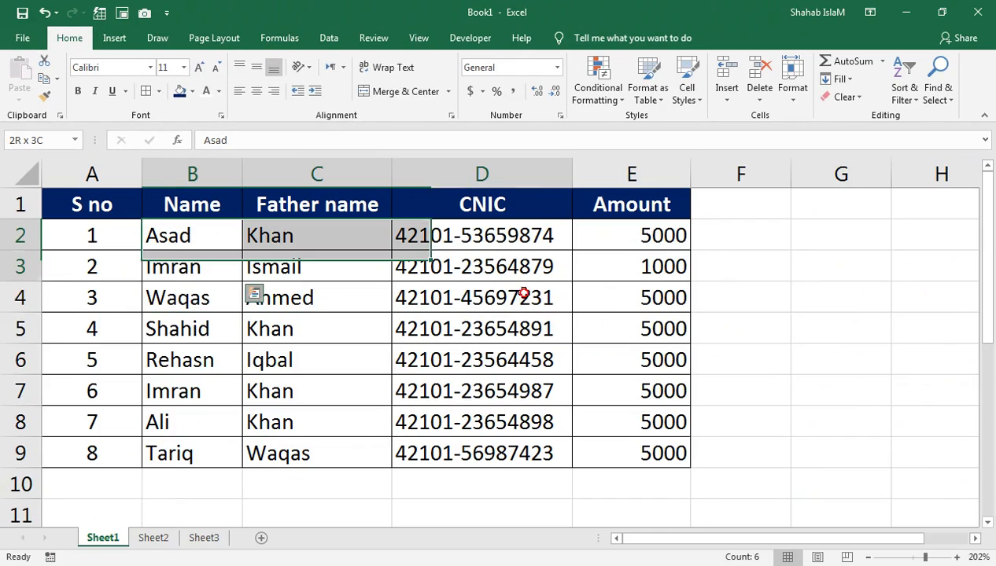
pyautogui.moveTo(595, 430); pyautogui.dragTo(601, 453)
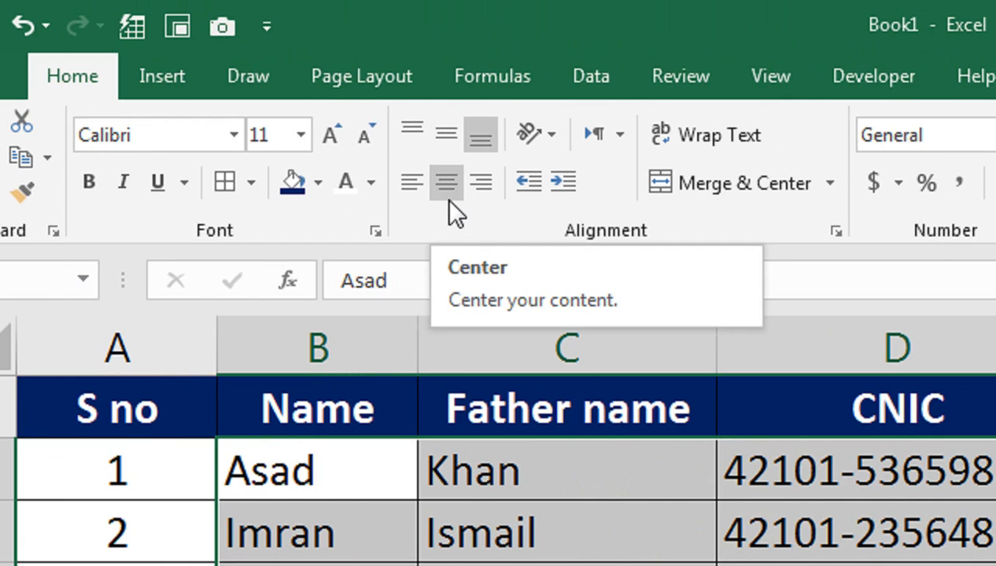
pyautogui.click(448, 201)
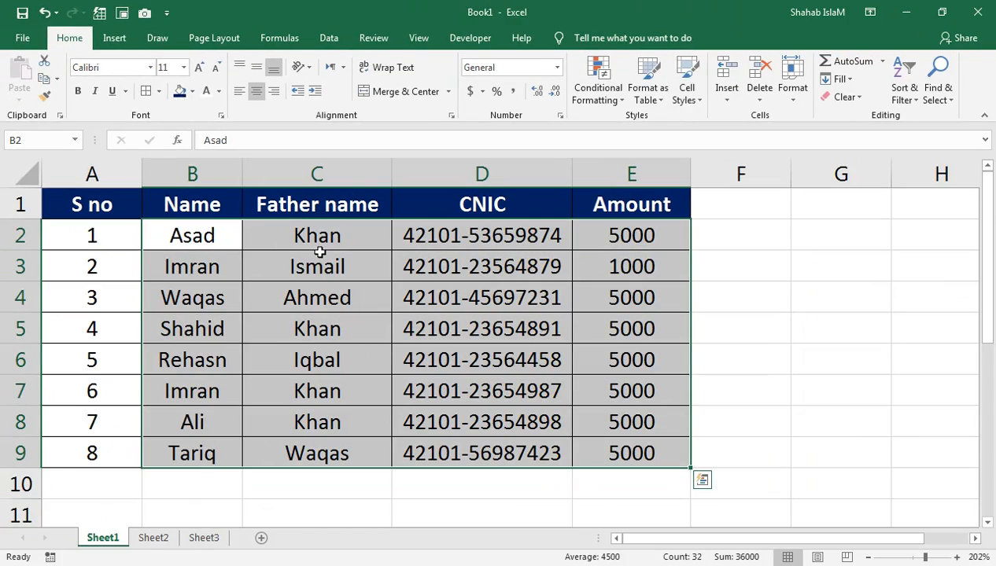
pyautogui.click(464, 364)
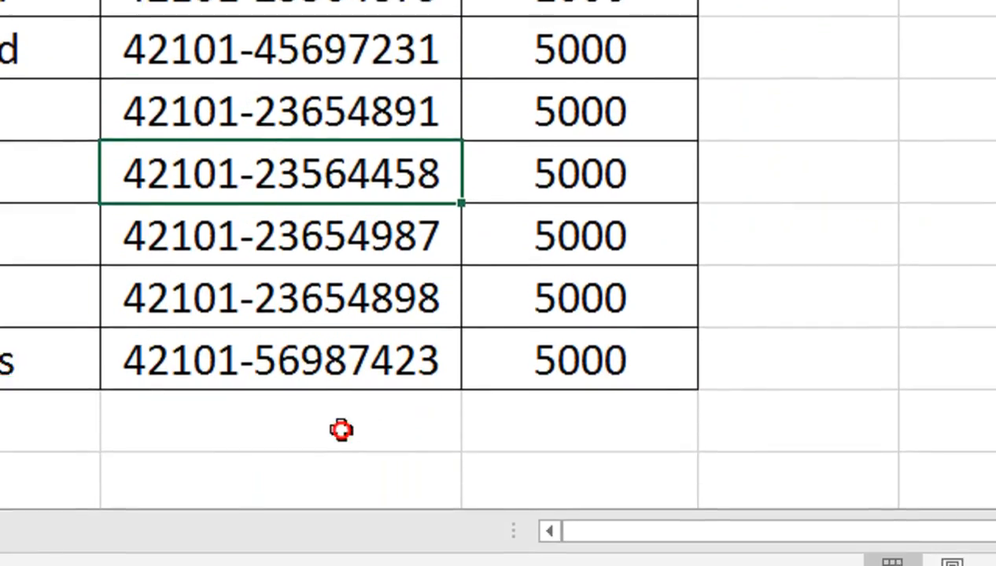
# Label D10 'Total' and enter =SUM(E2:E9) in E10, giving 36000.
pyautogui.click(342, 426)
pyautogui.write('toa')
pyautogui.press('BackSpace')
pyautogui.press('BackSpace')
pyautogui.press('BackSpace')
pyautogui.write('Total')
pyautogui.press('Tab')
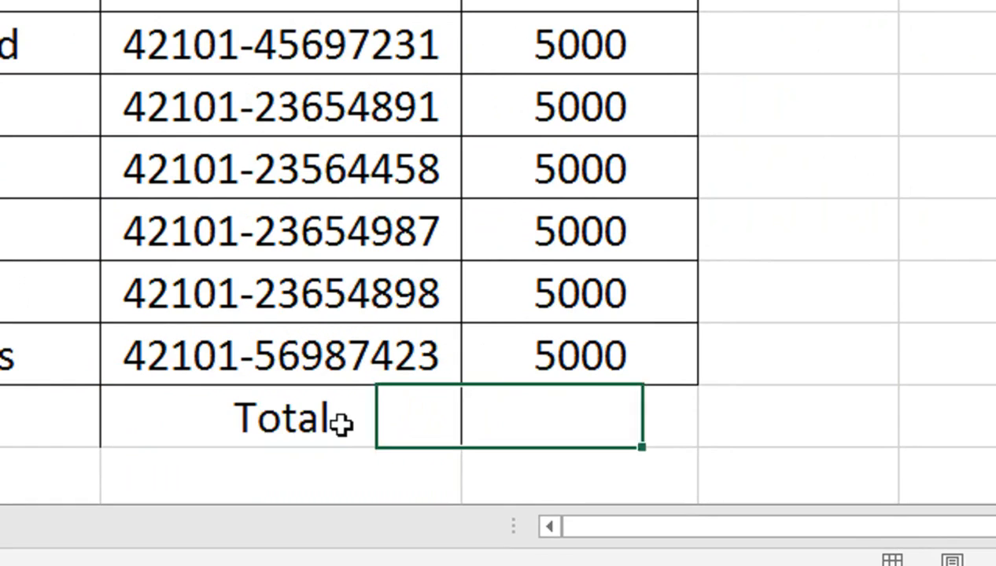
pyautogui.write('=SUM(')
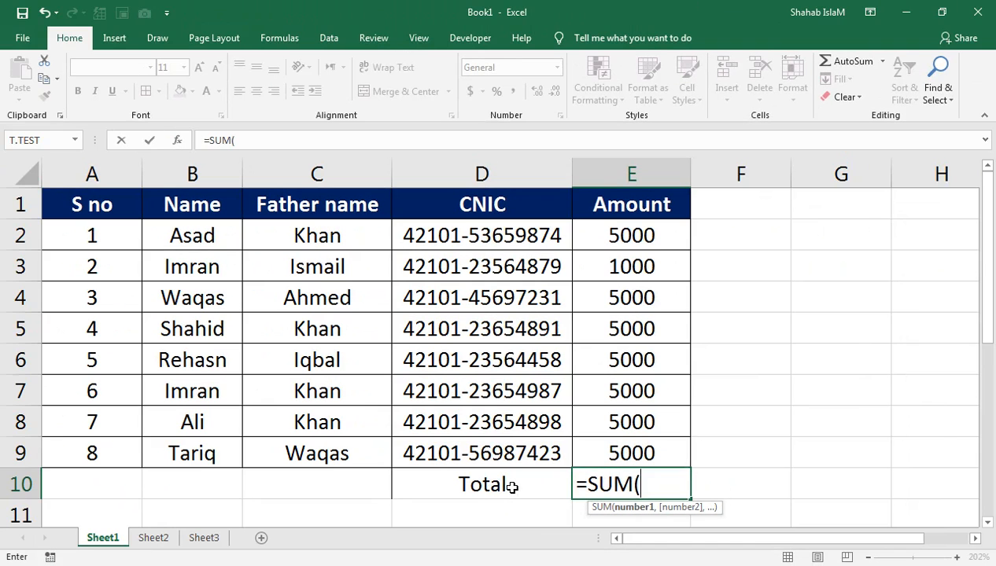
pyautogui.press('Up')
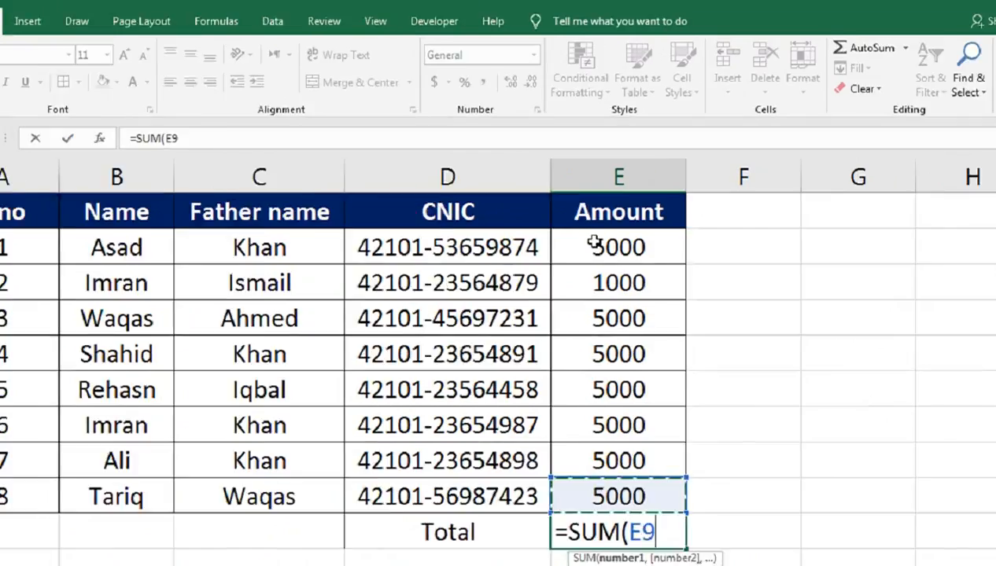
pyautogui.moveTo(594, 245); pyautogui.dragTo(588, 493)
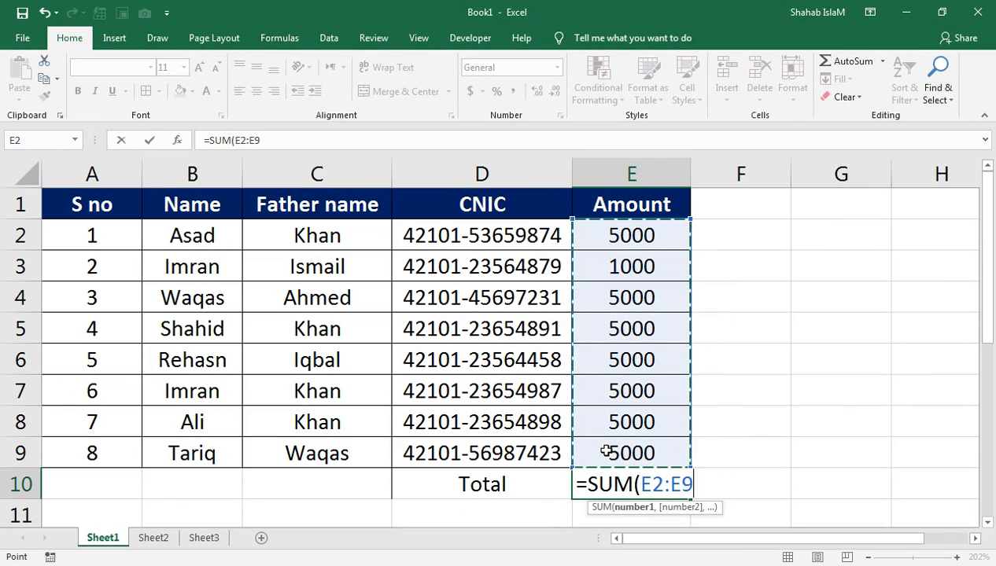
pyautogui.write(')')
pyautogui.press('Return')
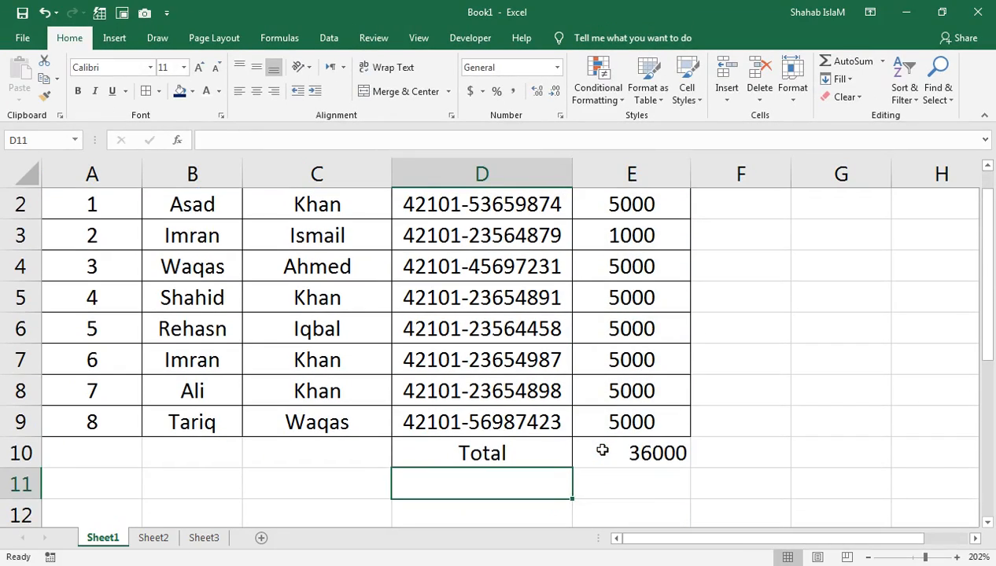
pyautogui.click(602, 450)
# Put a thick outside border around the Total row A10:E10.
pyautogui.moveTo(605, 458); pyautogui.dragTo(134, 444)
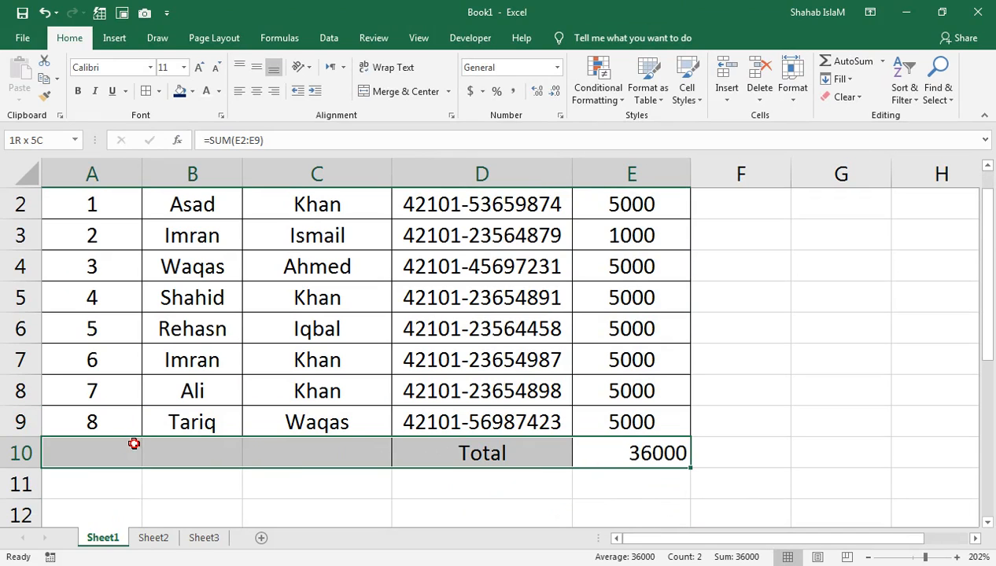
pyautogui.click(158, 91)
pyautogui.click(159, 261)
# Give the Total label cell D10 a dark blue fill with white text.
pyautogui.click(480, 447)
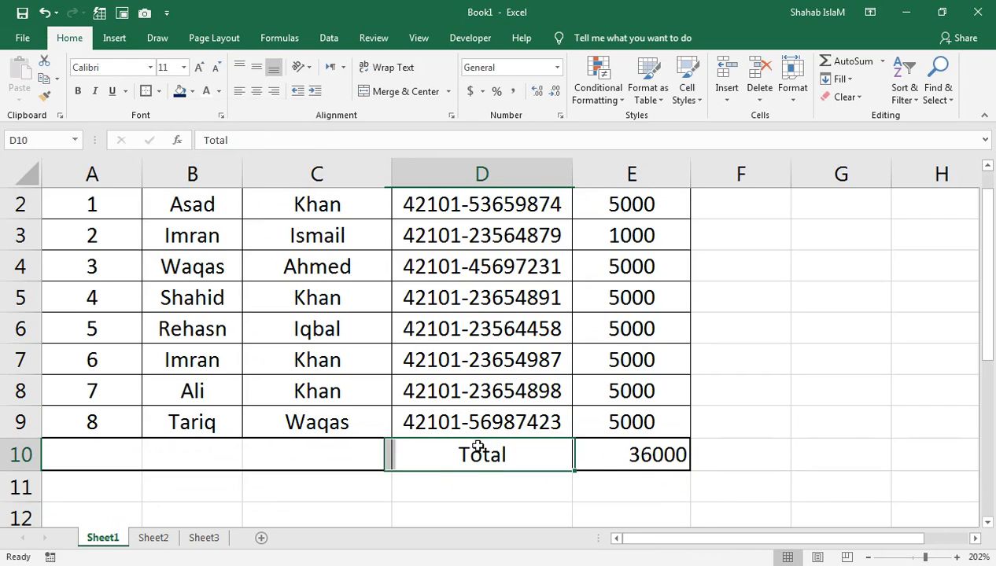
pyautogui.click(179, 91)
pyautogui.click(206, 92)
pyautogui.click(582, 450)
pyautogui.moveTo(983, 236); pyautogui.dragTo(988, 176)
pyautogui.click(350, 247)
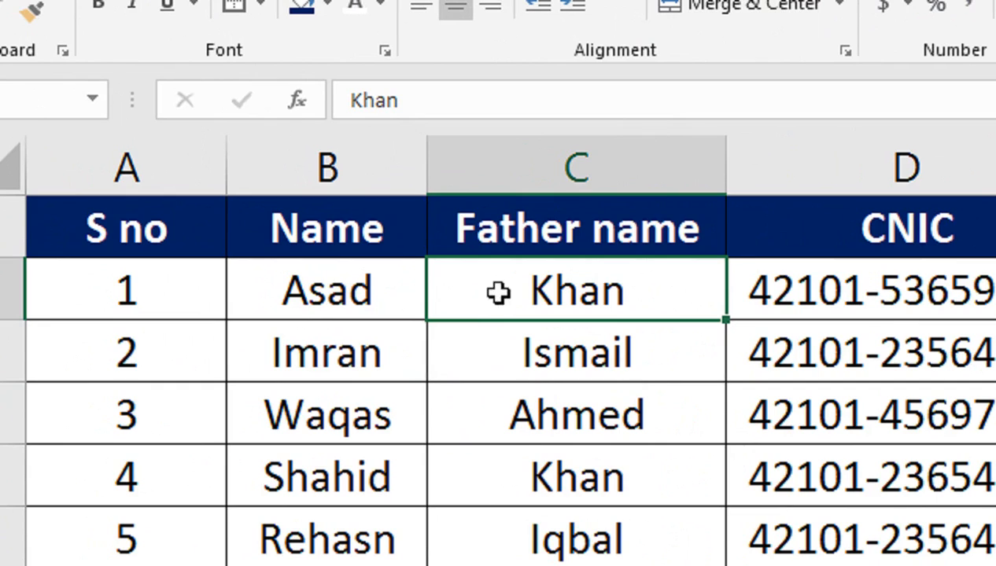
# Rename headers B1 and C1 to 'First Name' and 'Last Name' and autofit column B.
pyautogui.click(352, 229)
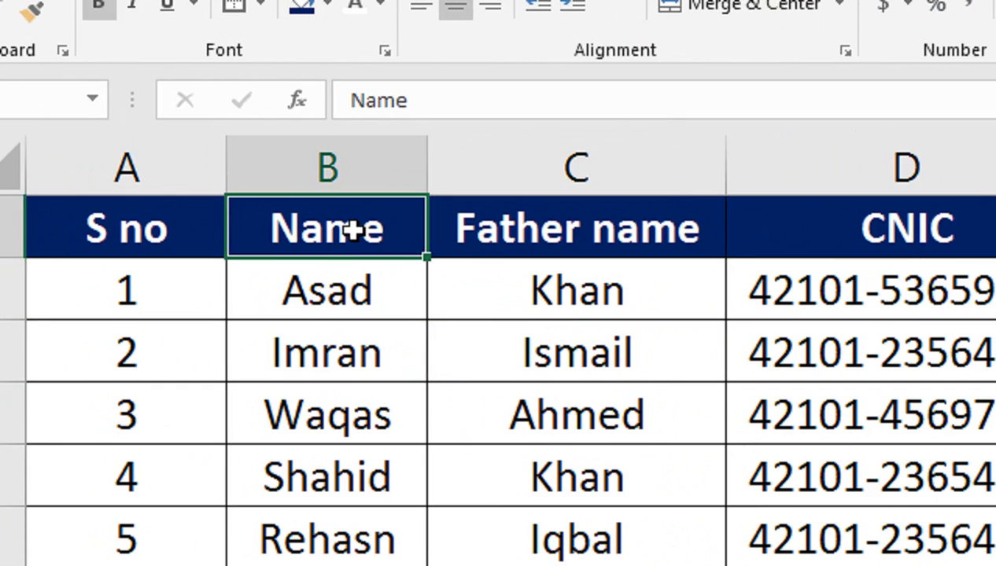
pyautogui.write('First')
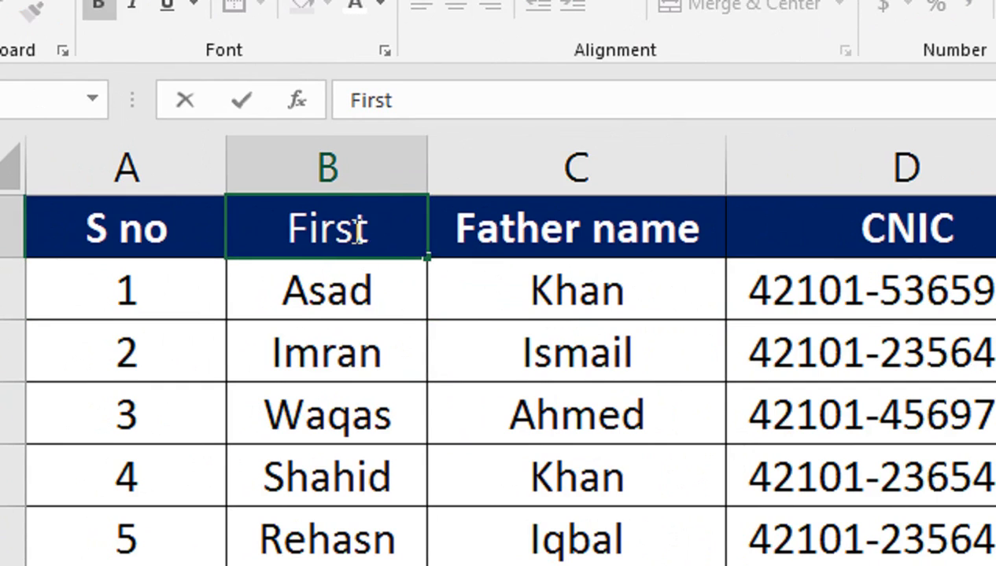
pyautogui.write(' Name')
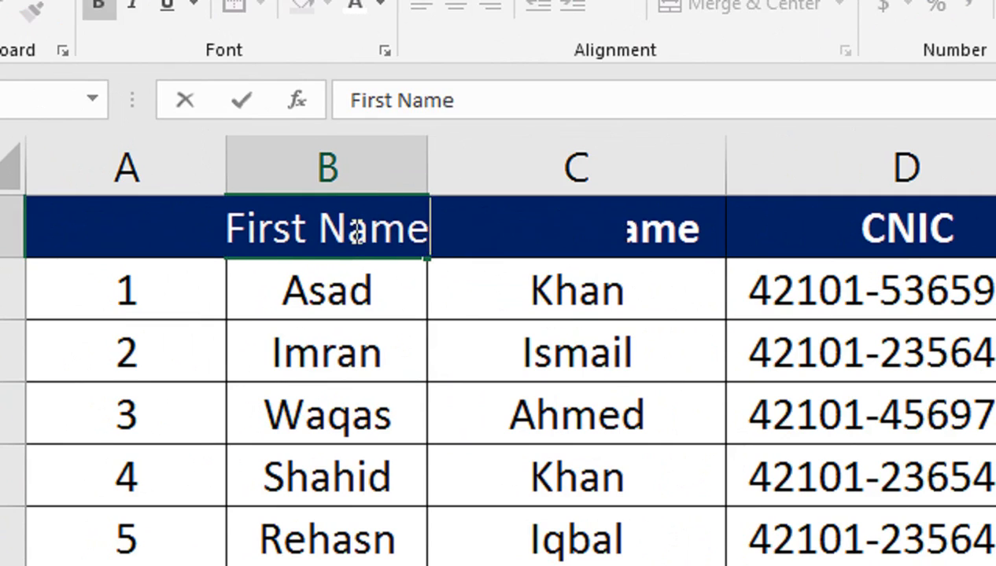
pyautogui.press('Tab')
pyautogui.write('Last  ')
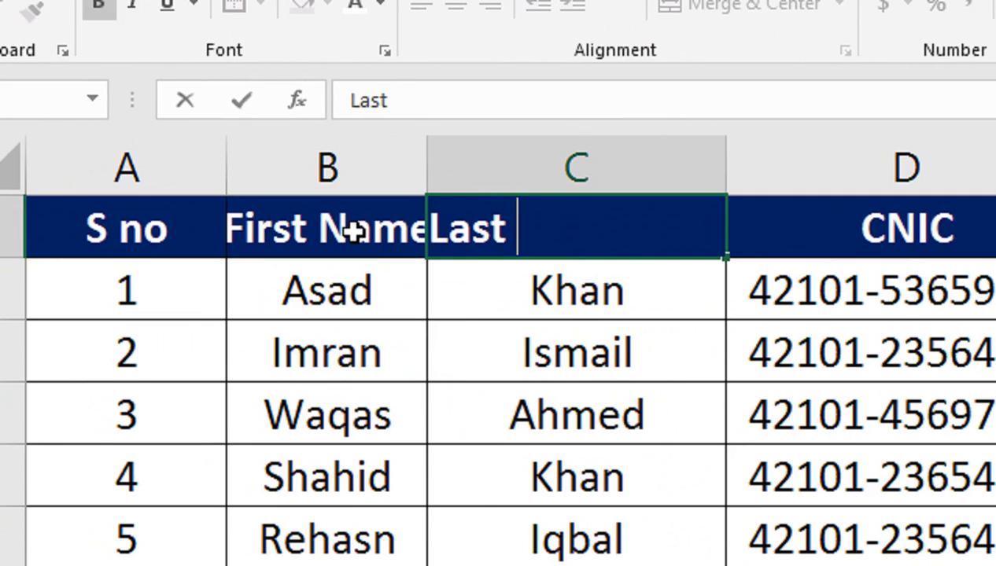
pyautogui.write('Nam')
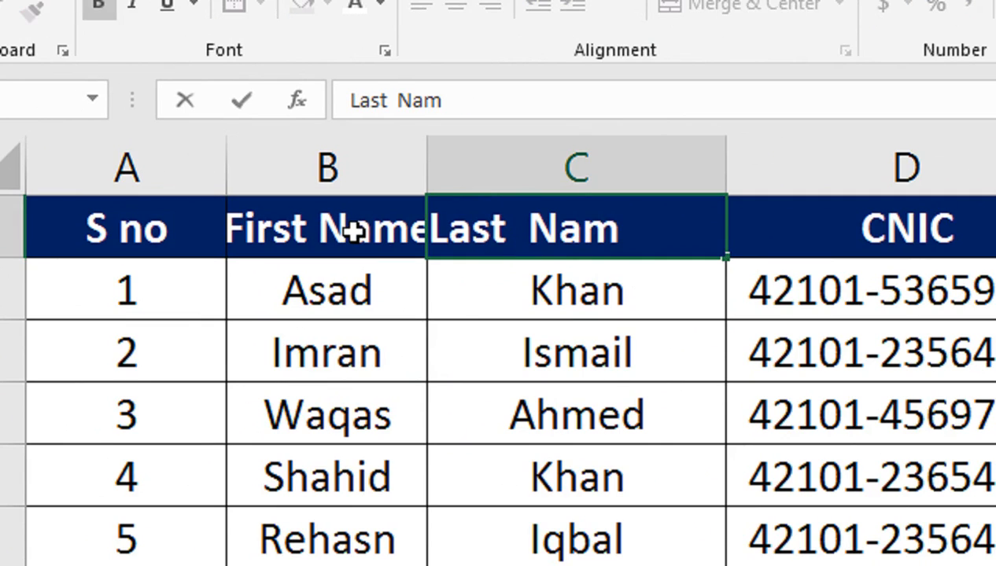
pyautogui.write('e')
pyautogui.press('Return')
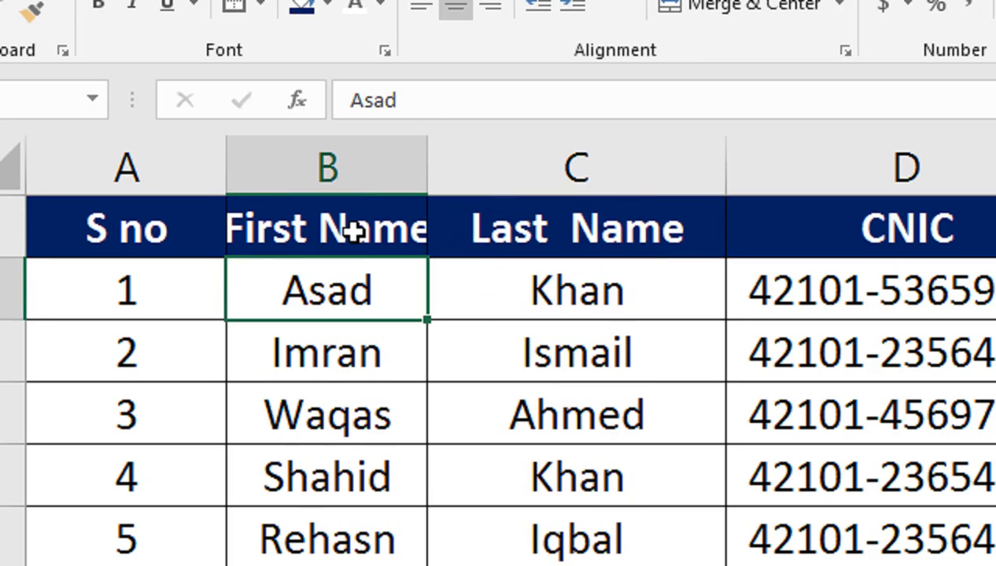
pyautogui.doubleClick(426, 168)
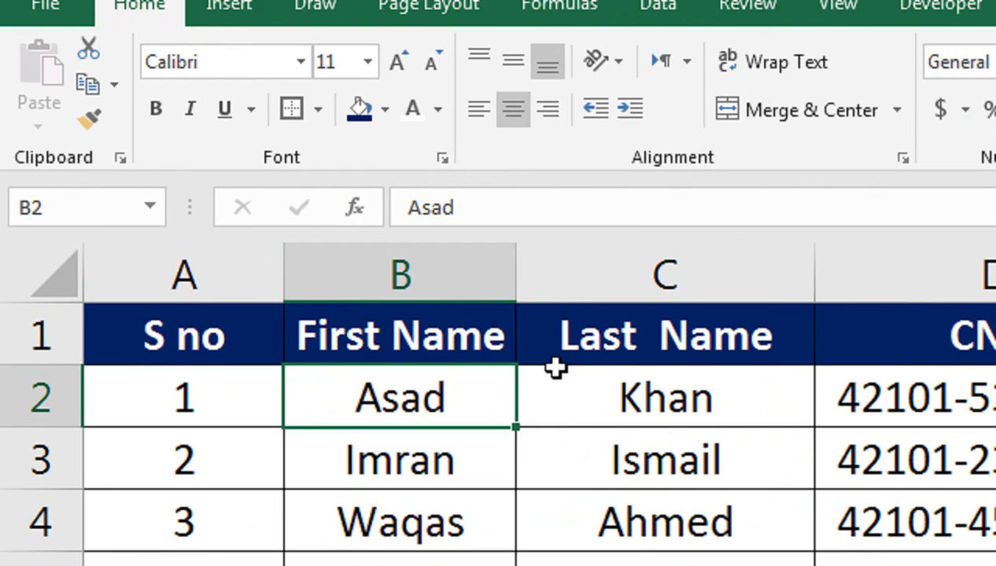
pyautogui.rightClick(389, 277)
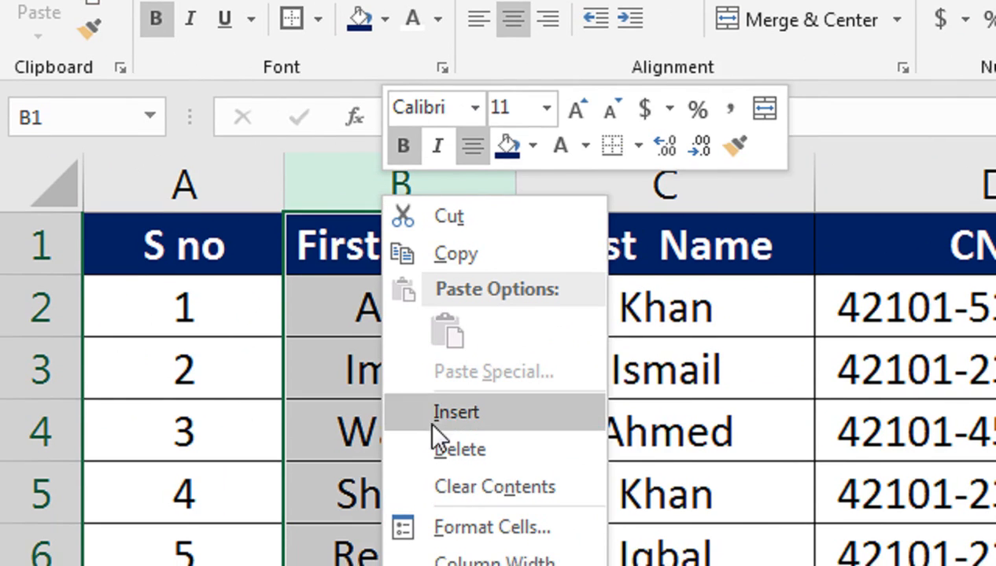
# Insert a new column B headed 'Full Name' and begin typing =conc in B2.
pyautogui.click(437, 425)
pyautogui.write('Fu')
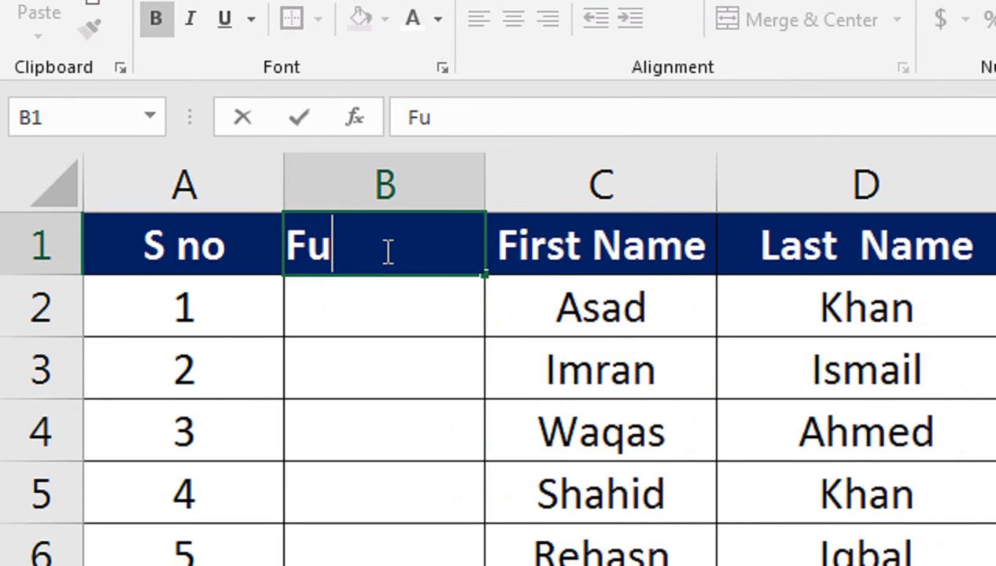
pyautogui.write('ll n')
pyautogui.press('BackSpace')
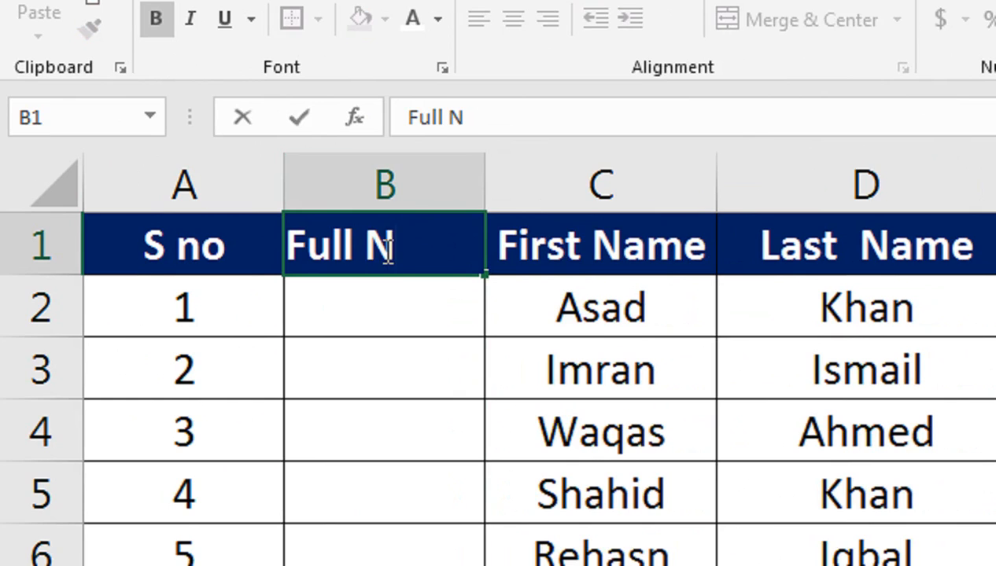
pyautogui.write('Name')
pyautogui.press('Tab')
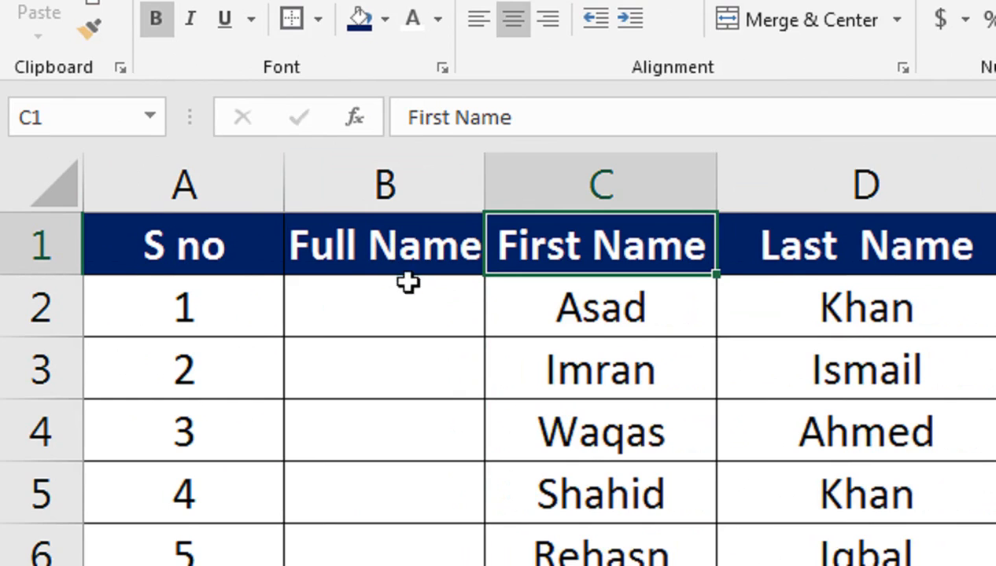
pyautogui.click(401, 308)
pyautogui.write('=conc')
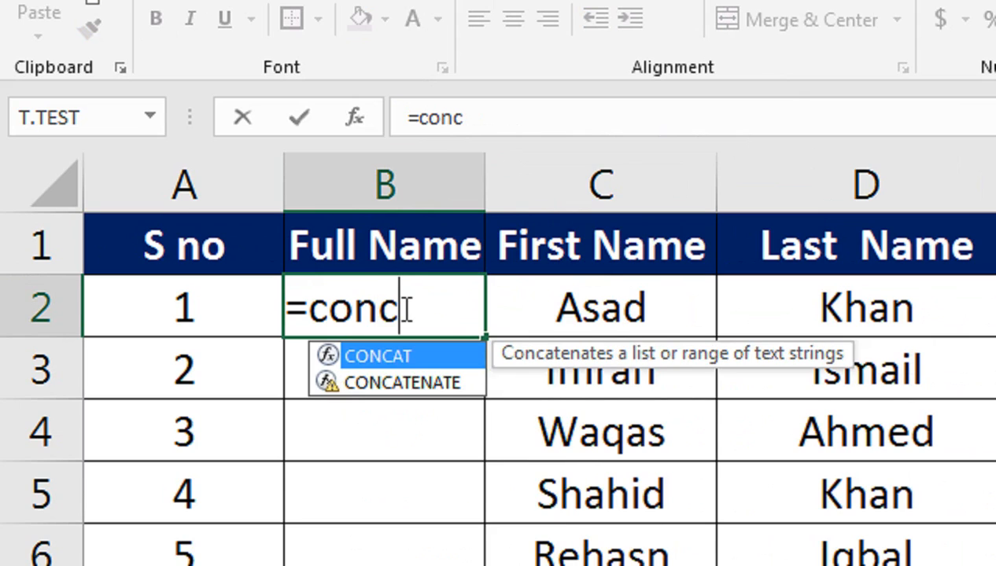
# Enter =CONCATENATE(C2," ",D2) in B2 to join first and last name with a space.
pyautogui.press('Down')
pyautogui.press('Tab')
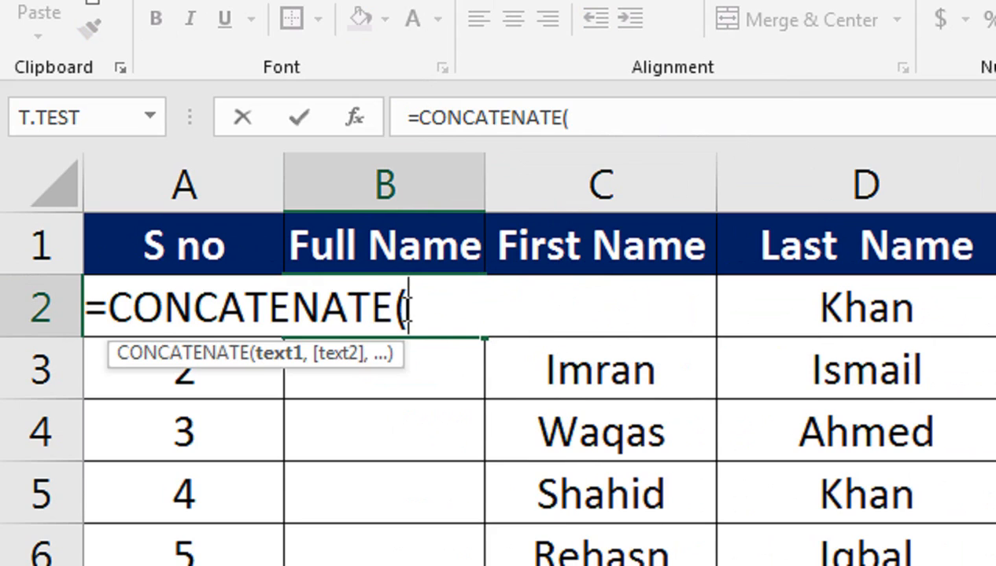
pyautogui.press('Right')
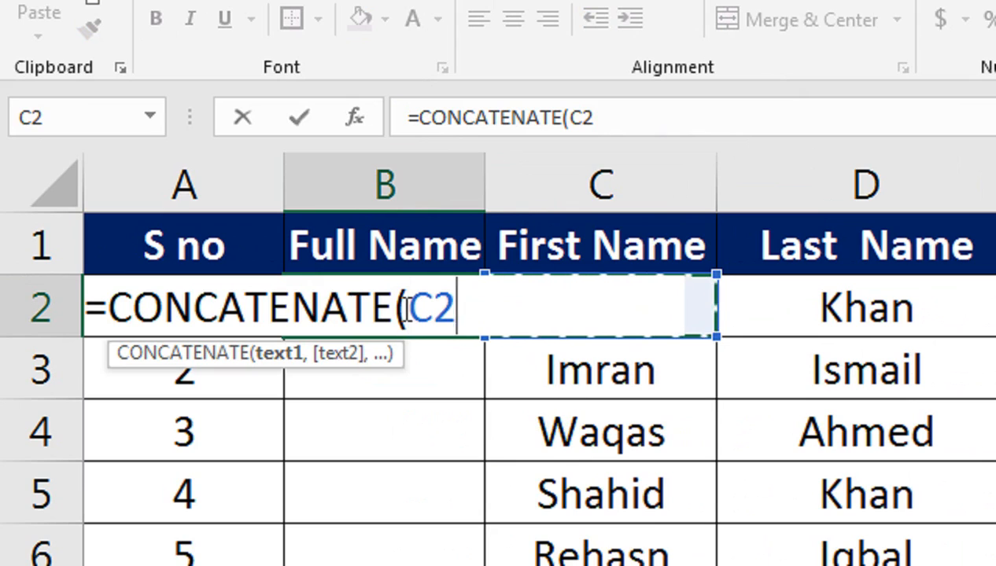
pyautogui.write('," "')
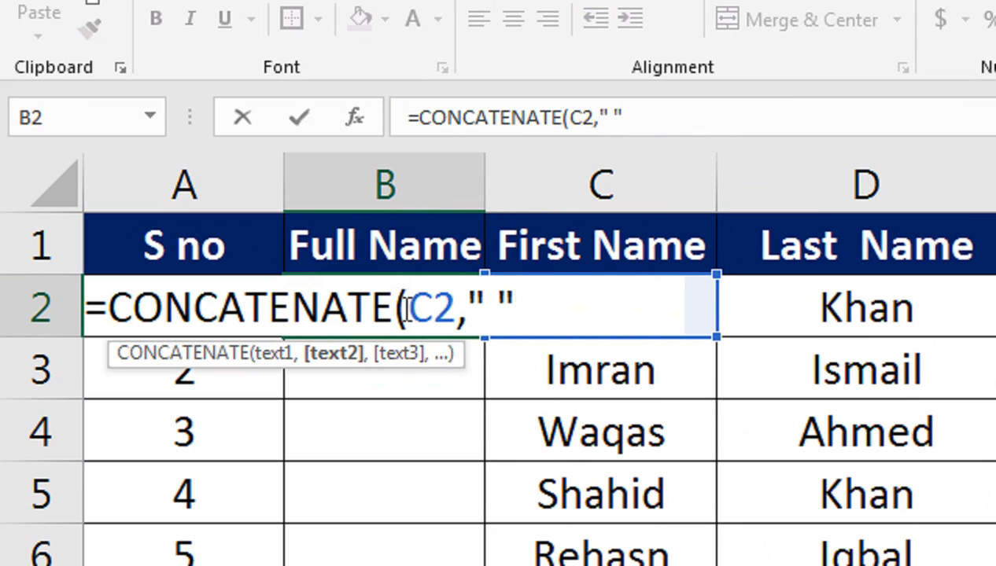
pyautogui.write(',m')
pyautogui.press('BackSpace')
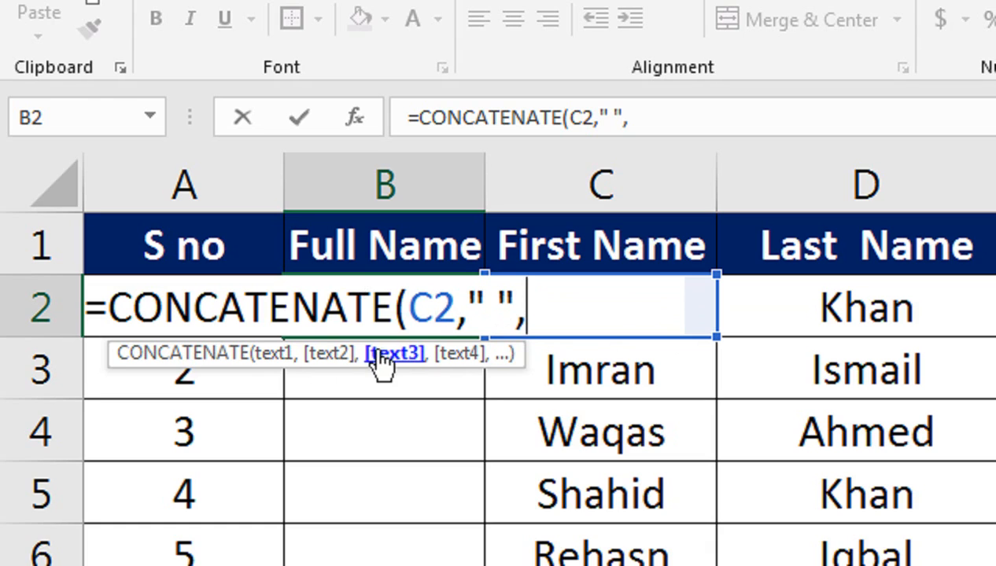
pyautogui.click(798, 309)
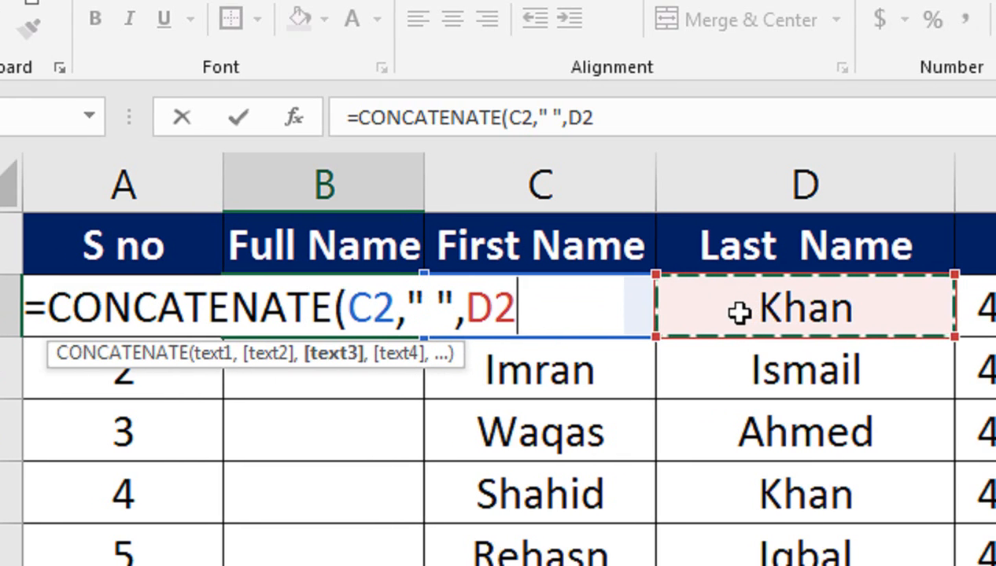
pyautogui.write(')')
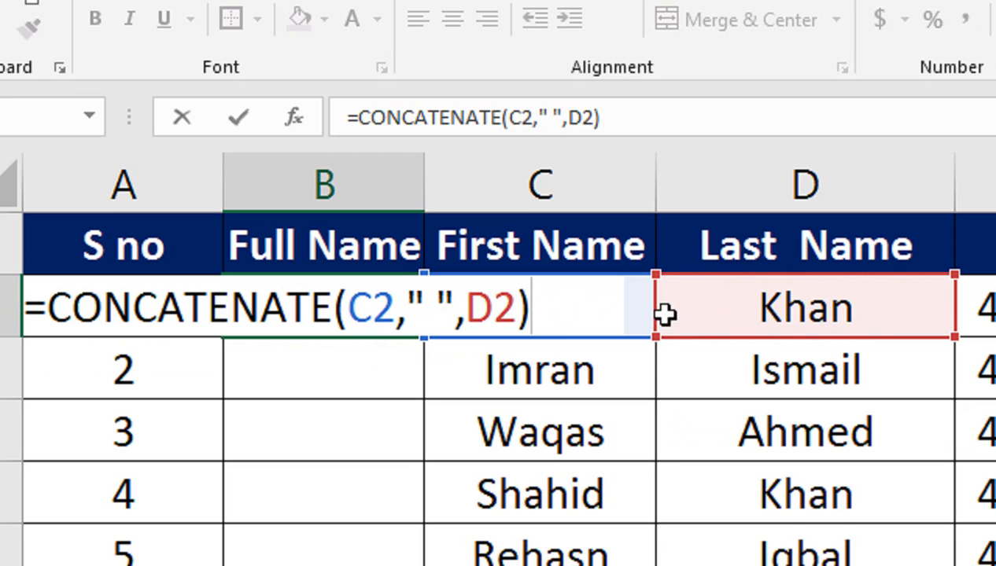
pyautogui.press('Return')
pyautogui.press('Return')
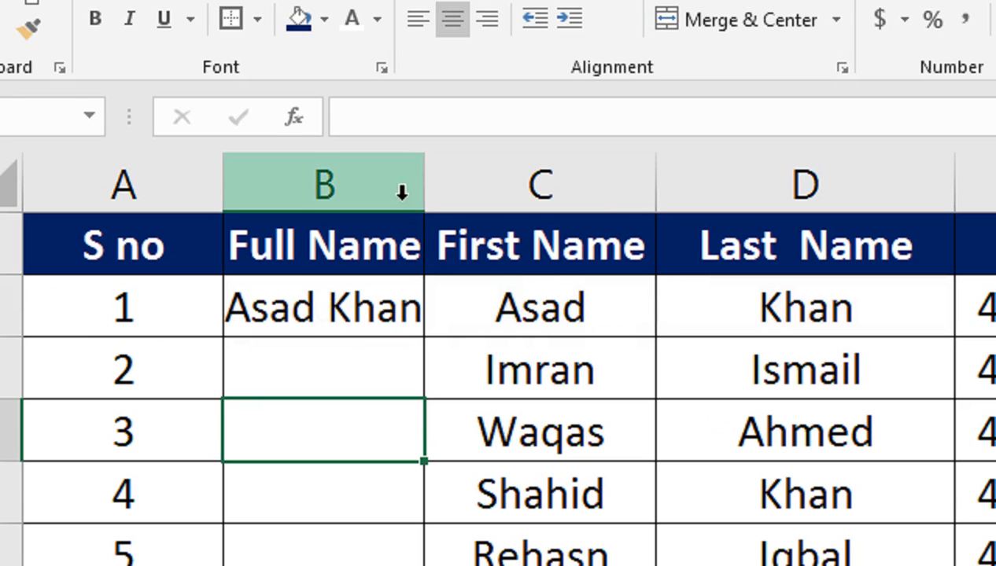
pyautogui.doubleClick(423, 182)
# Fill the B2 full-name formula down to B9 and autofit column B.
pyautogui.click(422, 311)
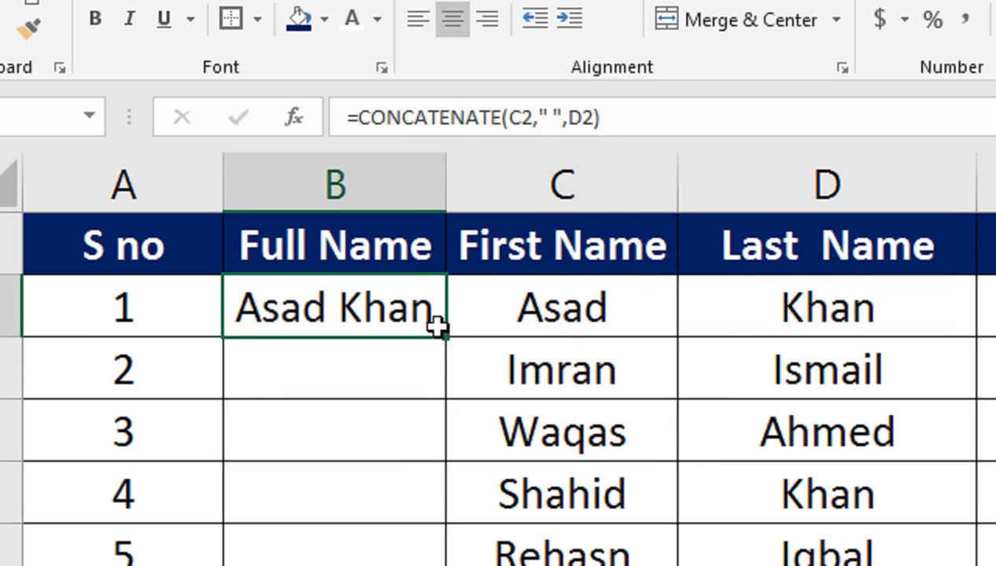
pyautogui.moveTo(444, 336); pyautogui.dragTo(403, 422)
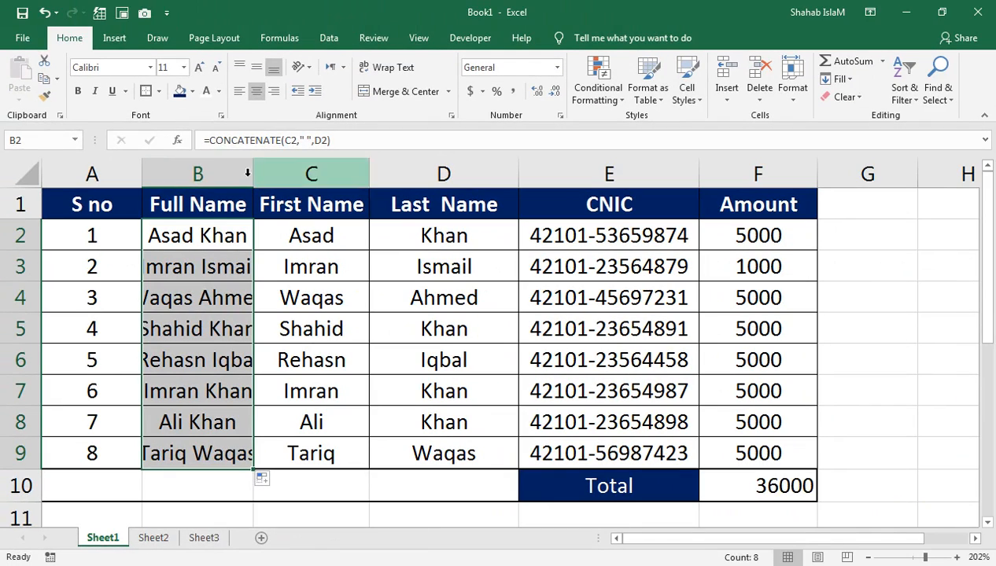
pyautogui.click(245, 173)
pyautogui.doubleClick(253, 173)
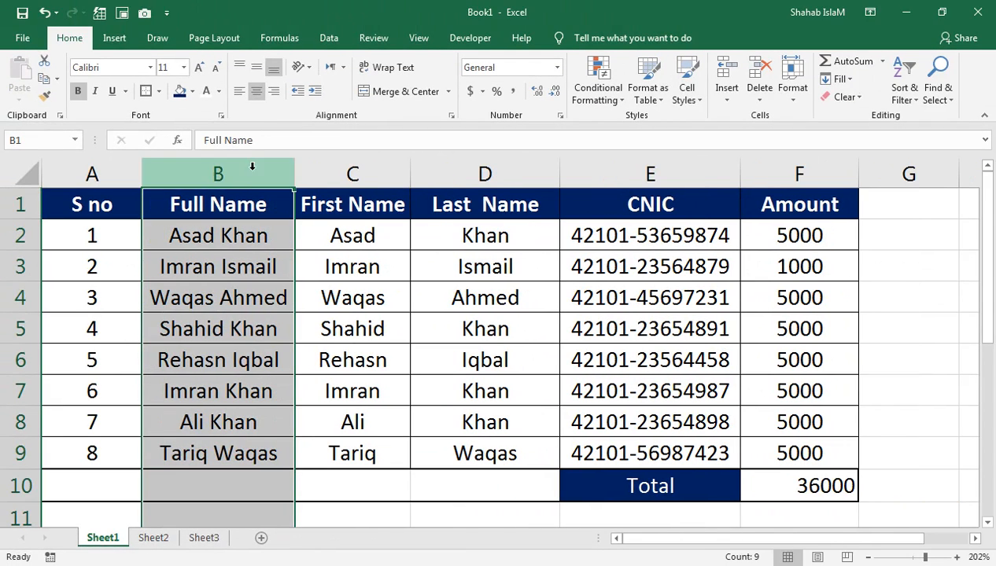
# Left-align the full names in B2:B9.
pyautogui.click(235, 245)
pyautogui.moveTo(226, 240); pyautogui.dragTo(218, 456)
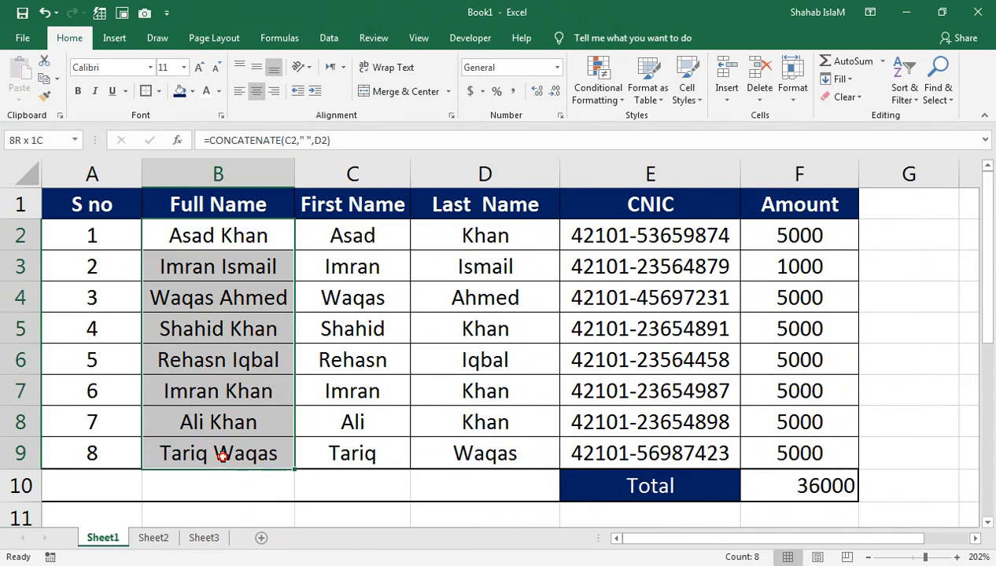
pyautogui.click(240, 91)
pyautogui.moveTo(321, 241); pyautogui.dragTo(485, 455)
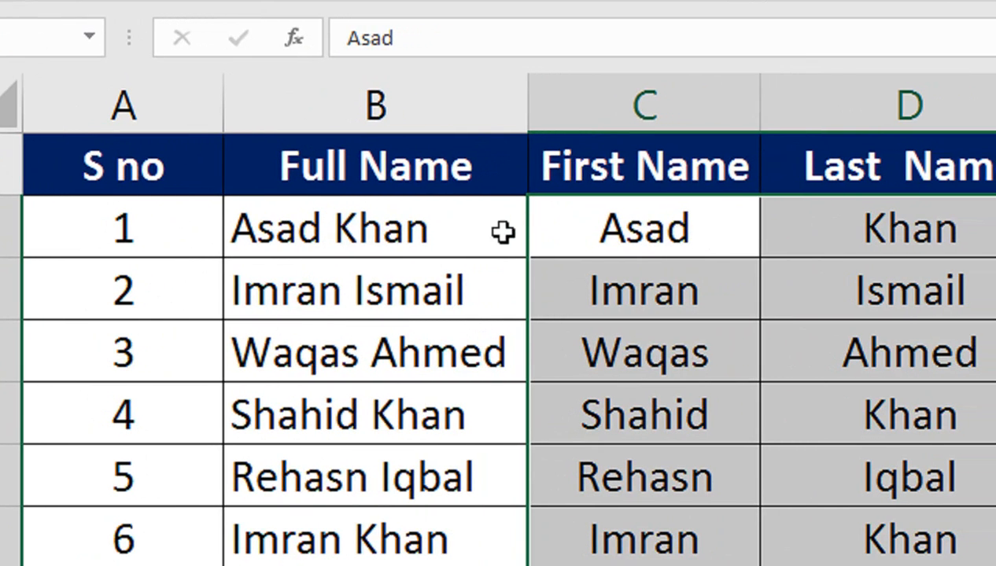
pyautogui.hotkey('ctrl', 'z')
pyautogui.hotkey('ctrl', 'z')
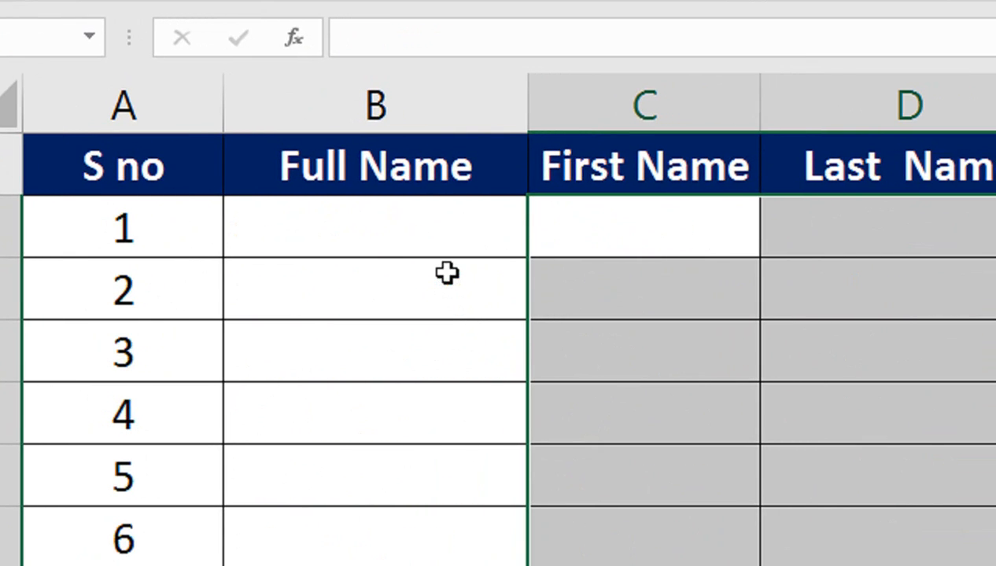
pyautogui.hotkey('ctrl', 'y')
pyautogui.hotkey('ctrl', 'y')
pyautogui.click(441, 228)
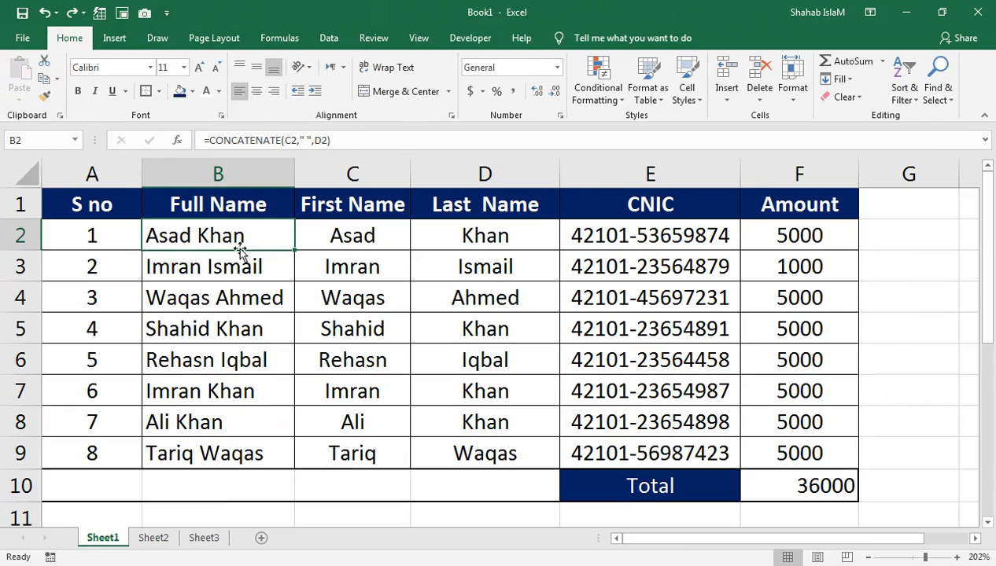
pyautogui.moveTo(420, 347); pyautogui.dragTo(386, 565)
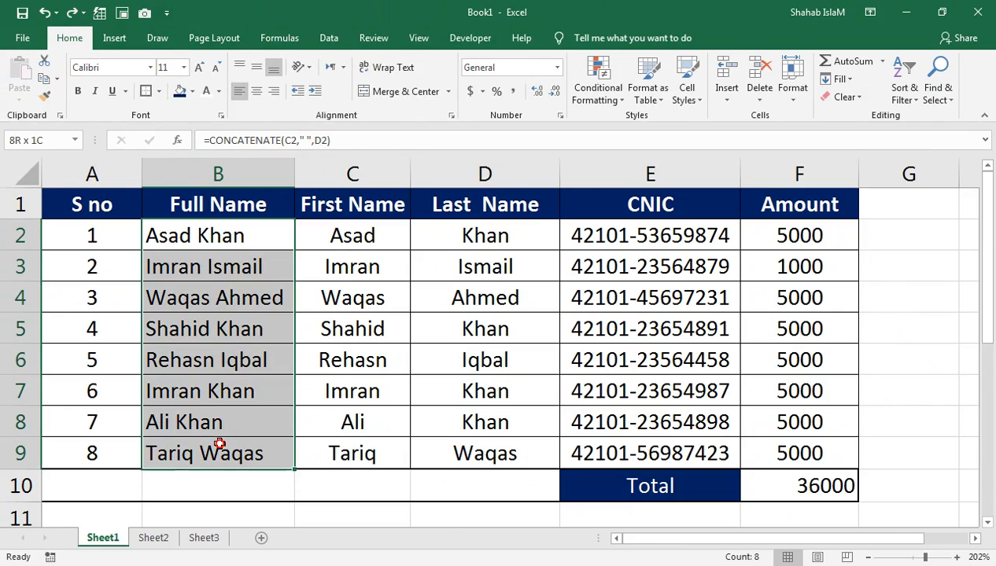
# Copy B2:B9 and paste it back as plain values.
pyautogui.click(57, 81)
pyautogui.click(59, 95)
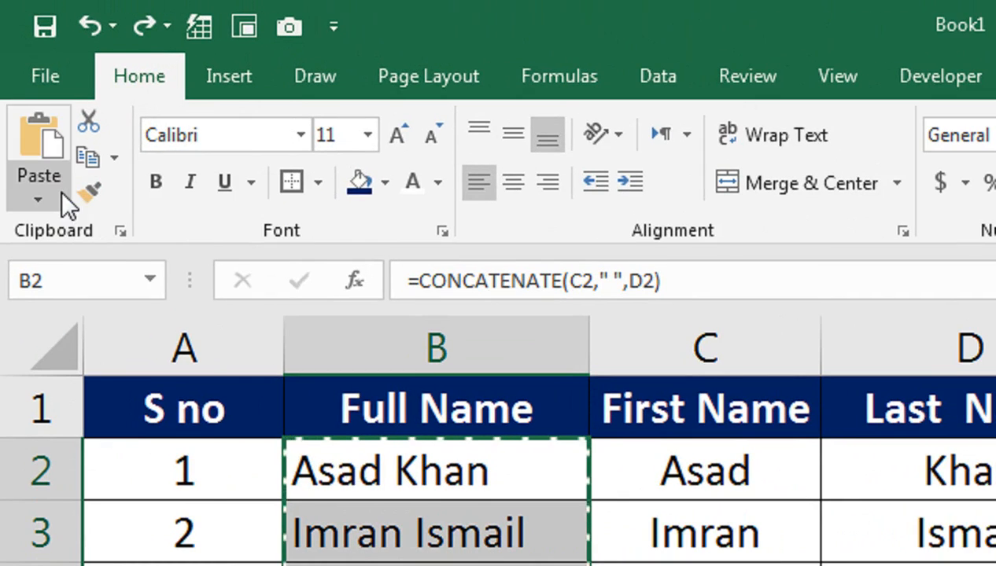
pyautogui.click(19, 99)
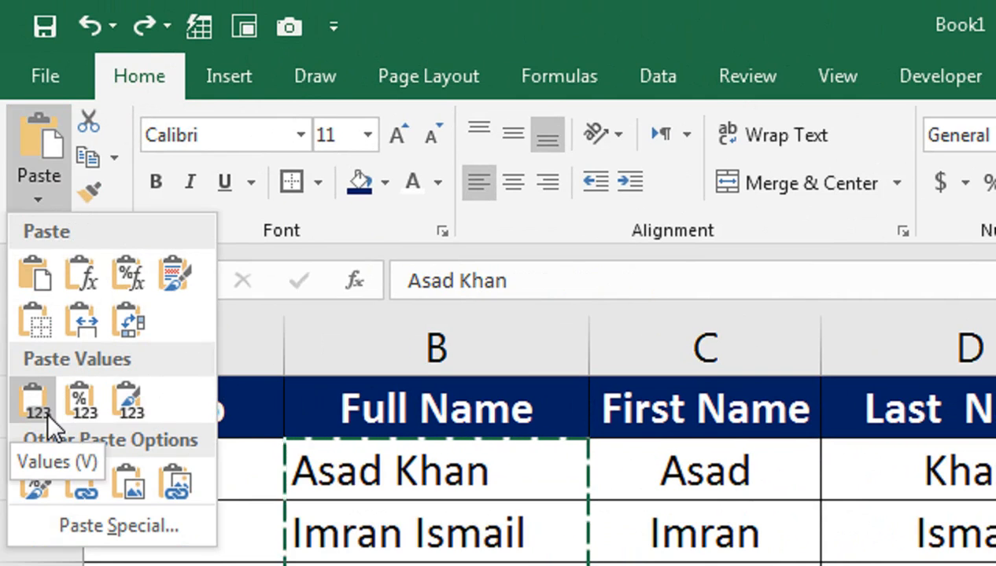
pyautogui.click(46, 410)
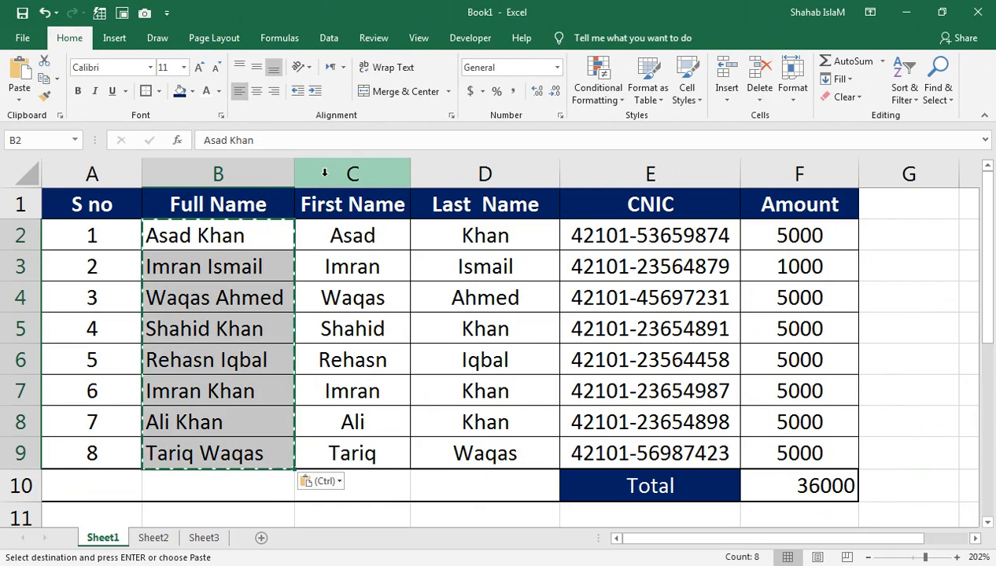
# Delete the First Name and Last Name columns and widen the Full Name column.
pyautogui.click(749, 337)
pyautogui.moveTo(374, 170); pyautogui.dragTo(445, 173)
pyautogui.rightClick(444, 173)
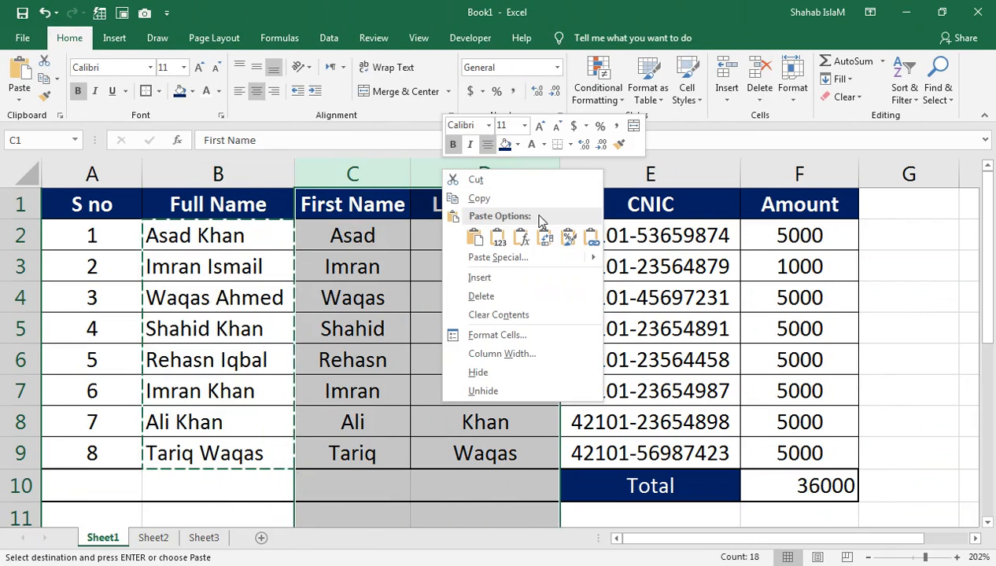
pyautogui.click(525, 296)
pyautogui.click(203, 261)
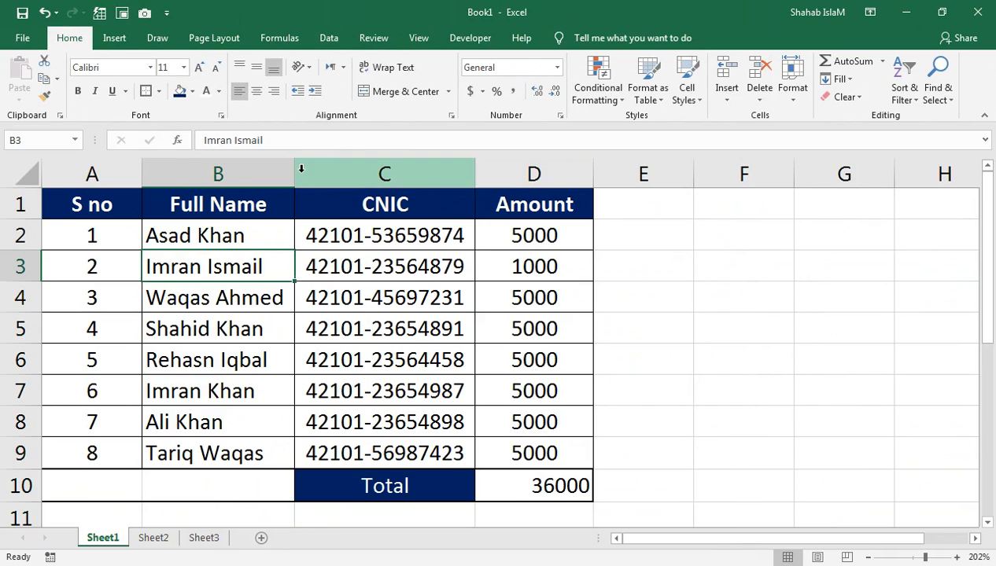
pyautogui.moveTo(293, 172); pyautogui.dragTo(335, 171)
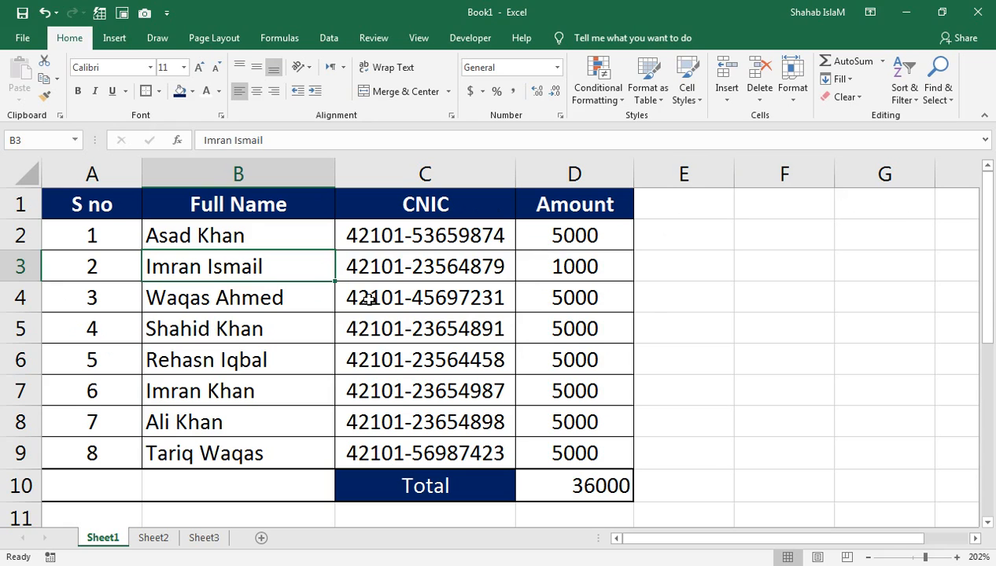
pyautogui.click(120, 216)
pyautogui.click(904, 100)
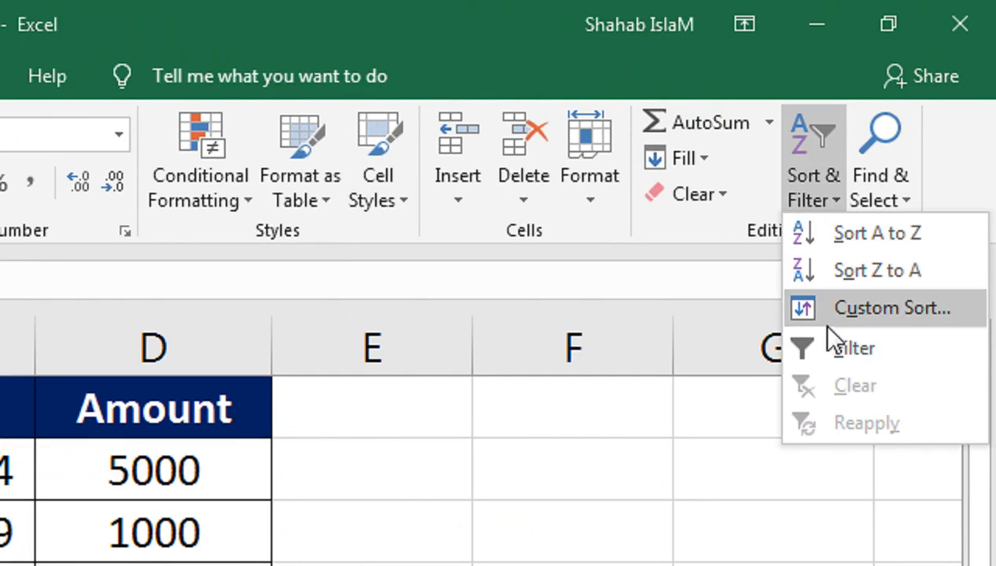
pyautogui.click(833, 348)
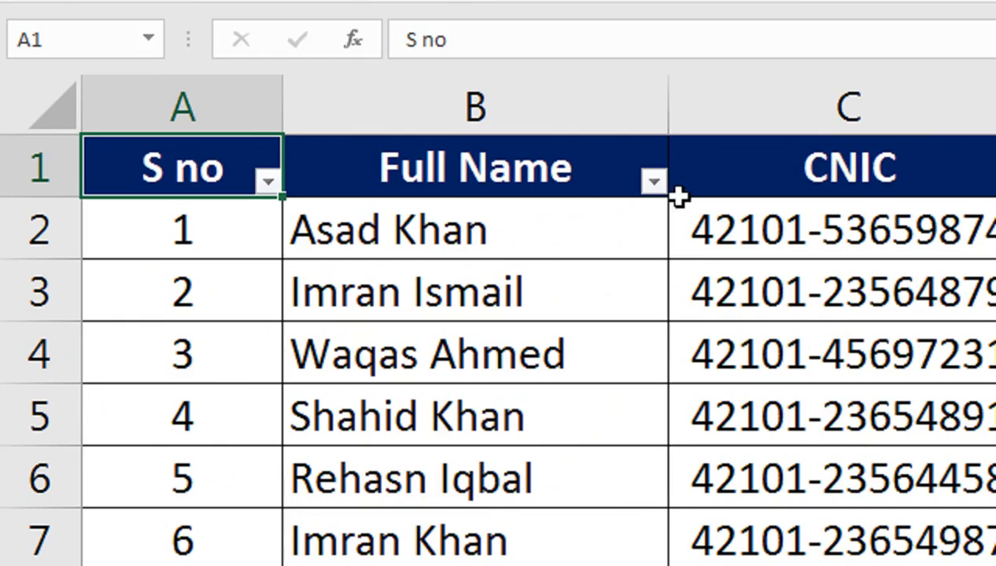
pyautogui.click(263, 194)
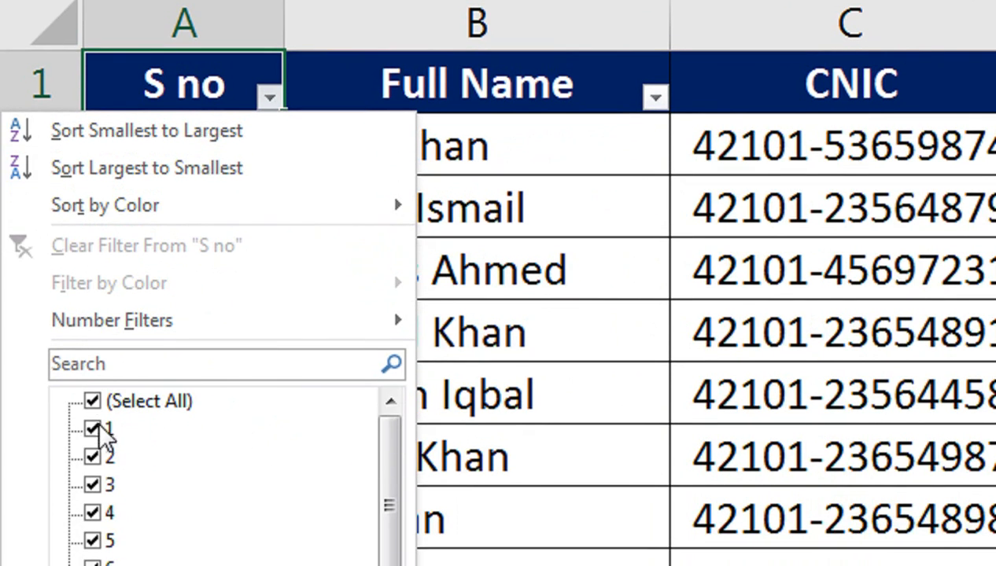
pyautogui.click(92, 484)
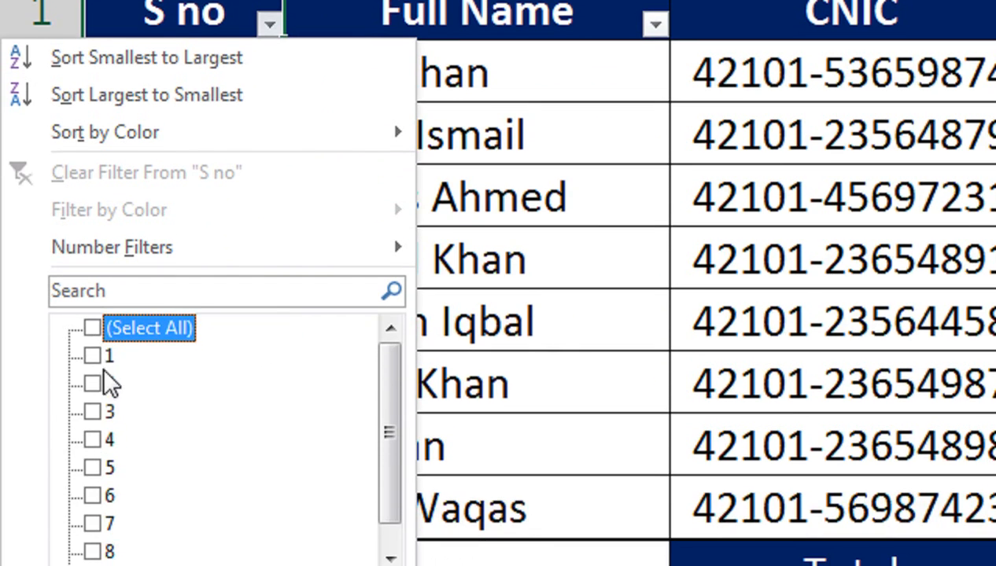
pyautogui.click(93, 428)
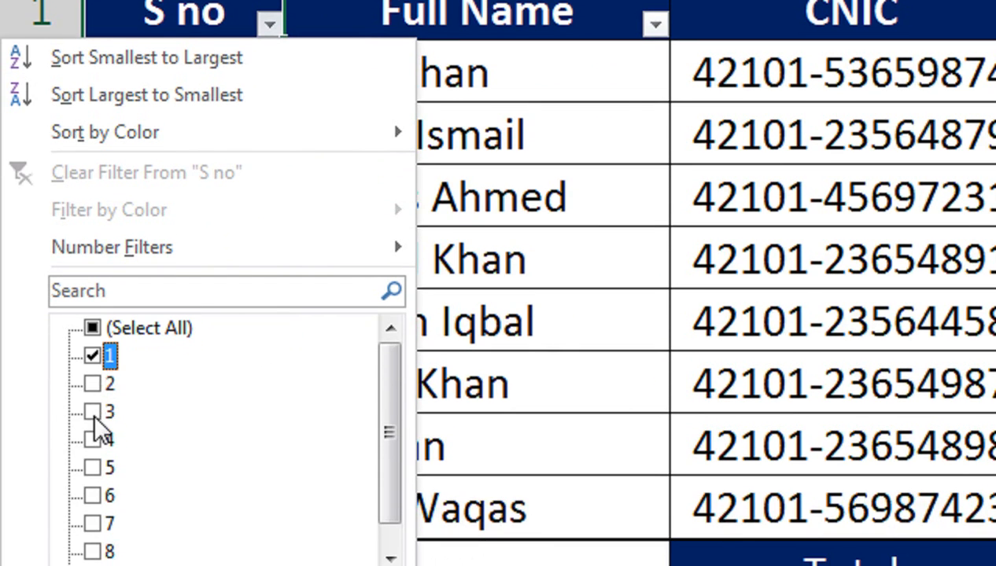
pyautogui.click(93, 412)
pyautogui.click(92, 495)
pyautogui.click(88, 504)
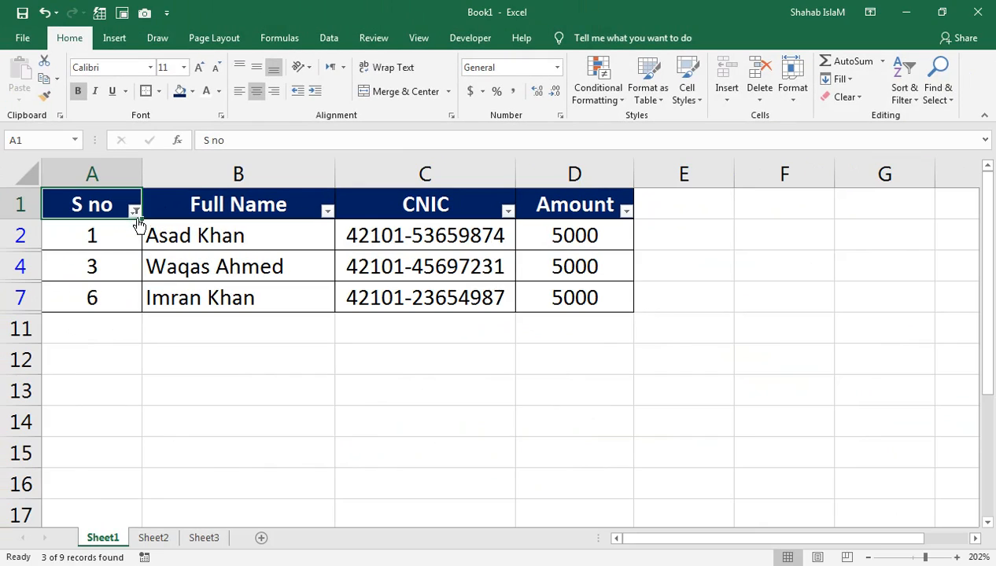
pyautogui.click(136, 211)
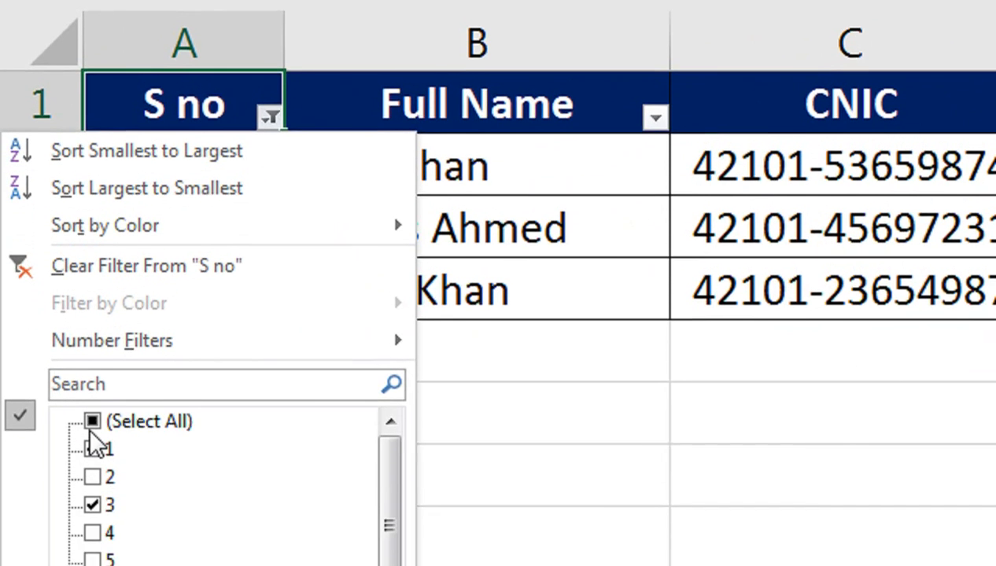
pyautogui.click(90, 565)
pyautogui.click(174, 565)
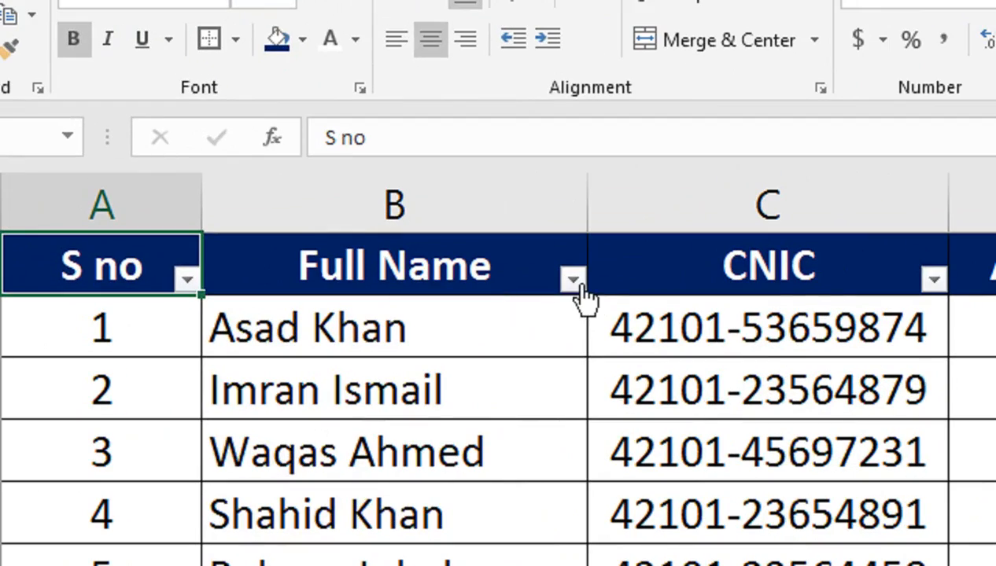
pyautogui.click(328, 210)
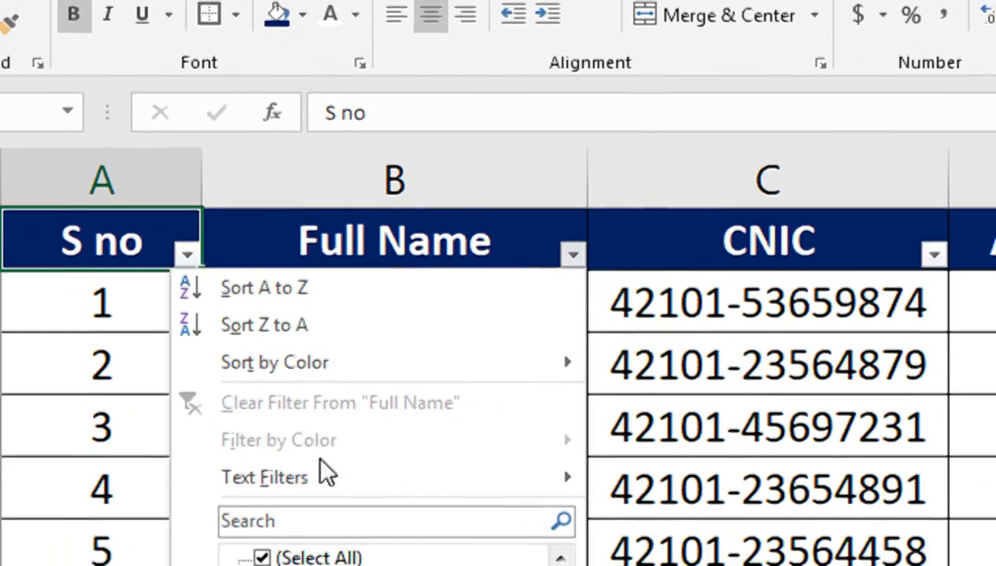
pyautogui.click(264, 446)
pyautogui.click(262, 472)
pyautogui.click(262, 555)
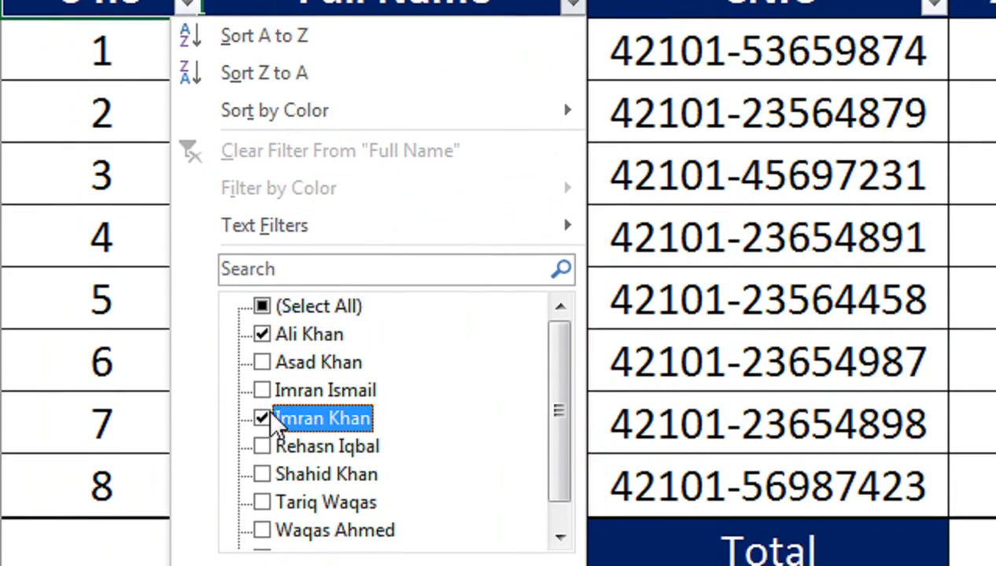
pyautogui.click(262, 474)
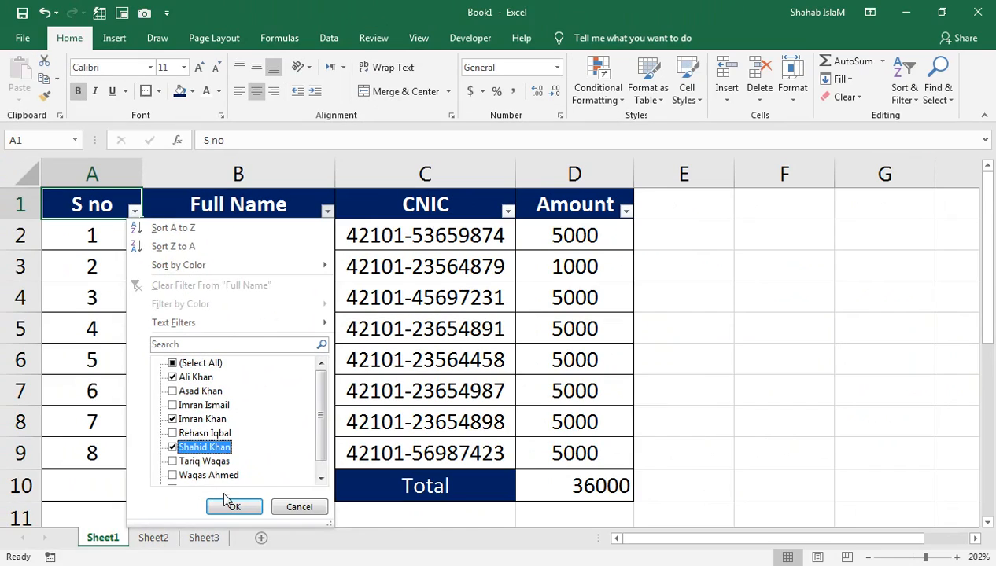
pyautogui.click(231, 507)
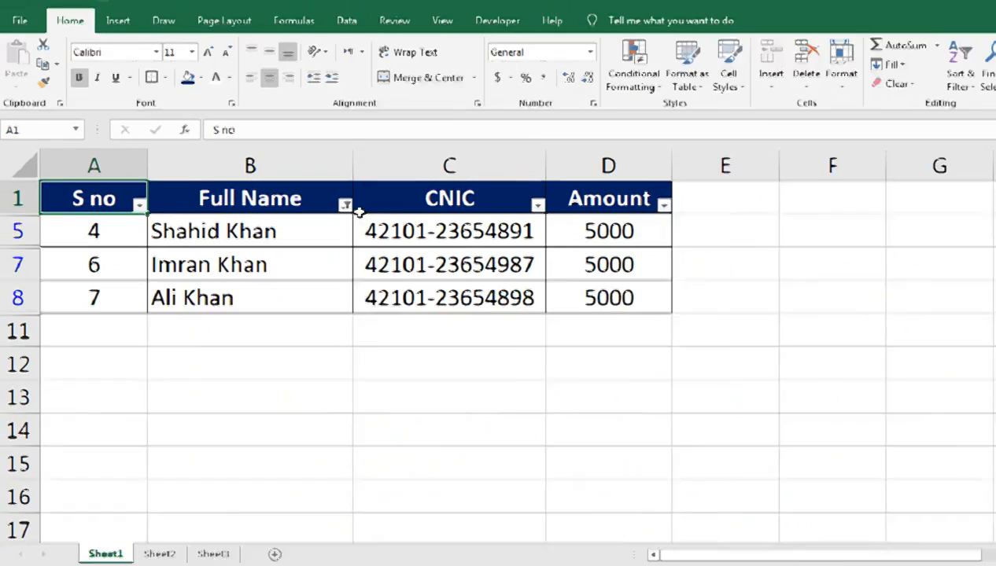
pyautogui.click(346, 205)
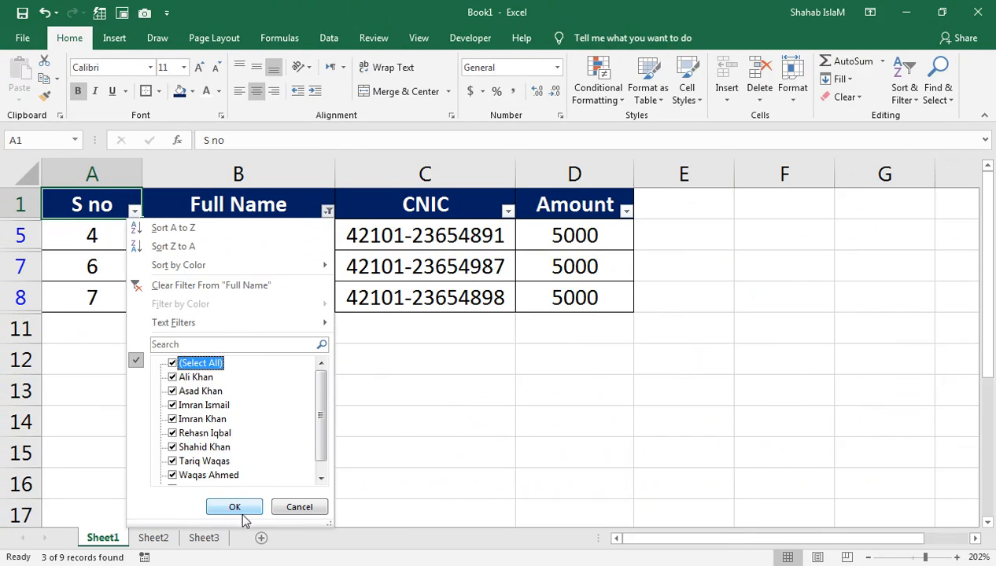
pyautogui.click(234, 507)
pyautogui.click(304, 296)
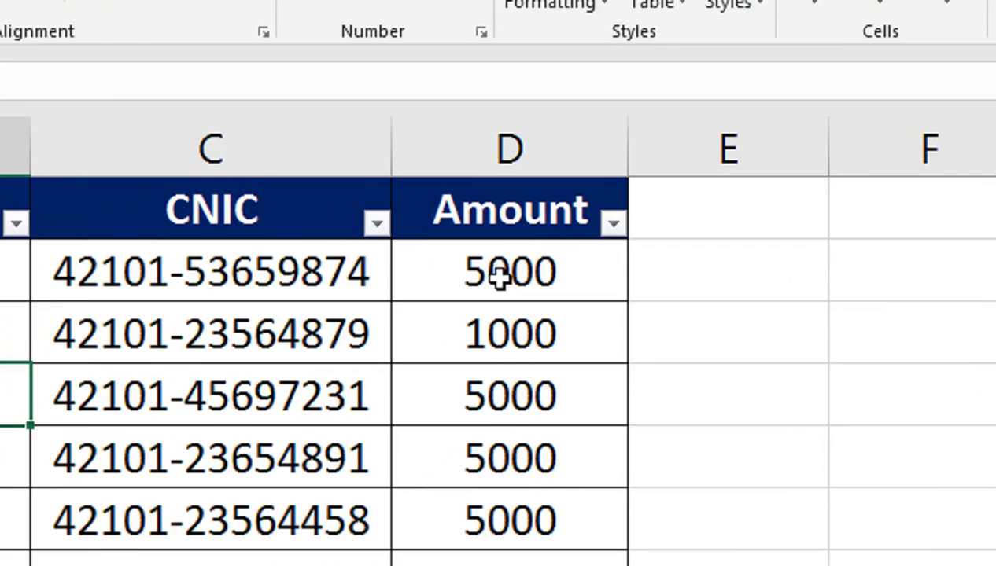
# Apply Red To Black icon circles and Comma Style to Amount cells D2:D9, then autofit column D.
pyautogui.moveTo(569, 238); pyautogui.dragTo(569, 455)
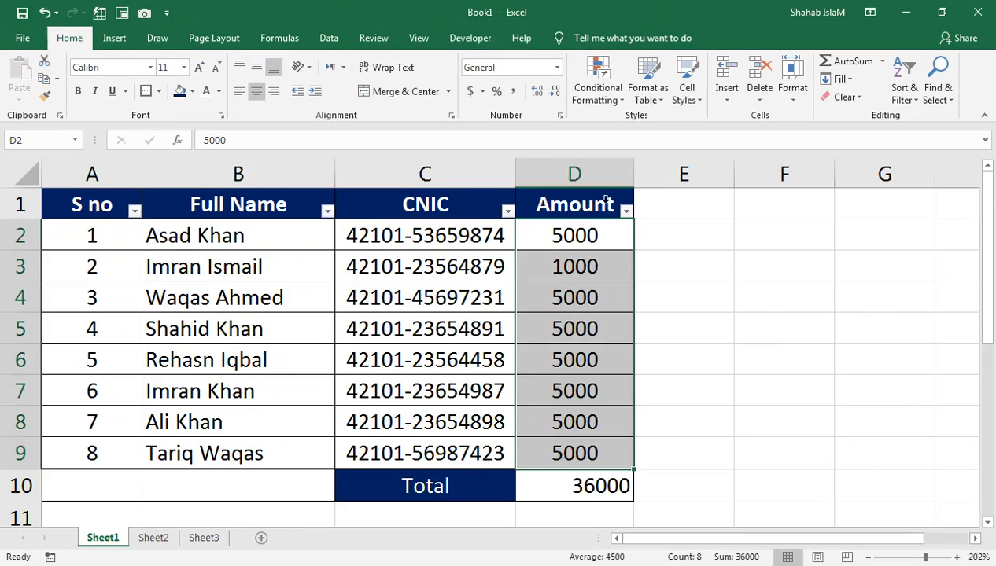
pyautogui.click(600, 88)
pyautogui.moveTo(647, 196)
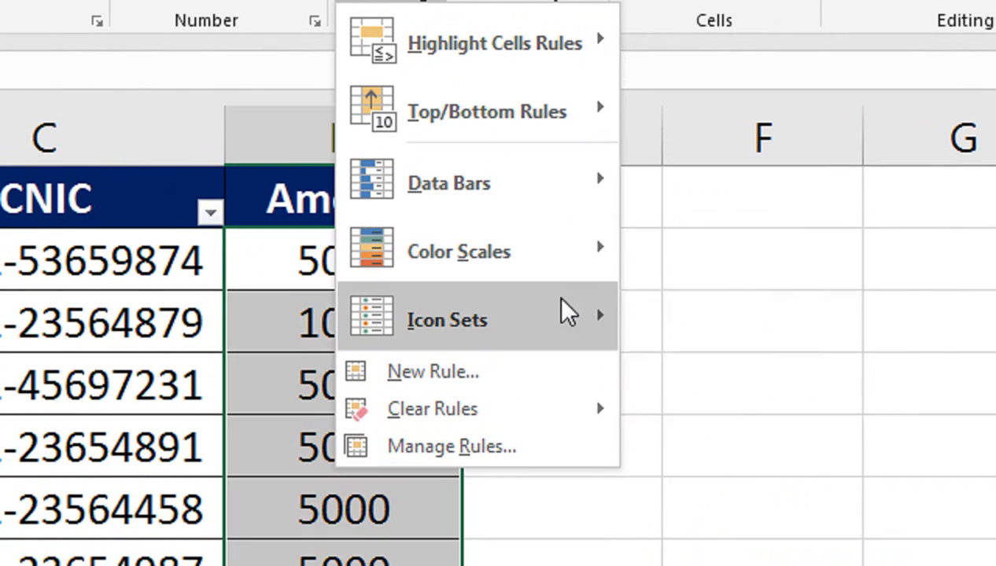
pyautogui.moveTo(568, 313)
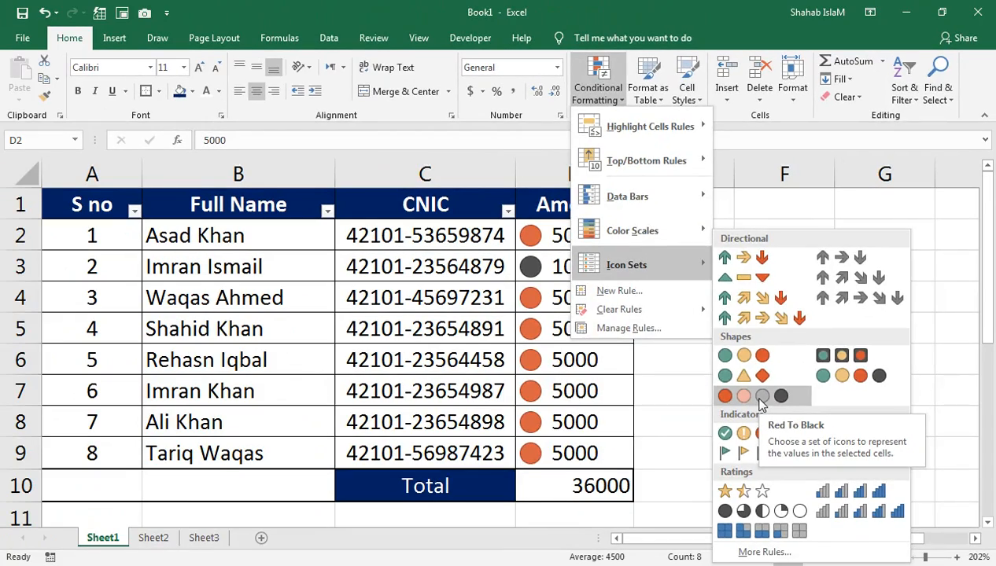
pyautogui.click(760, 398)
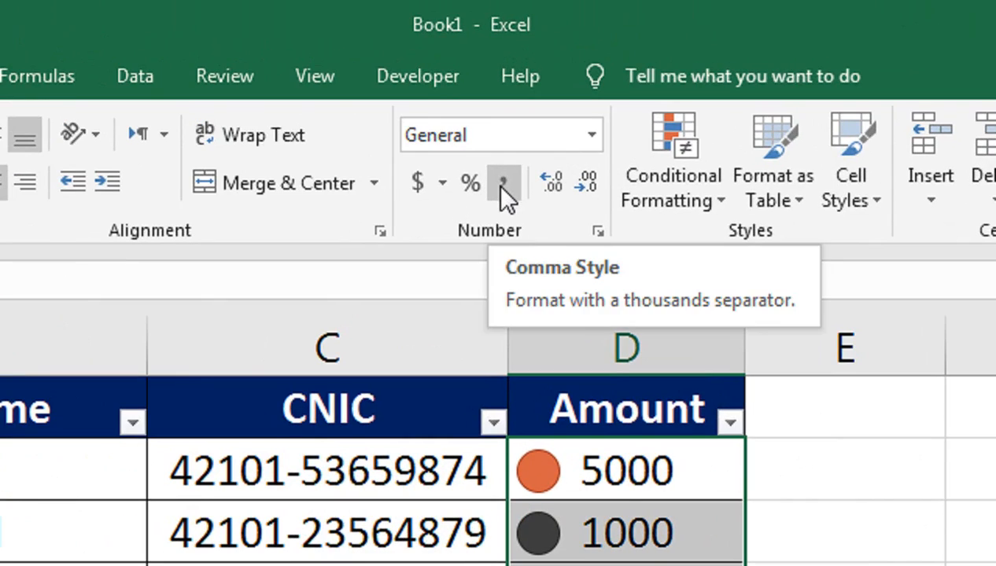
pyautogui.click(501, 186)
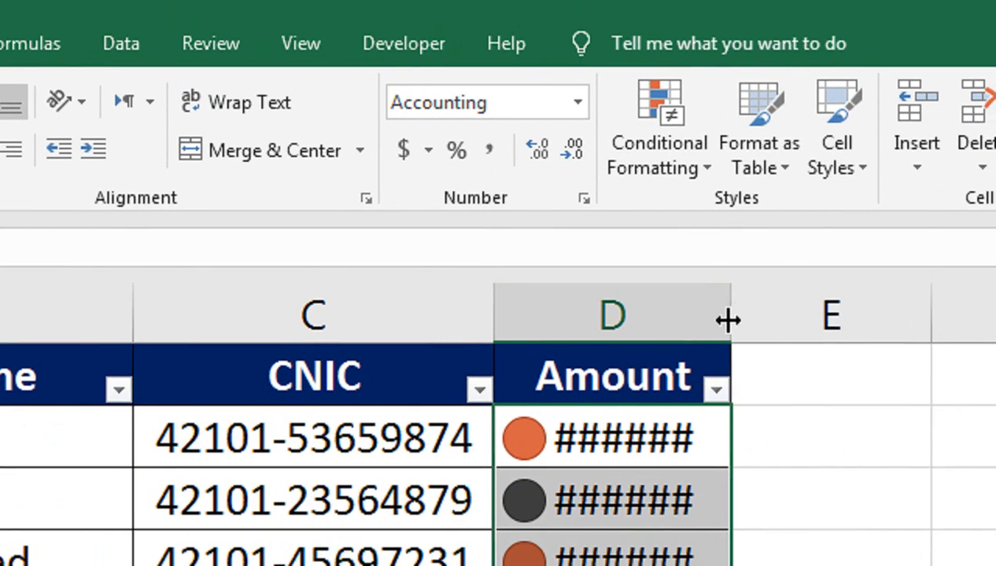
pyautogui.doubleClick(730, 323)
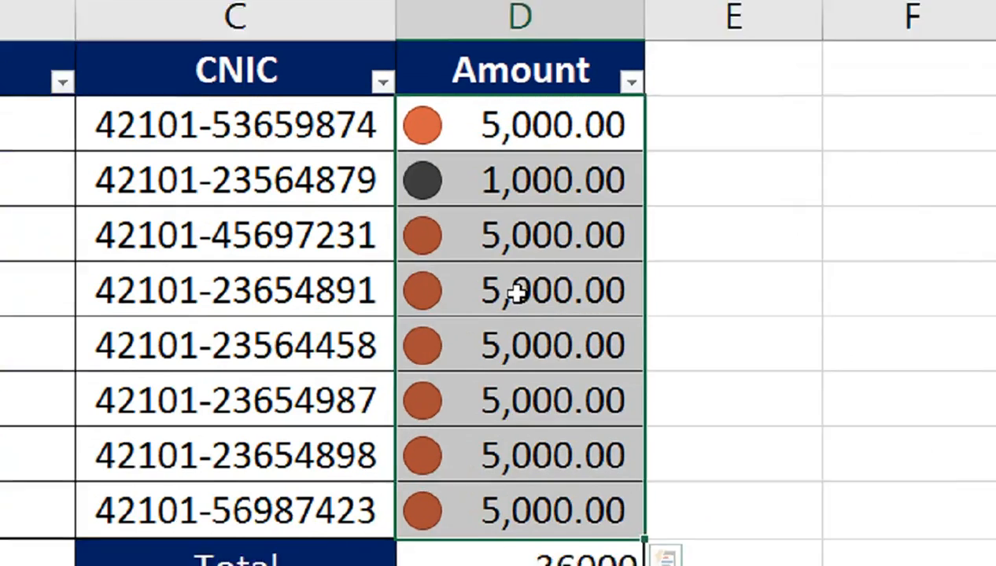
pyautogui.click(581, 329)
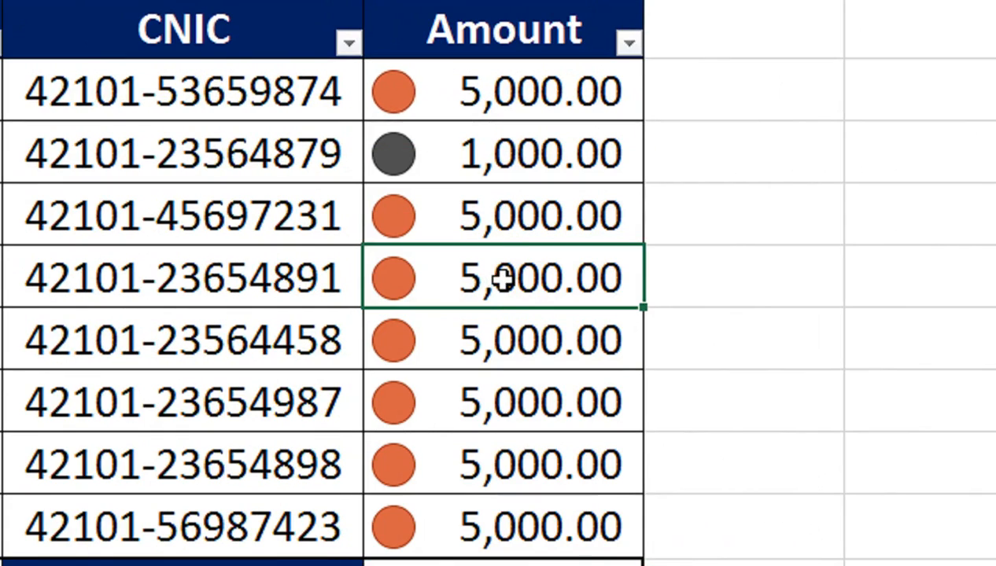
pyautogui.write('0')
pyautogui.press('Return')
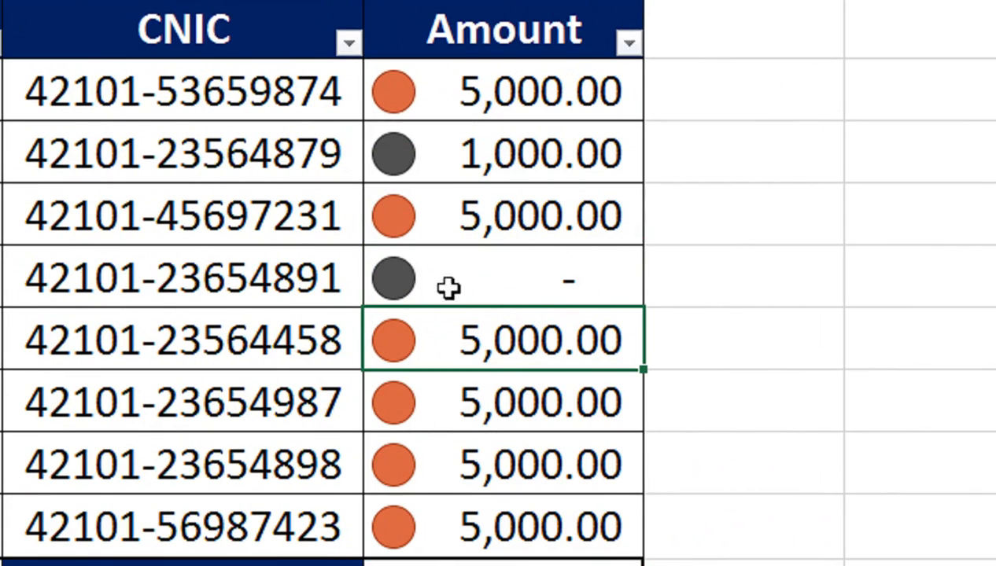
pyautogui.click(478, 464)
pyautogui.write('0')
pyautogui.press('Return')
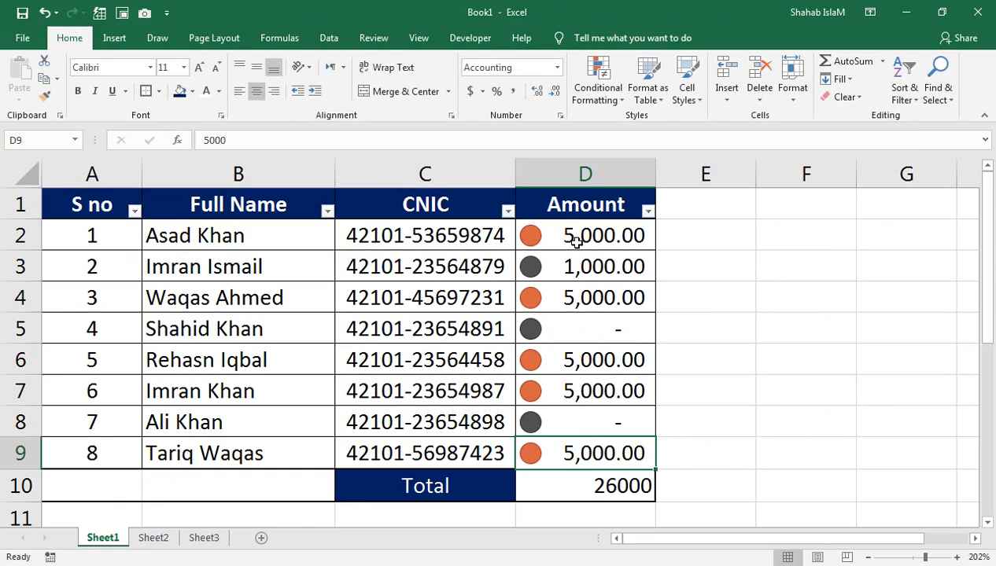
pyautogui.click(576, 242)
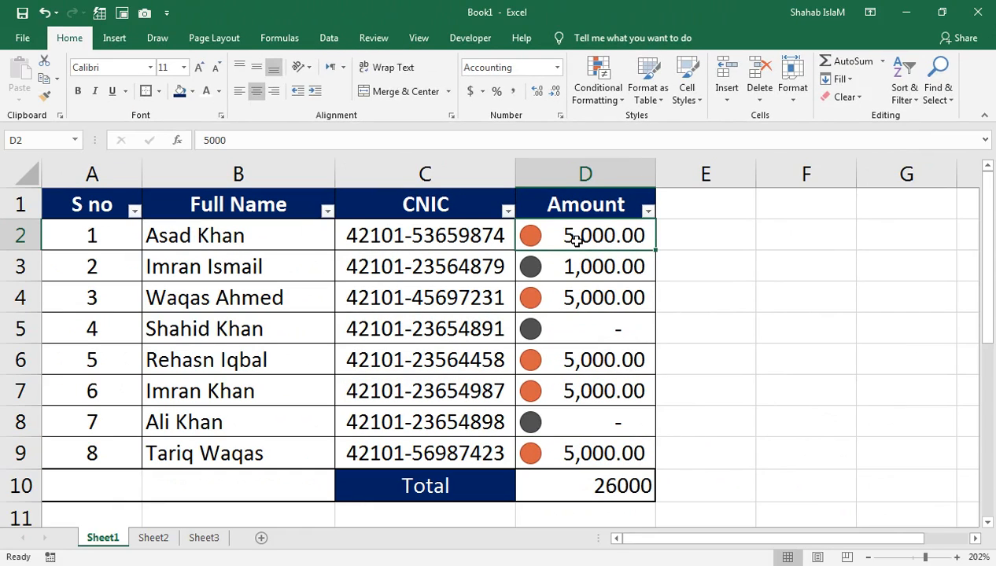
pyautogui.press('Down')
pyautogui.press('Down')
pyautogui.press('Down')
pyautogui.press('Down')
pyautogui.press('Down')
pyautogui.press('Down')
pyautogui.write('5000')
pyautogui.hotkey('ctrl', 'Return')
pyautogui.press('Up')
pyautogui.press('Up')
pyautogui.press('Up')
pyautogui.write('5000')
pyautogui.hotkey('ctrl', 'Return')
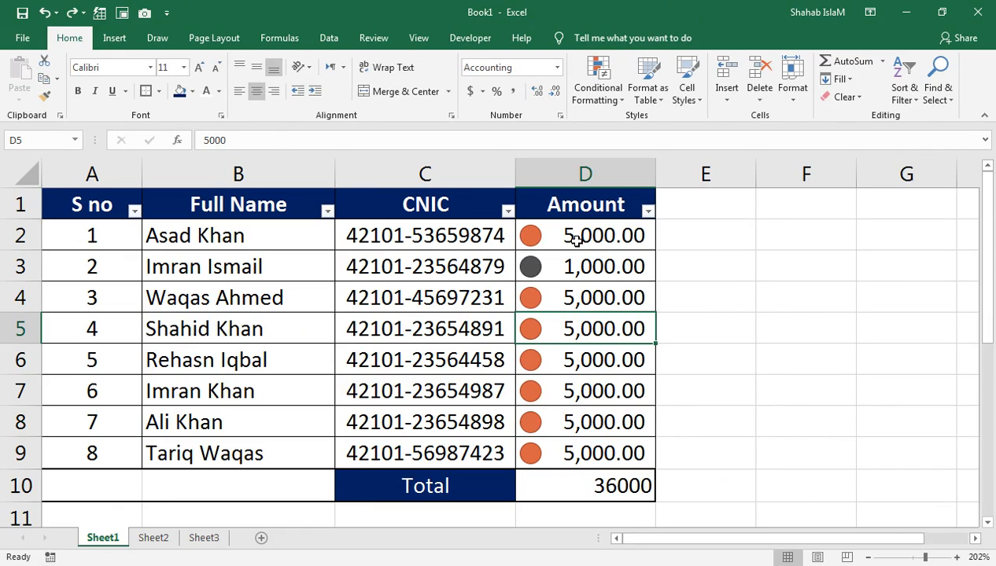
pyautogui.press('Left')
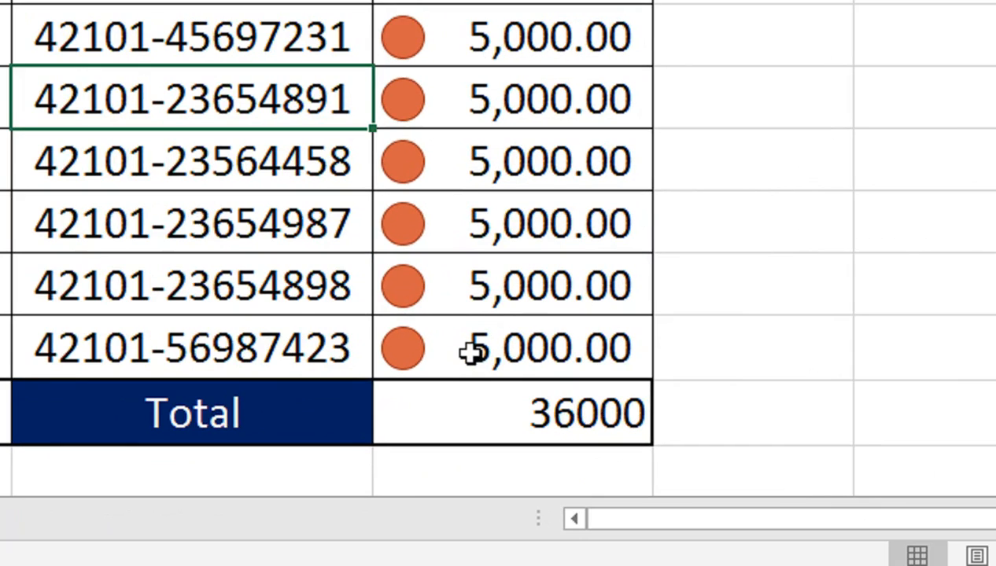
pyautogui.click(495, 407)
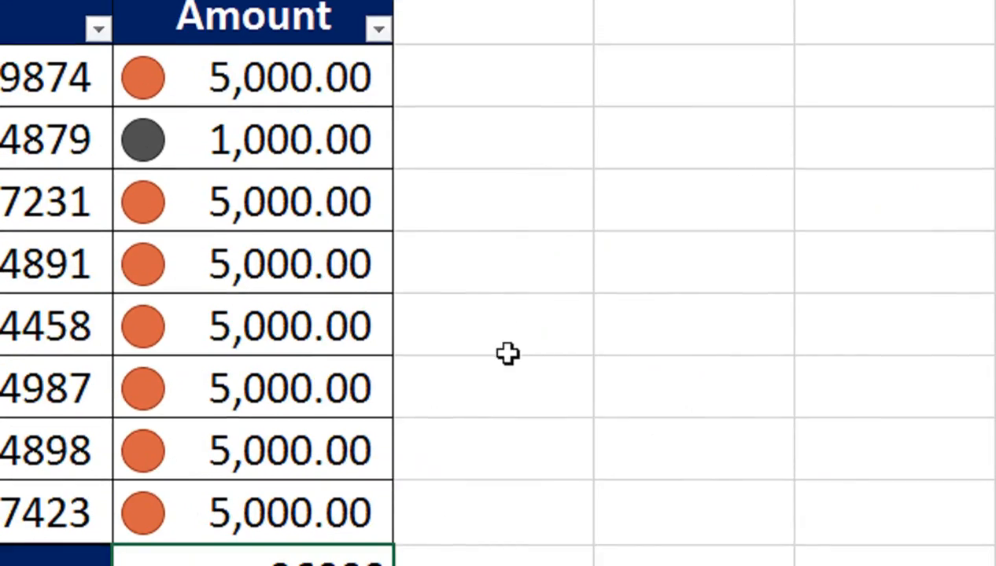
pyautogui.click(506, 329)
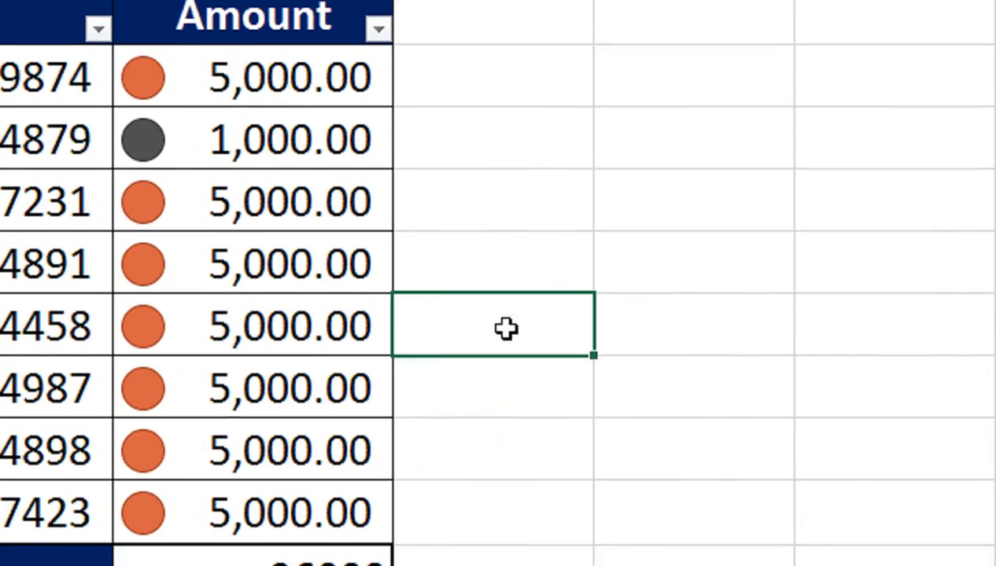
pyautogui.write('=coun')
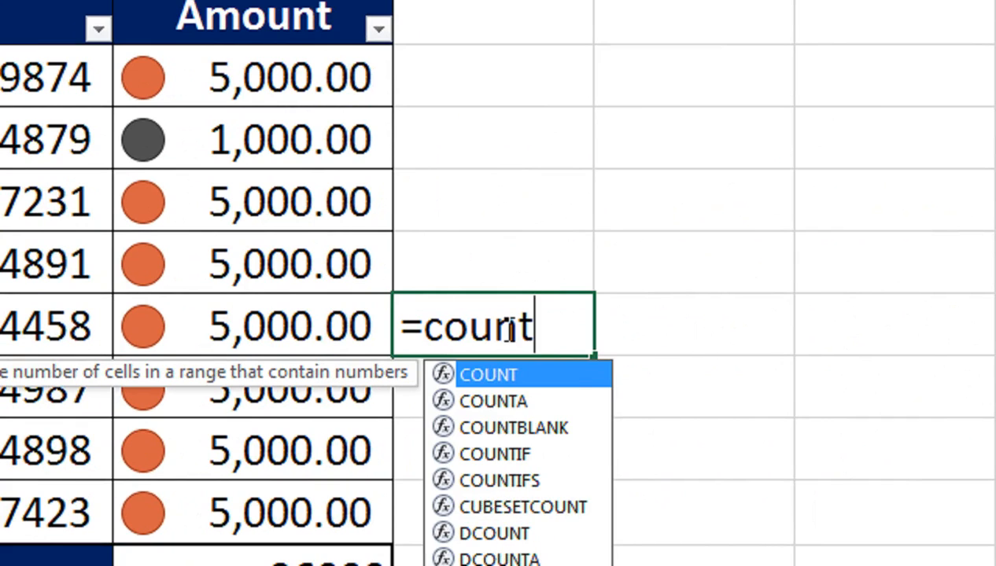
pyautogui.write('t')
pyautogui.press('Tab')
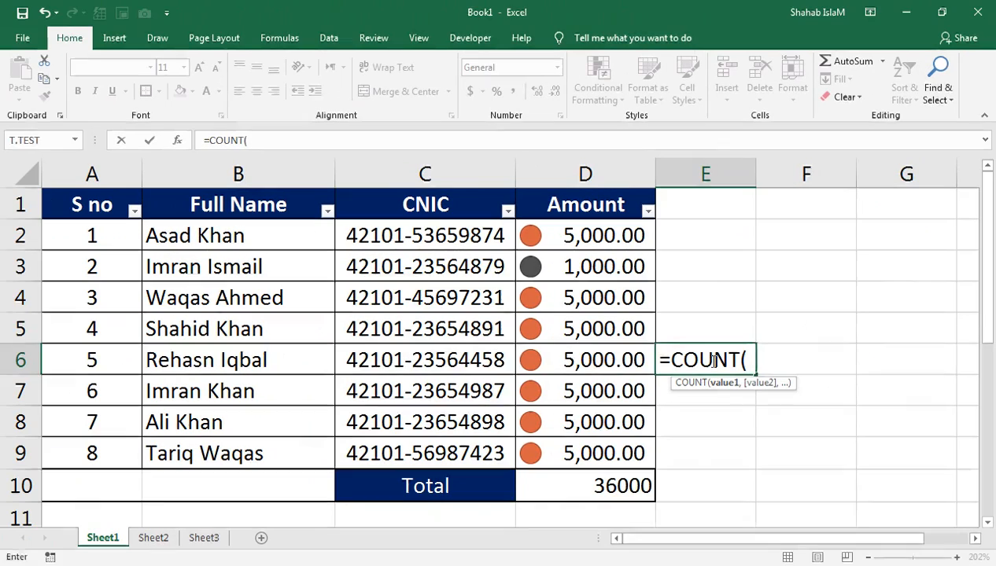
pyautogui.press('Left')
pyautogui.press('Left')
pyautogui.press('Left')
pyautogui.press('Left')
pyautogui.press('Up')
pyautogui.press('Up')
pyautogui.press('Up')
pyautogui.press('Up')
pyautogui.press('Right')
pyautogui.hotkey('shift', 'Down')
pyautogui.hotkey('shift', 'Down')
pyautogui.hotkey('shift', 'Down')
pyautogui.hotkey('shift', 'Down')
pyautogui.hotkey('shift', 'Down')
pyautogui.hotkey('shift', 'Down')
pyautogui.hotkey('shift', 'Down')
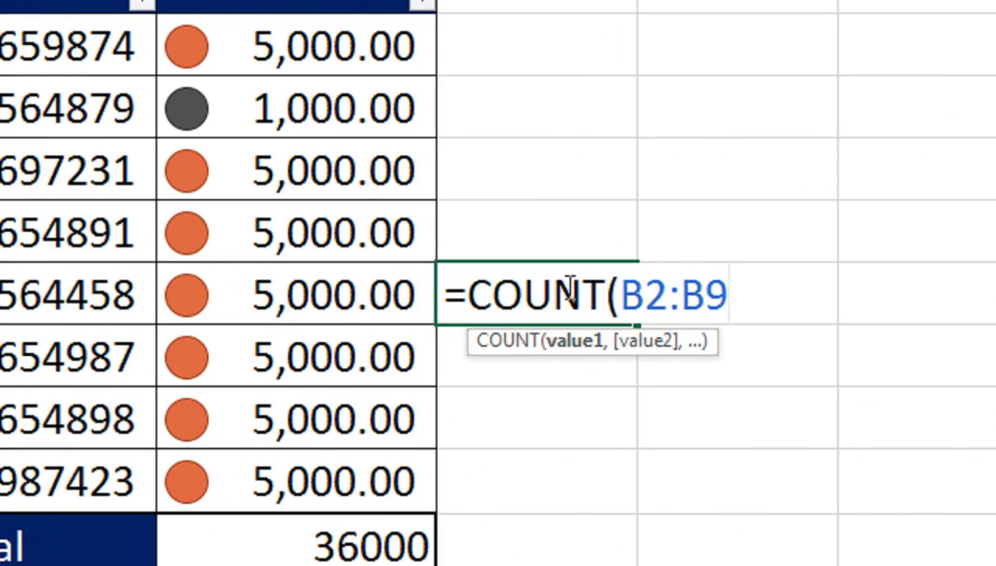
pyautogui.click(606, 297)
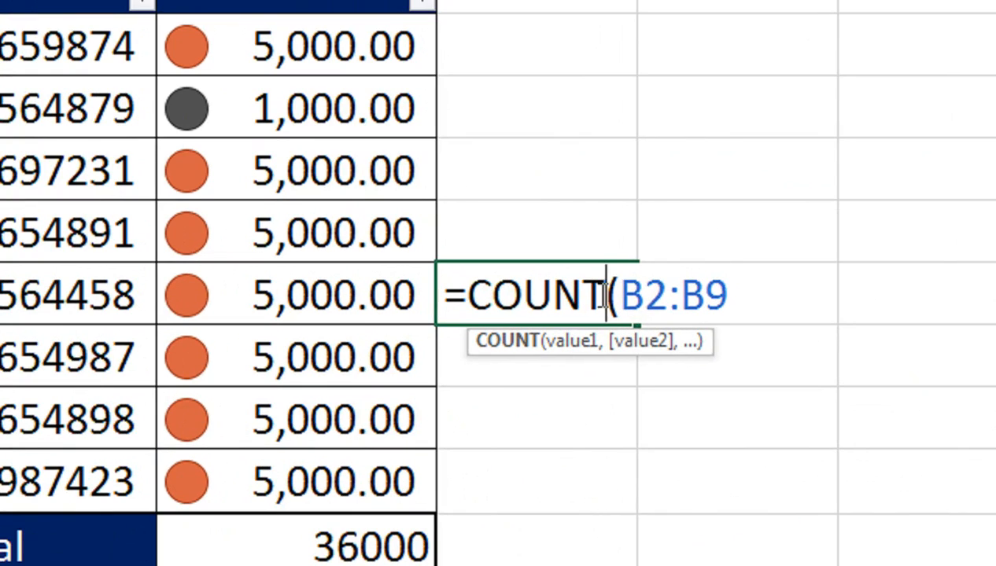
pyautogui.write('a')
pyautogui.press('Return')
pyautogui.click(598, 295)
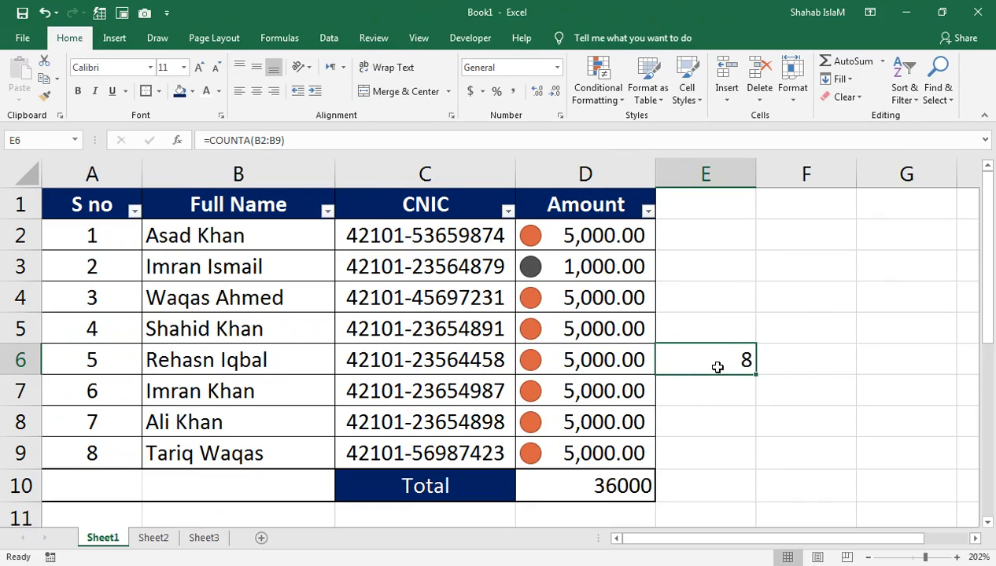
pyautogui.press('Delete')
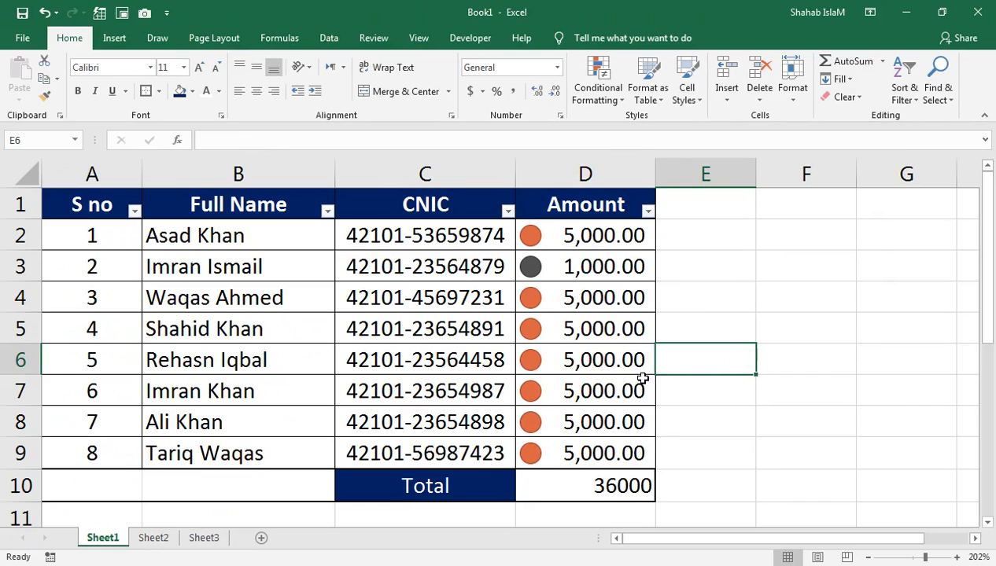
pyautogui.moveTo(189, 235); pyautogui.dragTo(207, 454)
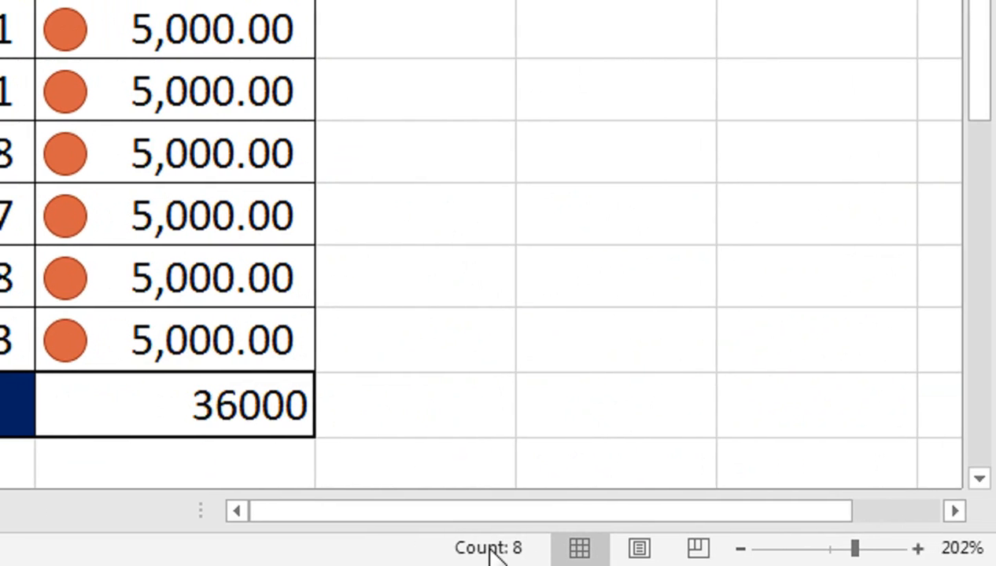
pyautogui.hotkey('ctrl', 'c')
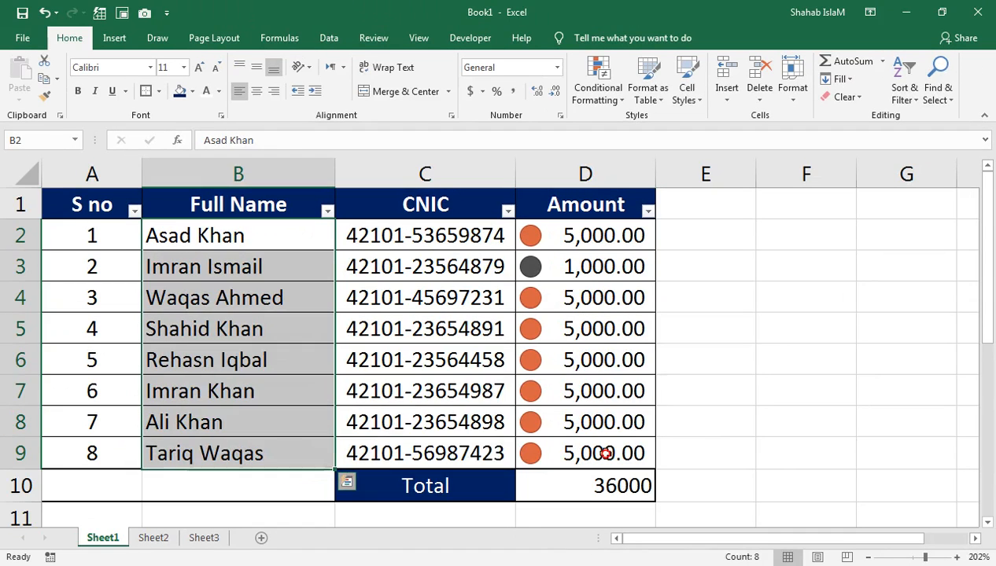
pyautogui.moveTo(600, 451); pyautogui.dragTo(582, 244)
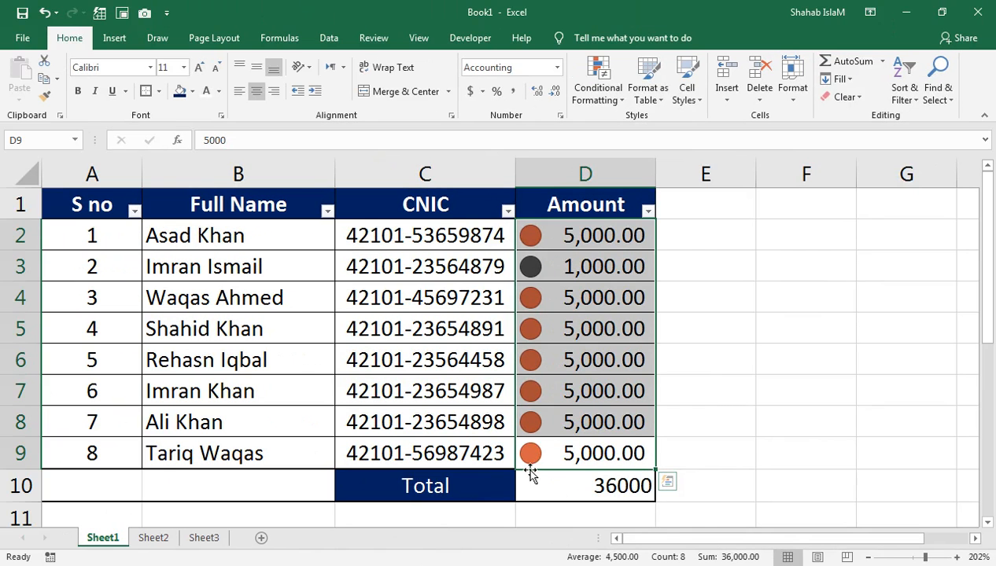
# Reselect the Amount values D2:D9 and preview Quick Analysis chart suggestions as a clustered bar.
pyautogui.click(409, 360)
pyautogui.moveTo(542, 456); pyautogui.dragTo(576, 244)
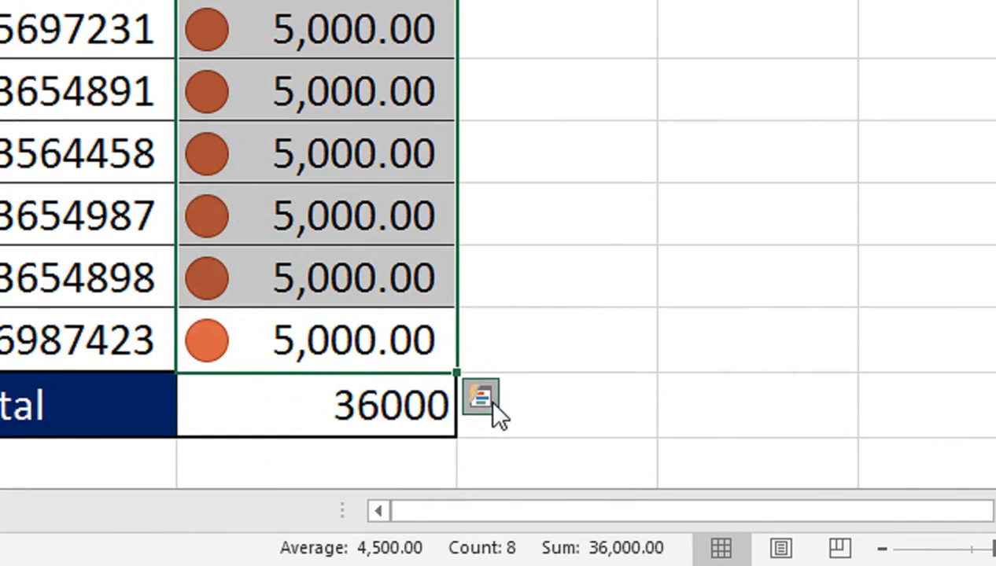
pyautogui.click(492, 402)
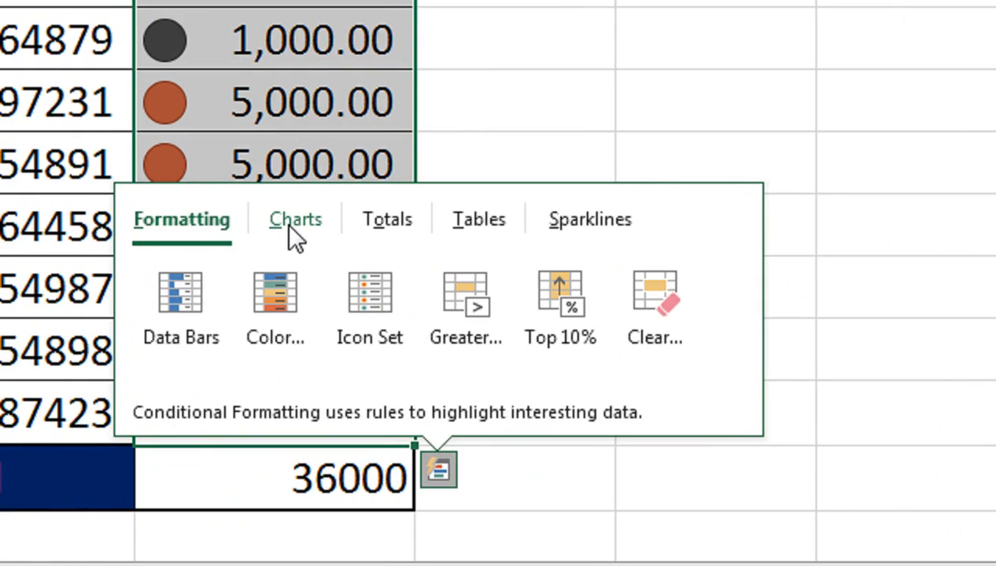
pyautogui.click(288, 224)
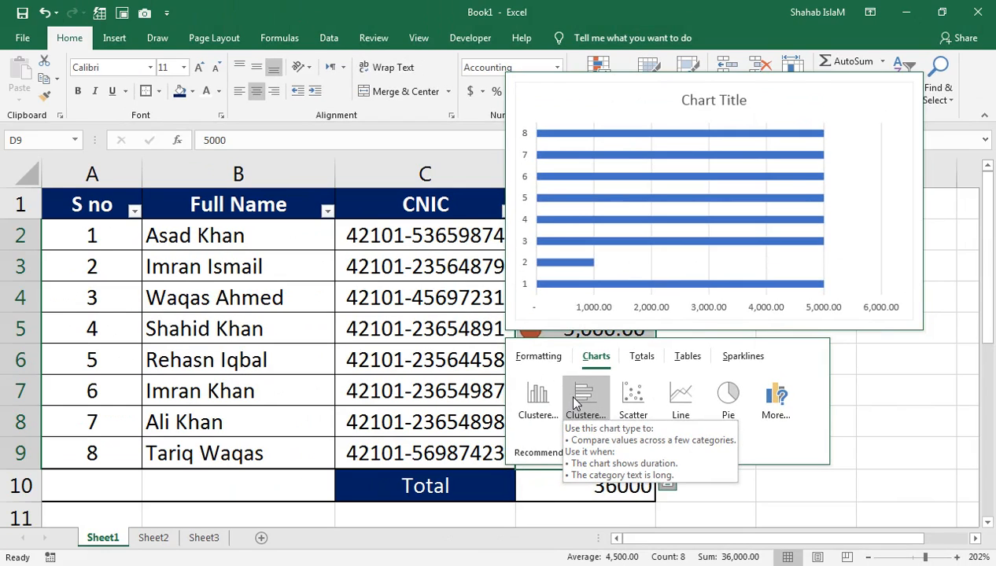
# Insert a clustered bar chart of the Amounts, shrink it beside column D, and narrow column A.
pyautogui.click(574, 401)
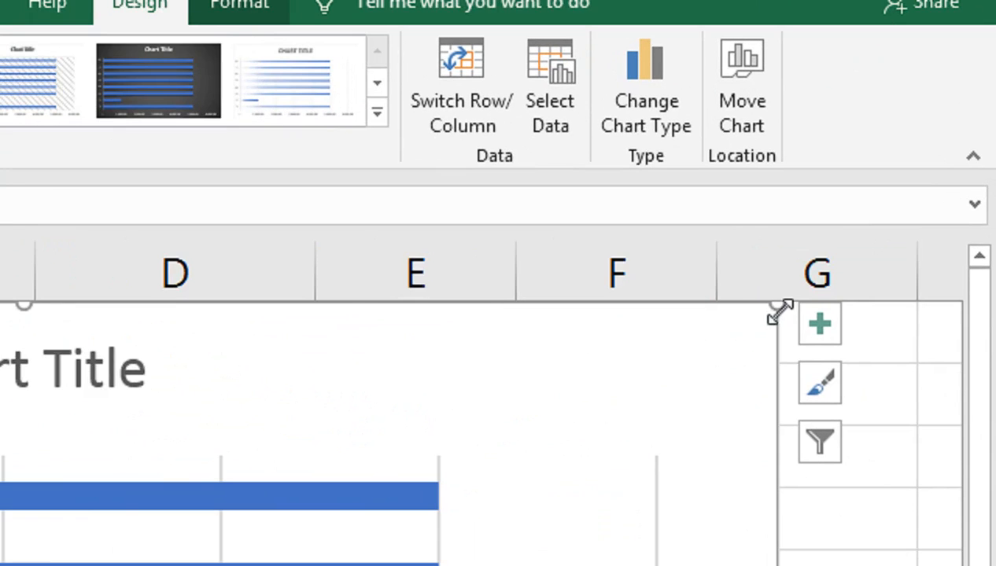
pyautogui.moveTo(887, 191); pyautogui.dragTo(523, 335)
pyautogui.moveTo(236, 360); pyautogui.dragTo(700, 218)
pyautogui.moveTo(596, 285); pyautogui.dragTo(655, 263)
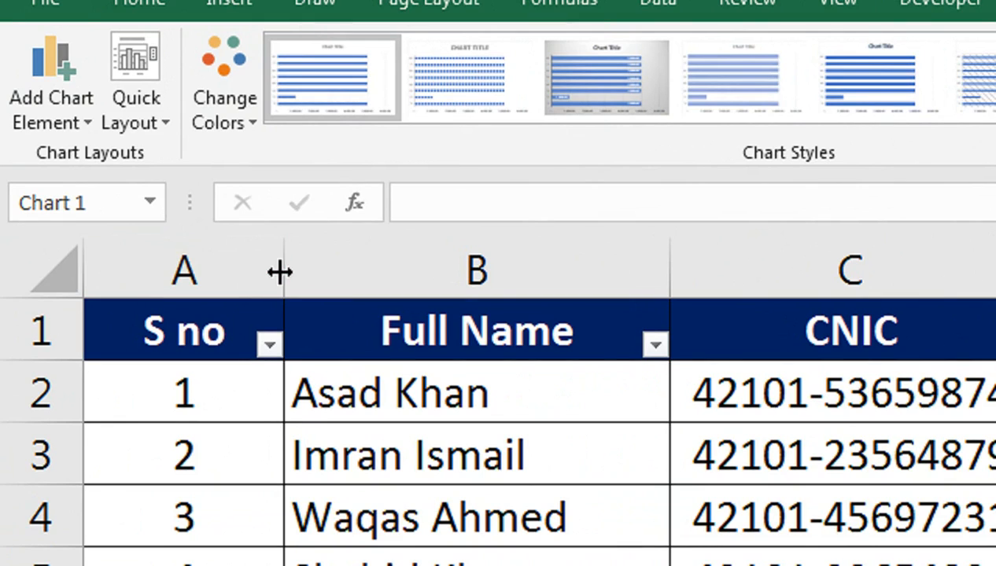
pyautogui.moveTo(281, 272); pyautogui.dragTo(230, 289)
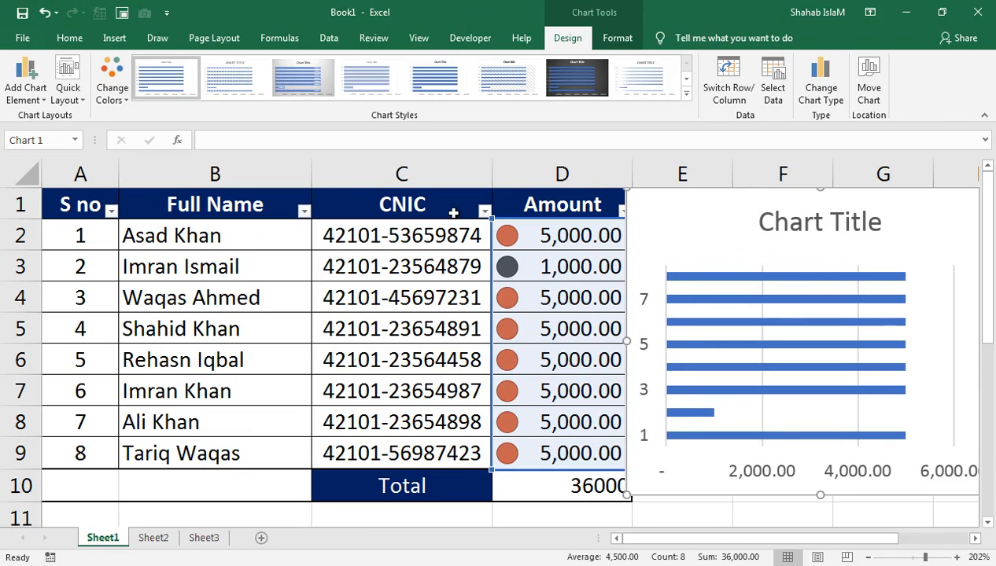
# Narrow column B, then browse the chart styles and apply a bold-title blue style.
pyautogui.moveTo(312, 171); pyautogui.dragTo(266, 172)
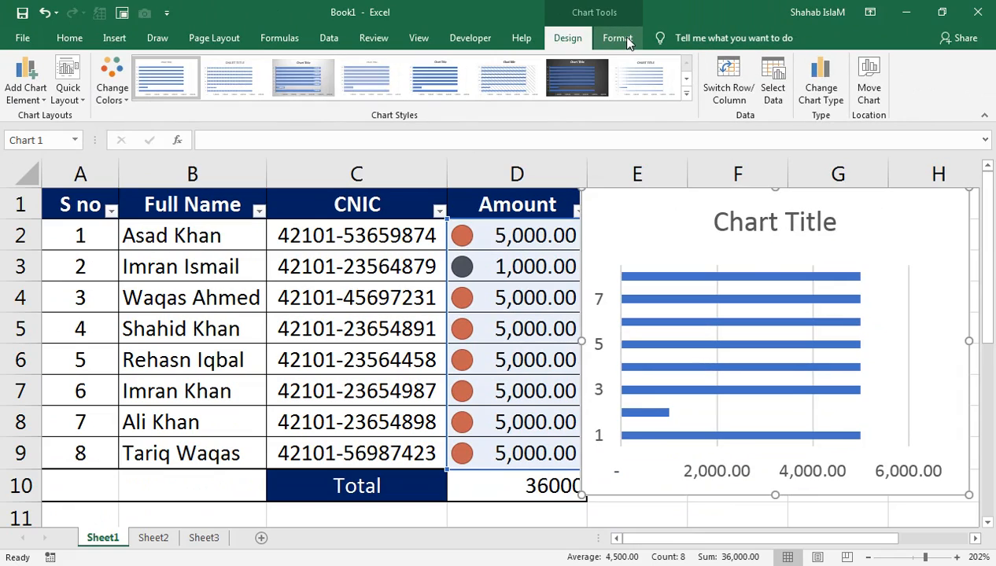
pyautogui.click(627, 39)
pyautogui.click(567, 38)
pyautogui.click(687, 95)
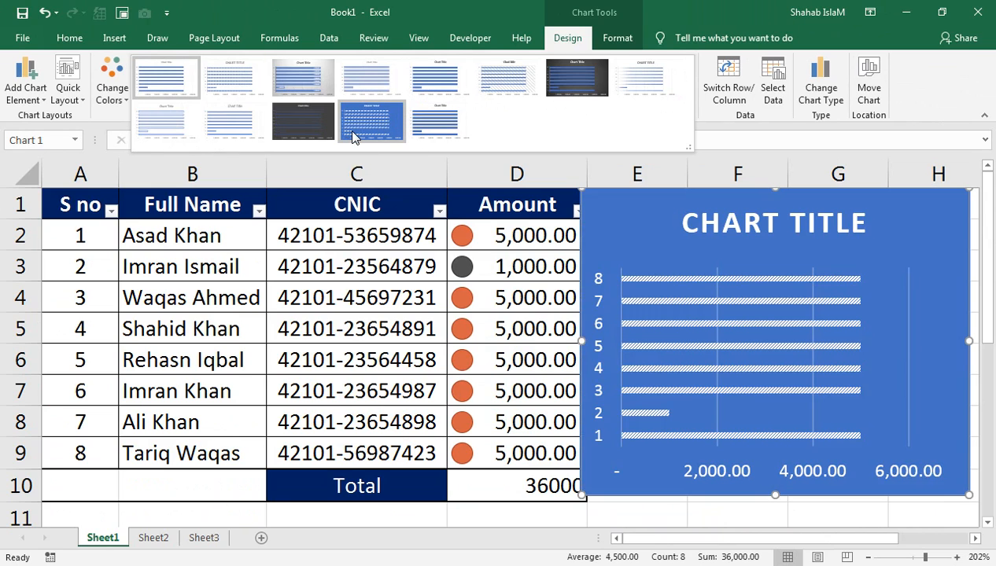
pyautogui.click(703, 225)
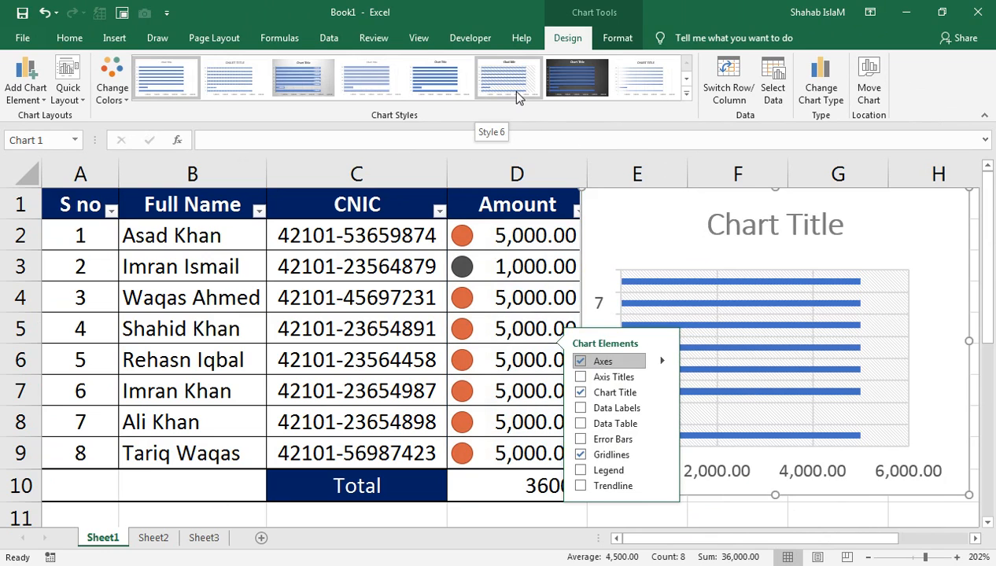
pyautogui.click(440, 81)
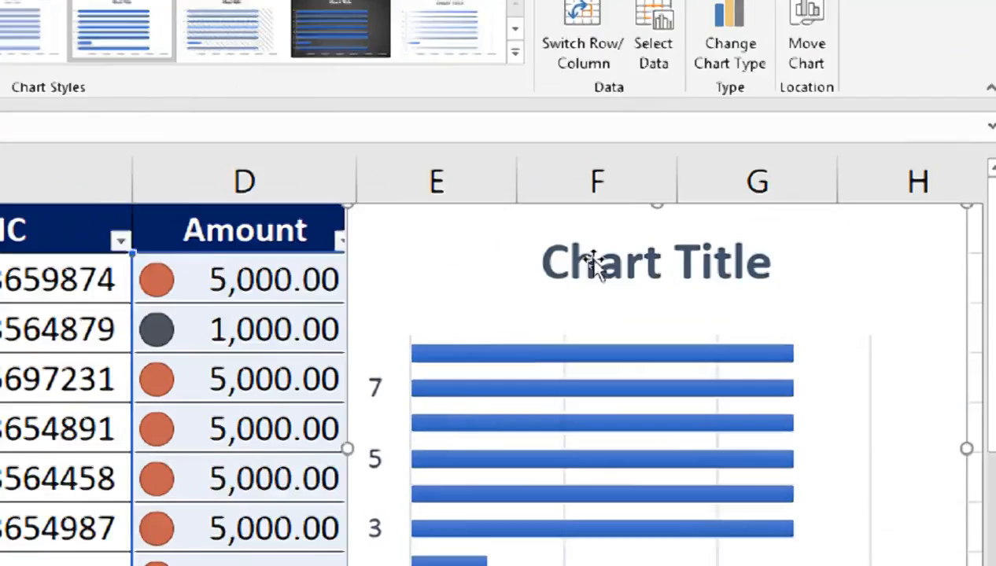
# Replace the chart title text with 'Amount'.
pyautogui.click(596, 263)
pyautogui.moveTo(769, 263); pyautogui.dragTo(555, 276)
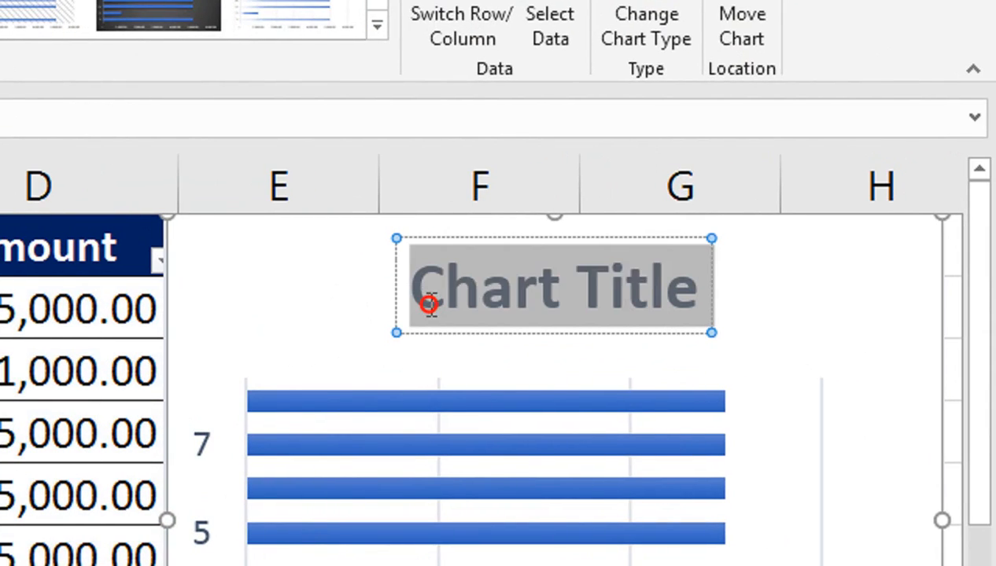
pyautogui.write('Amount')
pyautogui.click(428, 302)
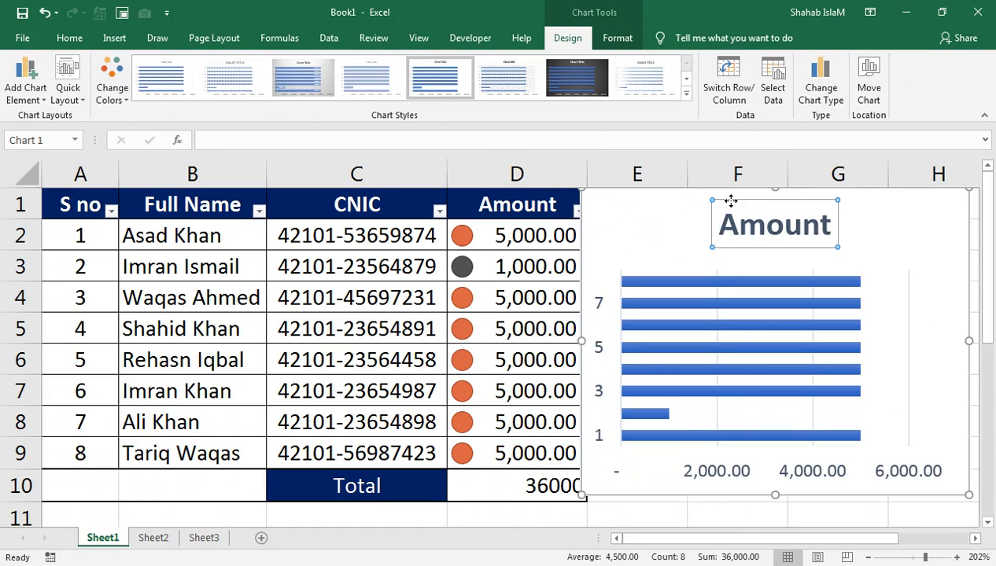
# Set the chart title font to Britannic Bold.
pyautogui.click(77, 39)
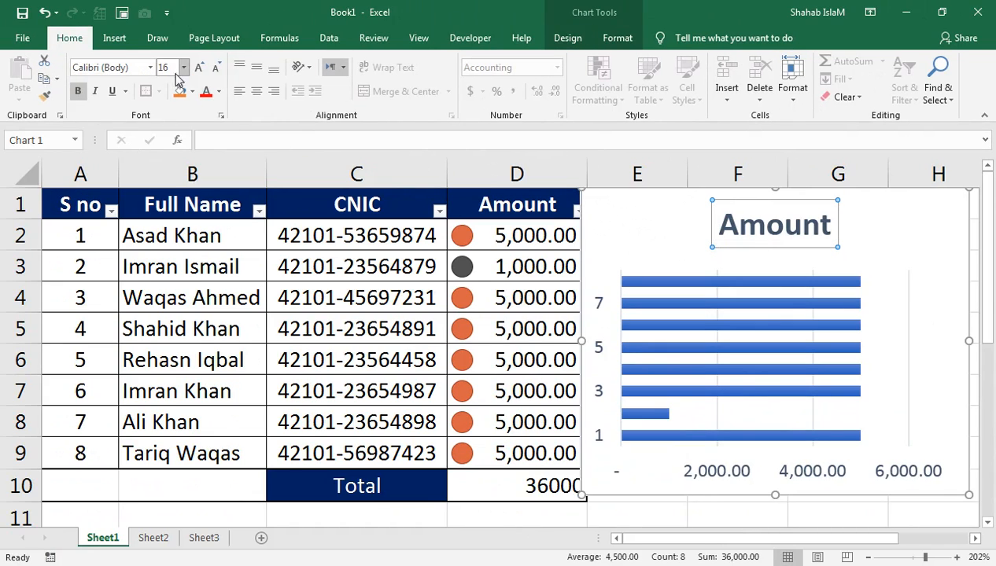
pyautogui.click(151, 68)
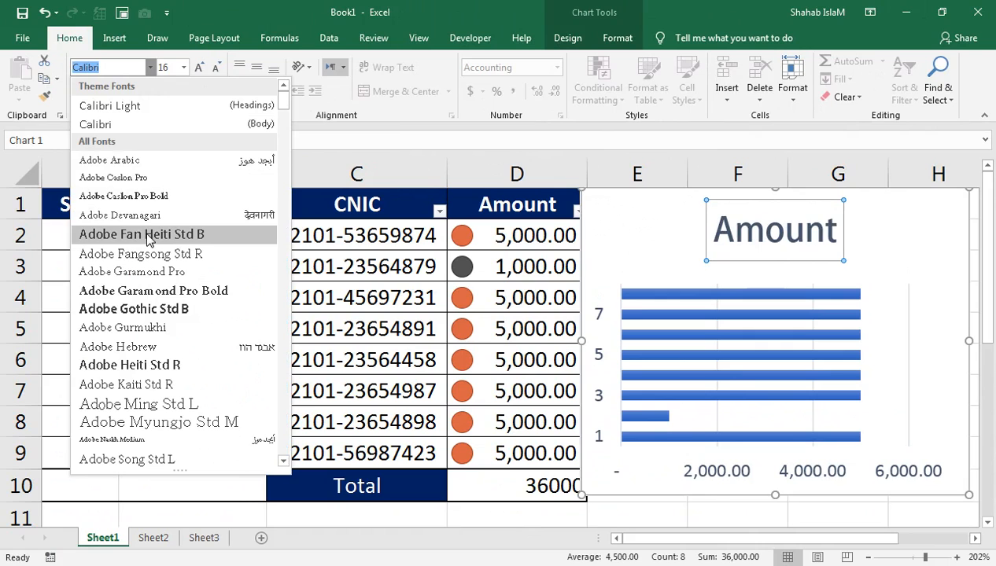
pyautogui.moveTo(282, 96)
pyautogui.mouseDown()
pyautogui.moveTo(281, 157)
pyautogui.moveTo(280, 142)
pyautogui.mouseUp()
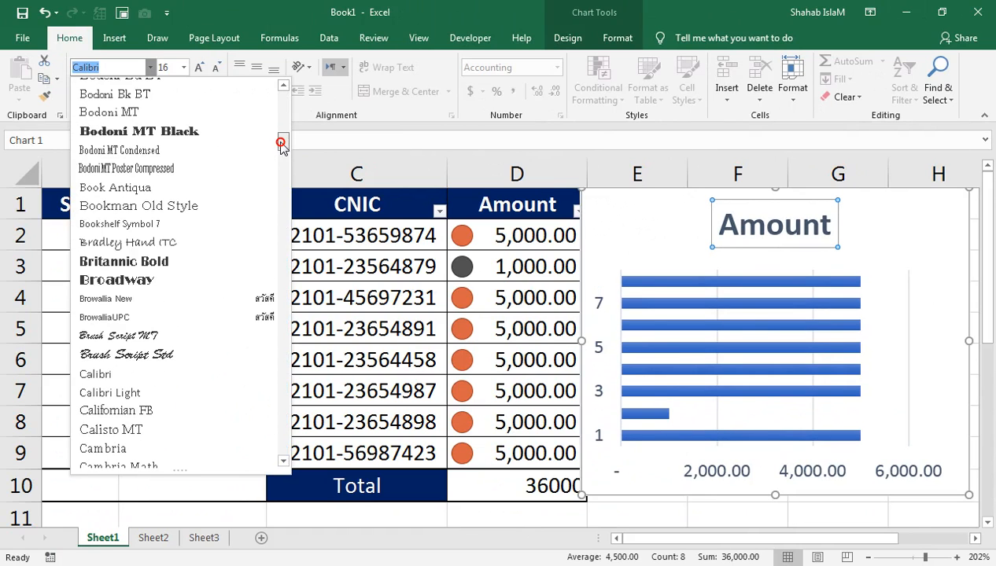
pyautogui.click(193, 266)
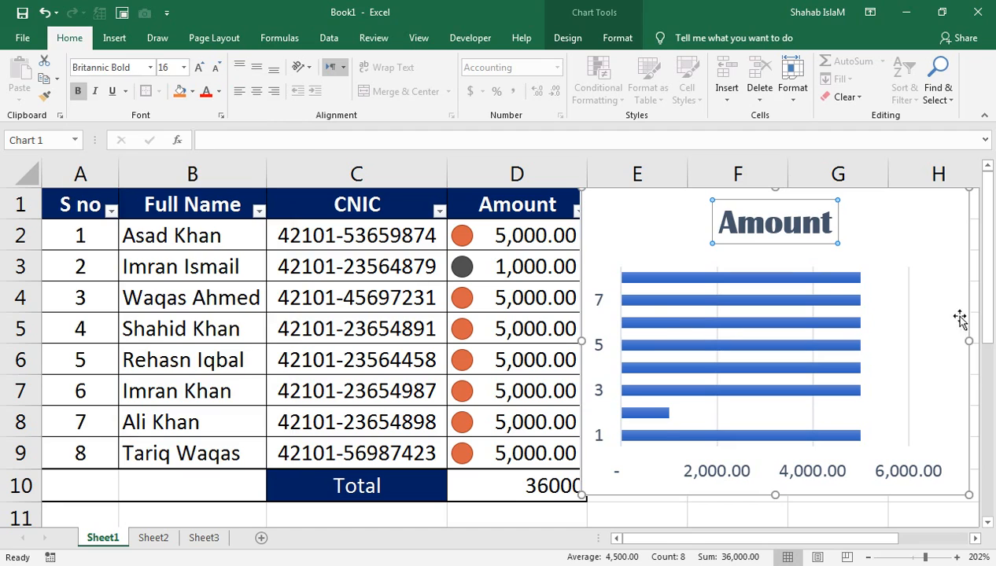
pyautogui.click(906, 237)
pyautogui.click(578, 38)
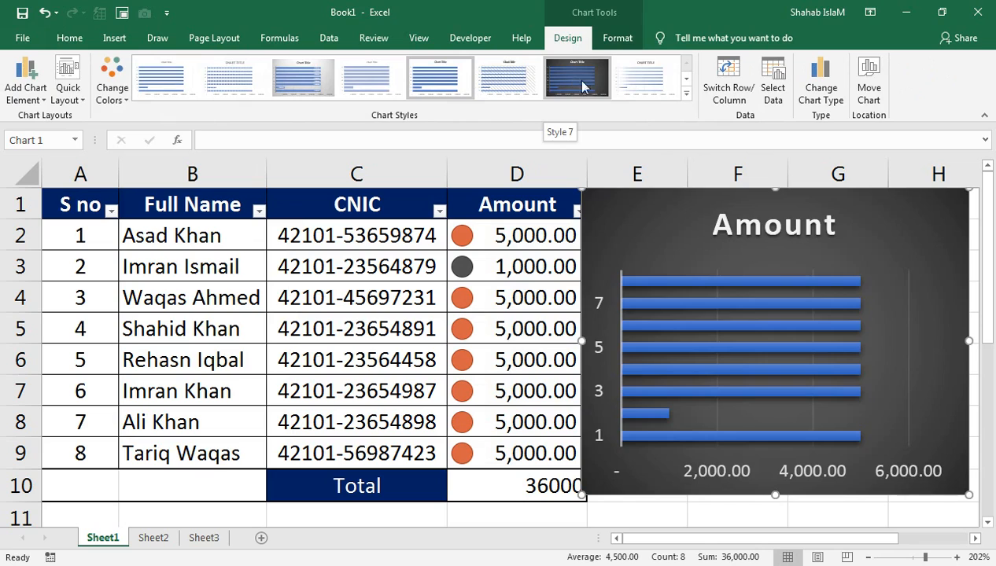
# Add value data labels to the Amount bars, leaving the chart fill unchanged.
pyautogui.click(618, 38)
pyautogui.click(437, 61)
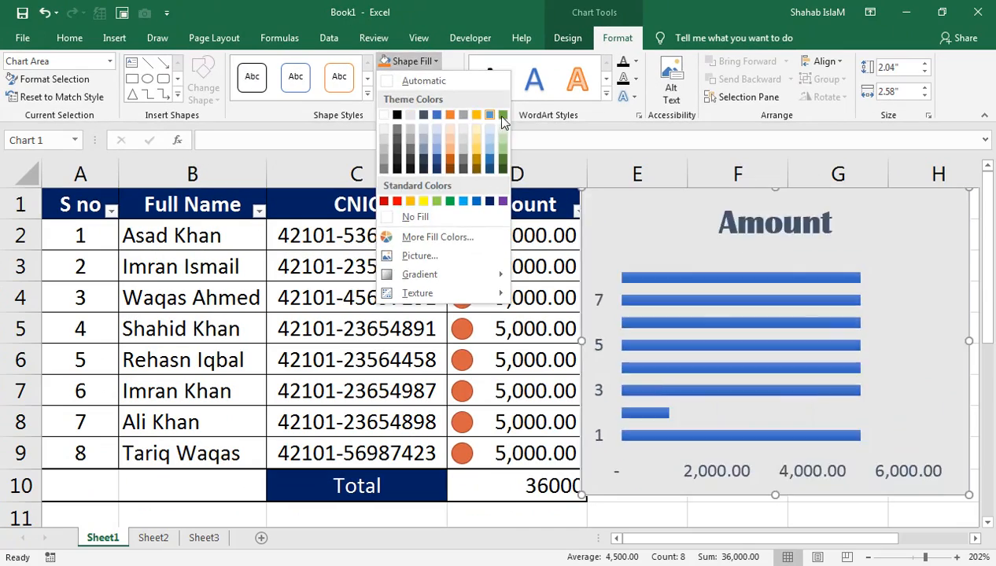
pyautogui.click(709, 488)
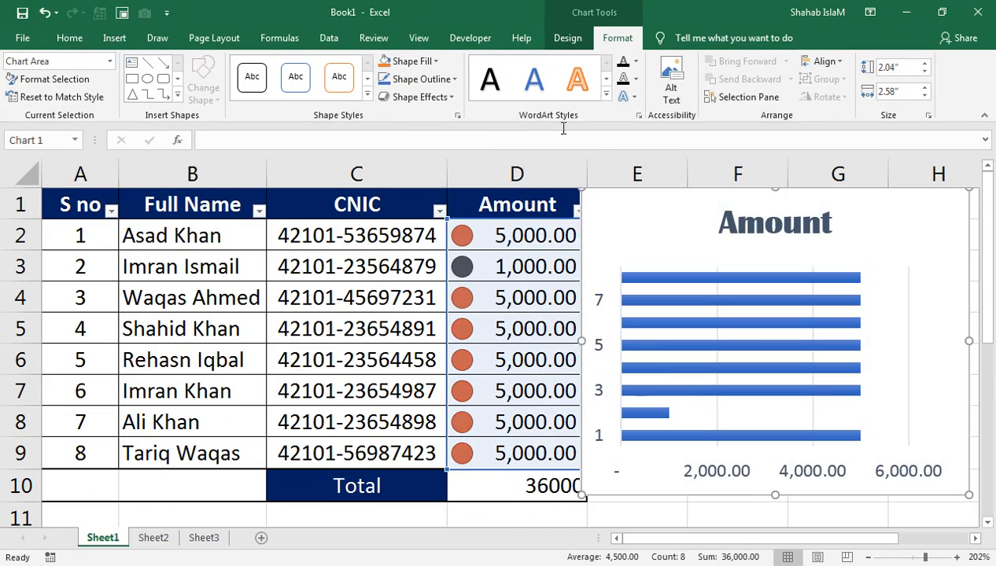
pyautogui.click(713, 349)
pyautogui.click(708, 345)
pyautogui.rightClick(709, 346)
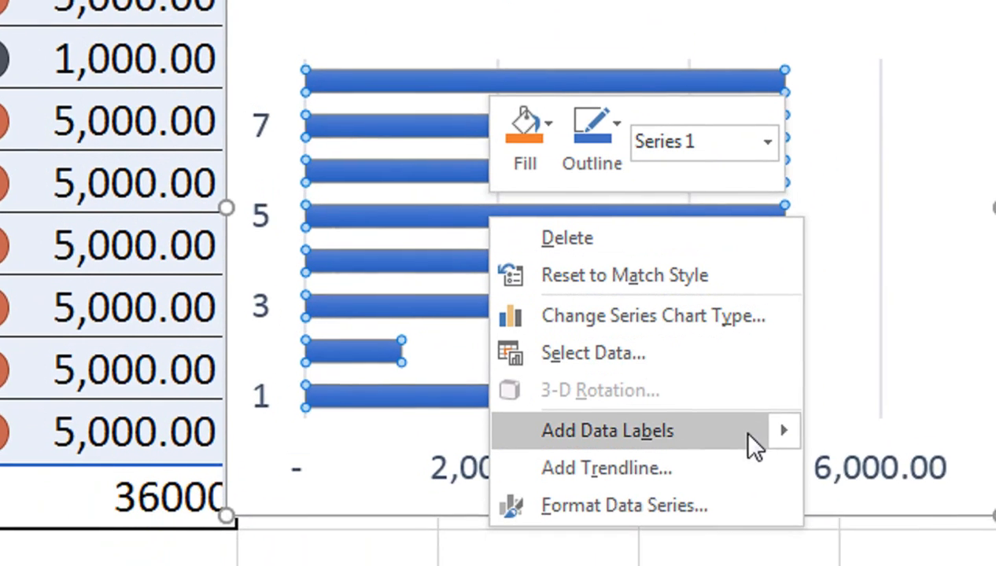
pyautogui.click(789, 497)
pyautogui.click(796, 428)
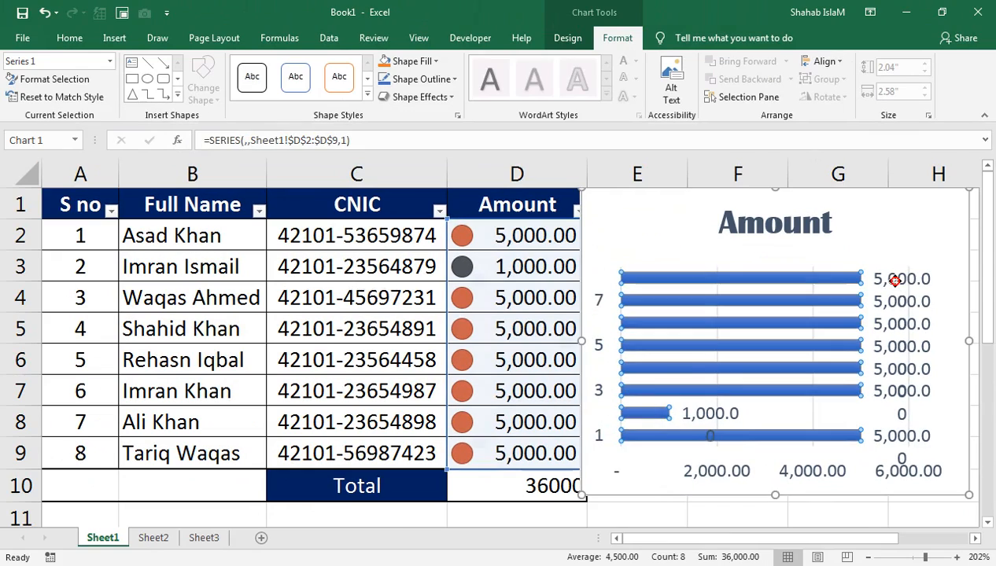
# Shrink the value labels to font size 6 and make them bold.
pyautogui.click(794, 118)
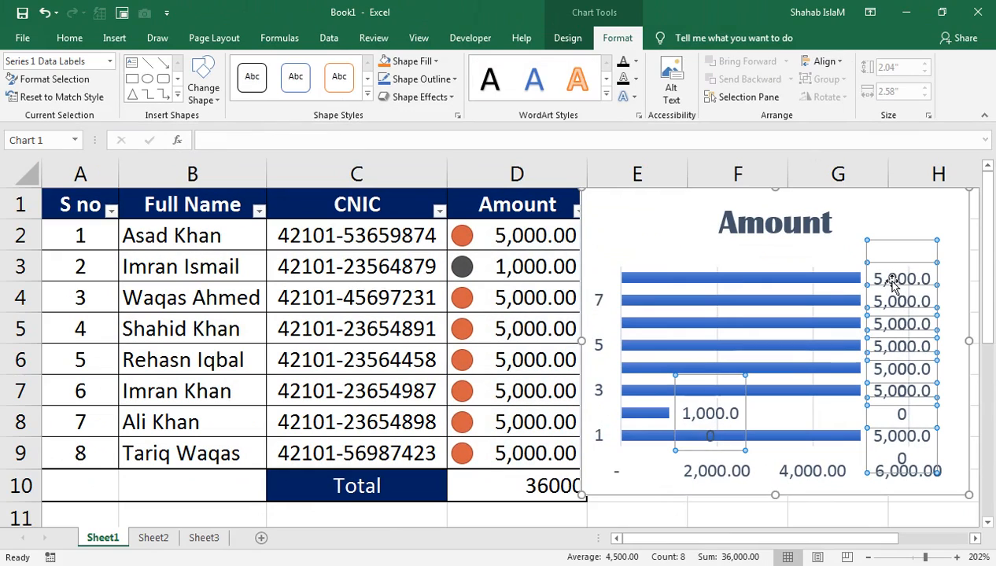
pyautogui.click(69, 38)
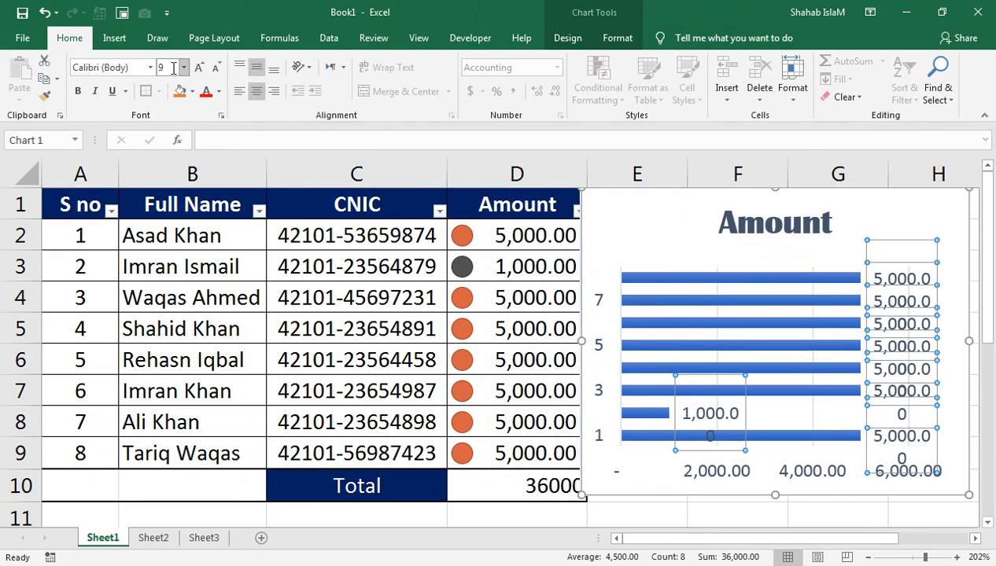
pyautogui.click(217, 67)
pyautogui.click(218, 67)
pyautogui.click(218, 67)
pyautogui.click(218, 66)
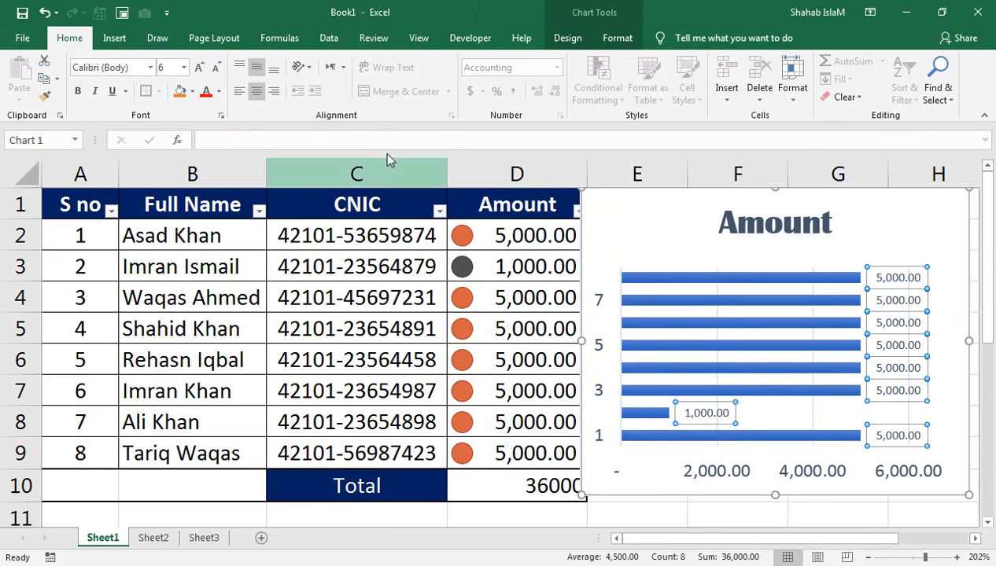
pyautogui.click(221, 92)
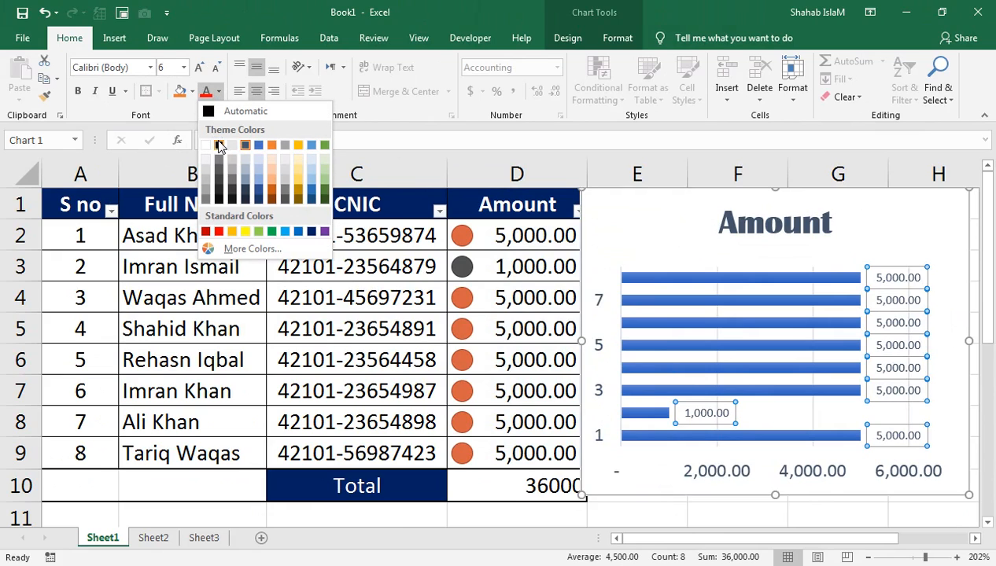
pyautogui.click(79, 93)
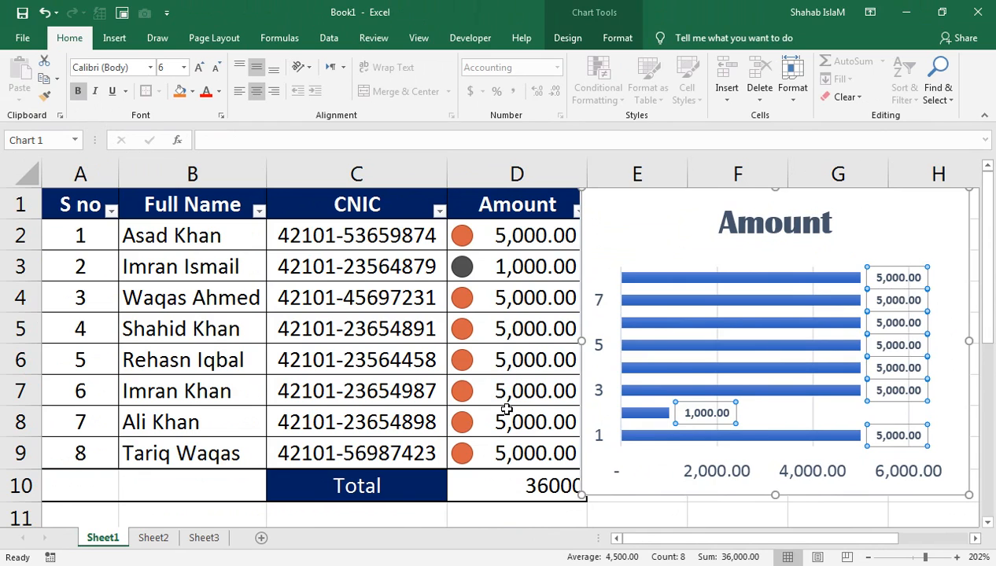
# Change the amount in D3 to 4000, raising the Total to 39000.
pyautogui.click(494, 266)
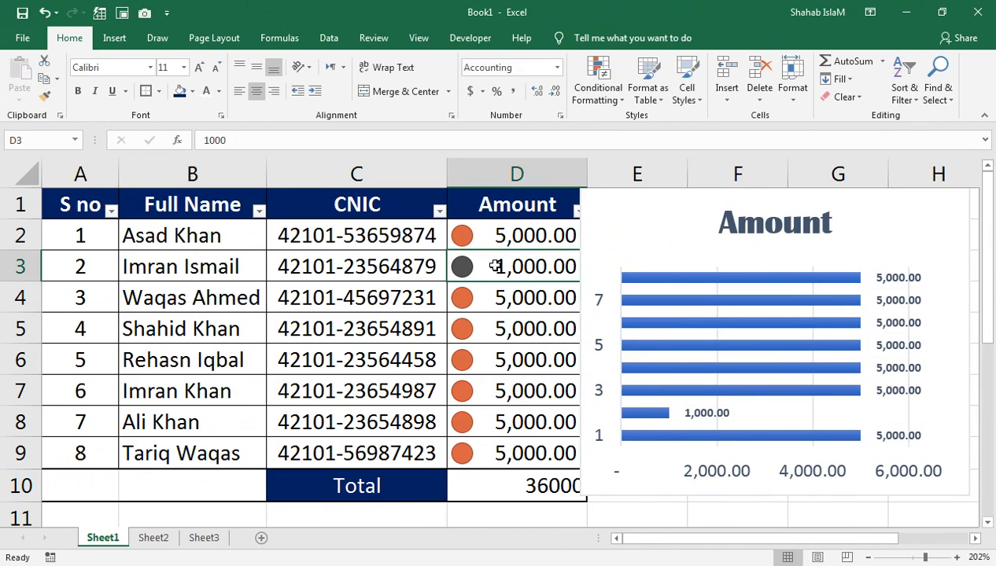
pyautogui.write('4000')
pyautogui.press('Return')
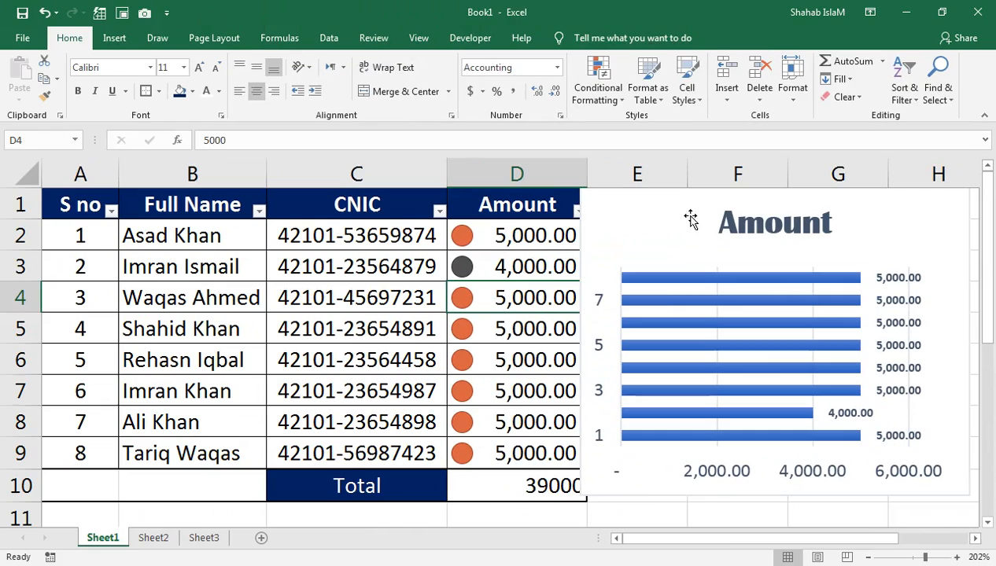
pyautogui.click(690, 219)
pyautogui.click(568, 37)
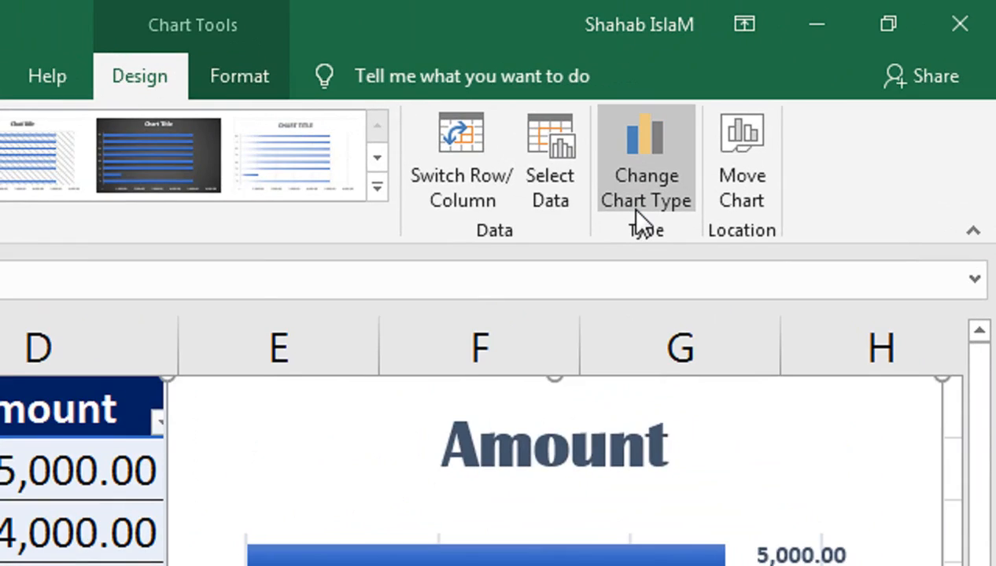
# Switch the chart to another bar layout and apply a new chart style.
pyautogui.click(636, 211)
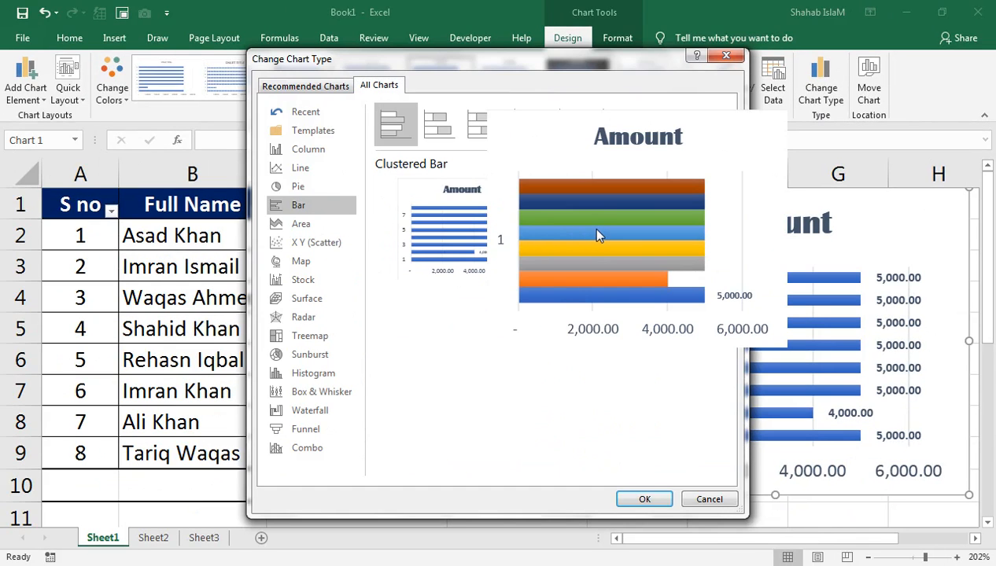
pyautogui.click(626, 500)
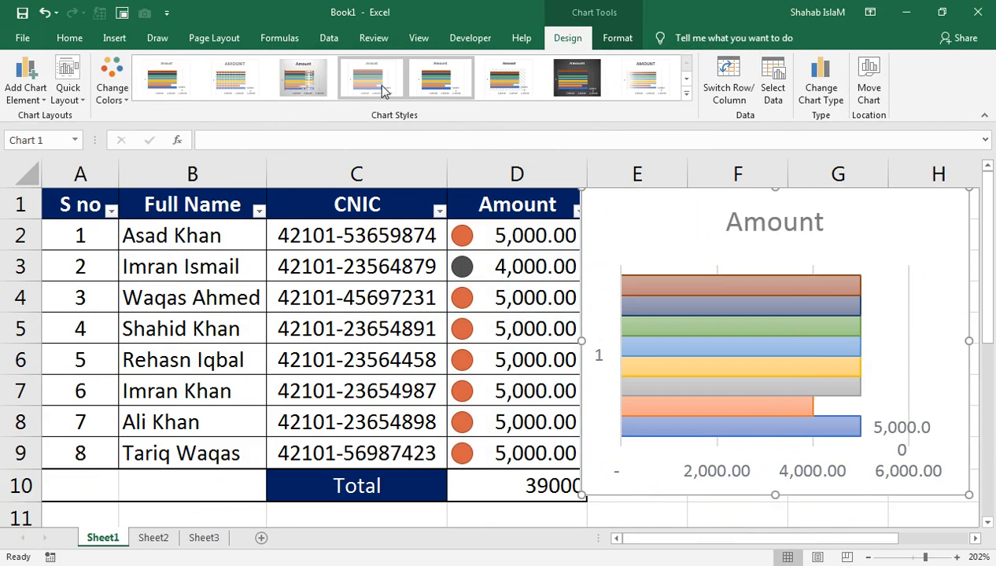
pyautogui.click(464, 91)
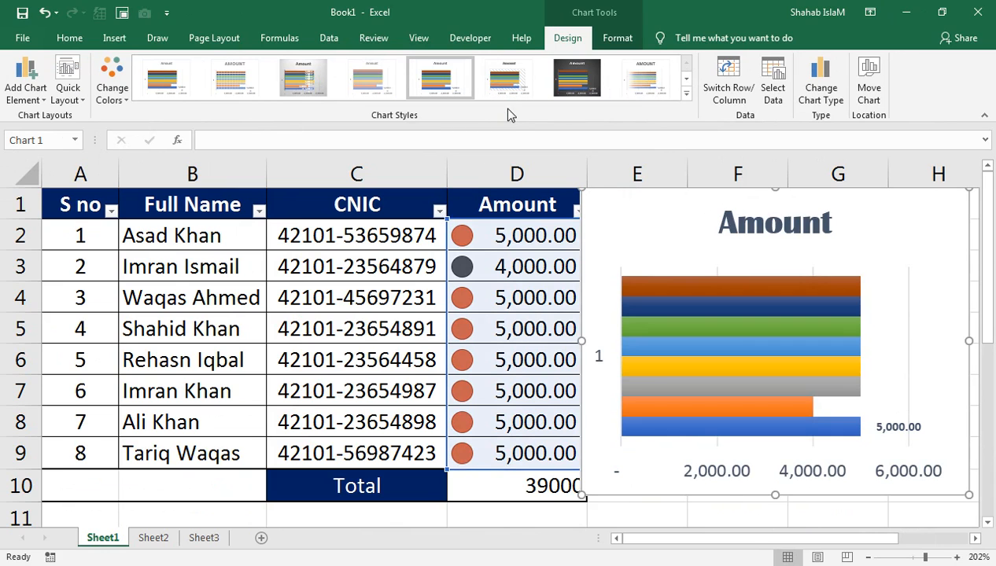
# Change the chart type to Clustered Column.
pyautogui.click(820, 82)
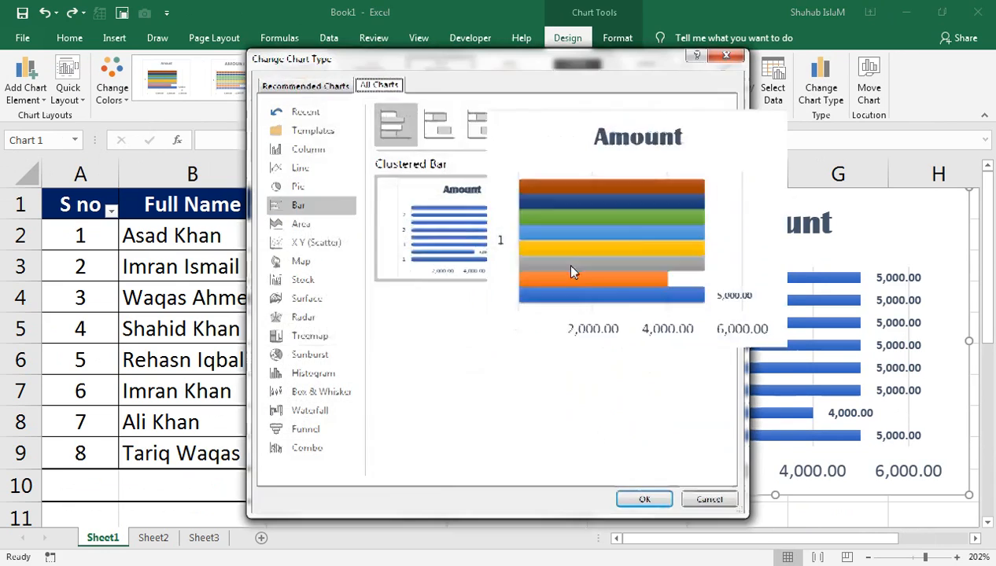
pyautogui.click(298, 186)
pyautogui.click(293, 170)
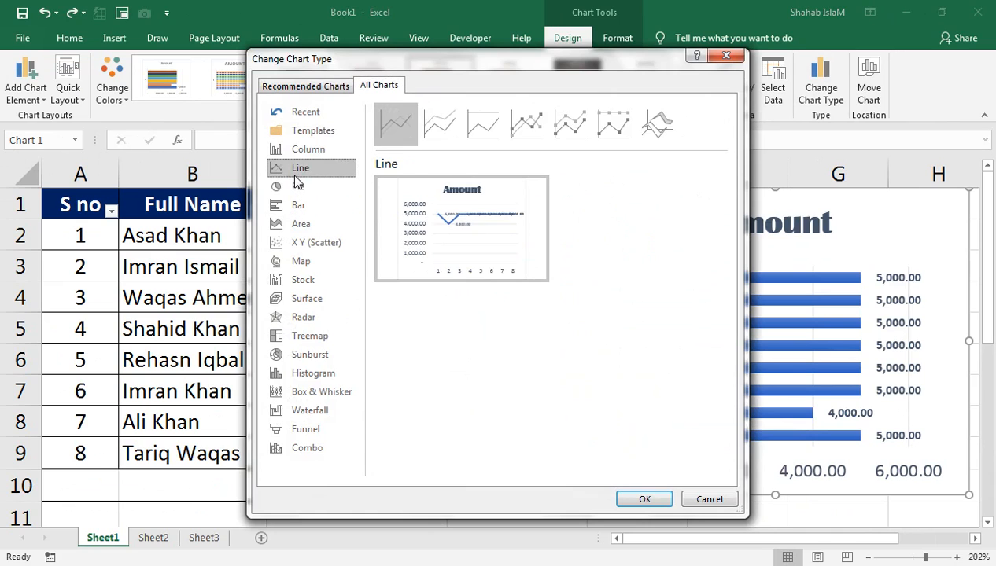
pyautogui.click(299, 150)
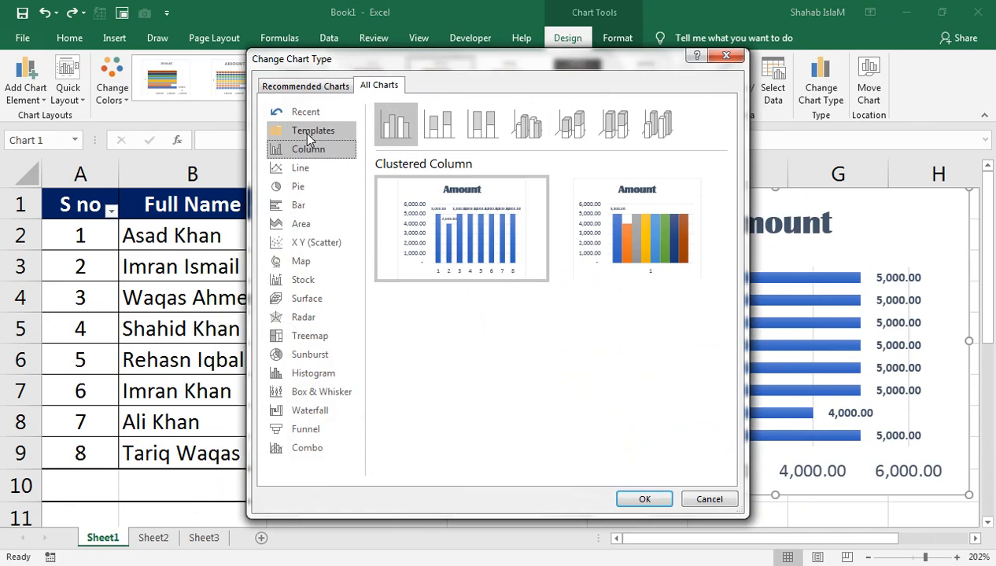
pyautogui.click(496, 237)
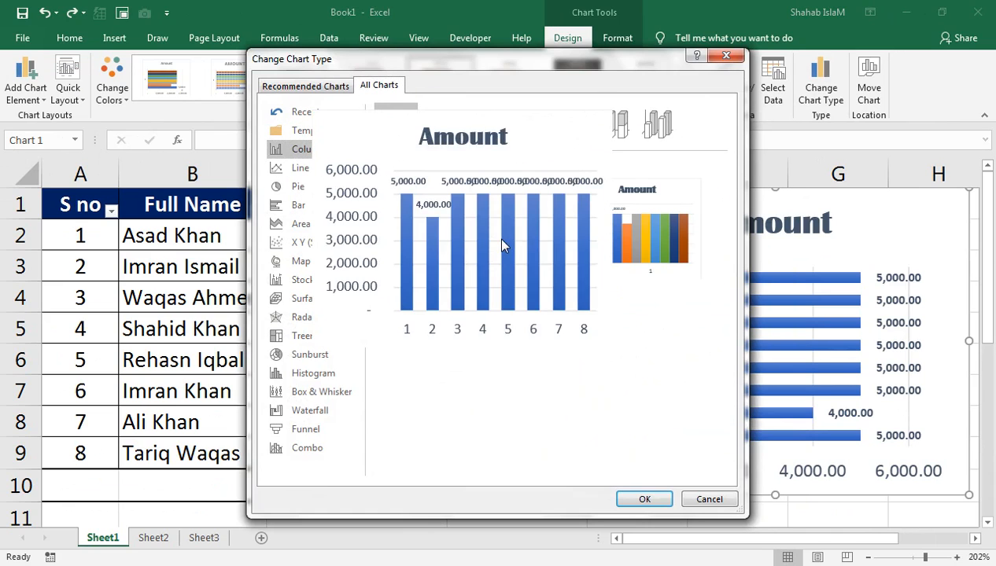
pyautogui.click(644, 500)
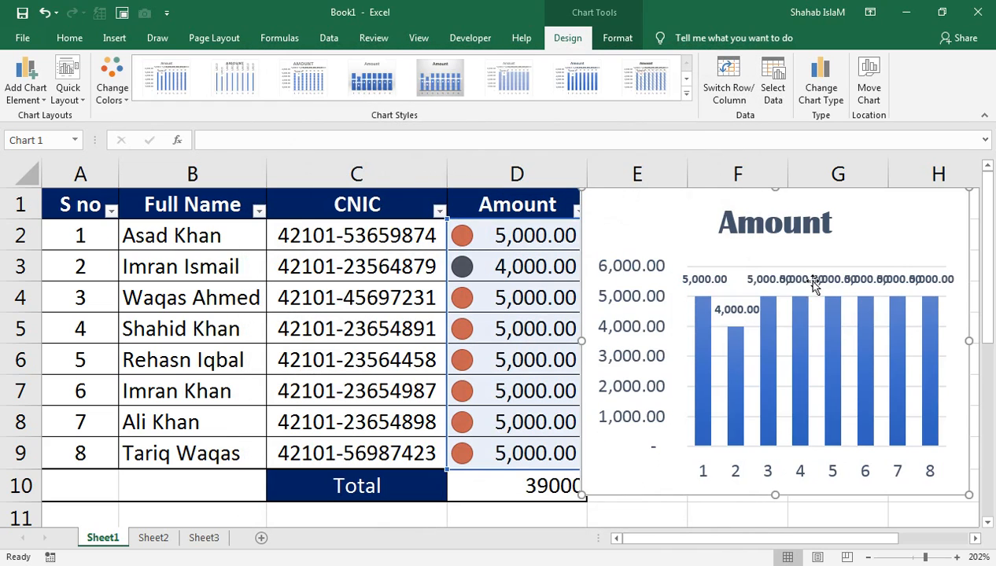
pyautogui.click(792, 281)
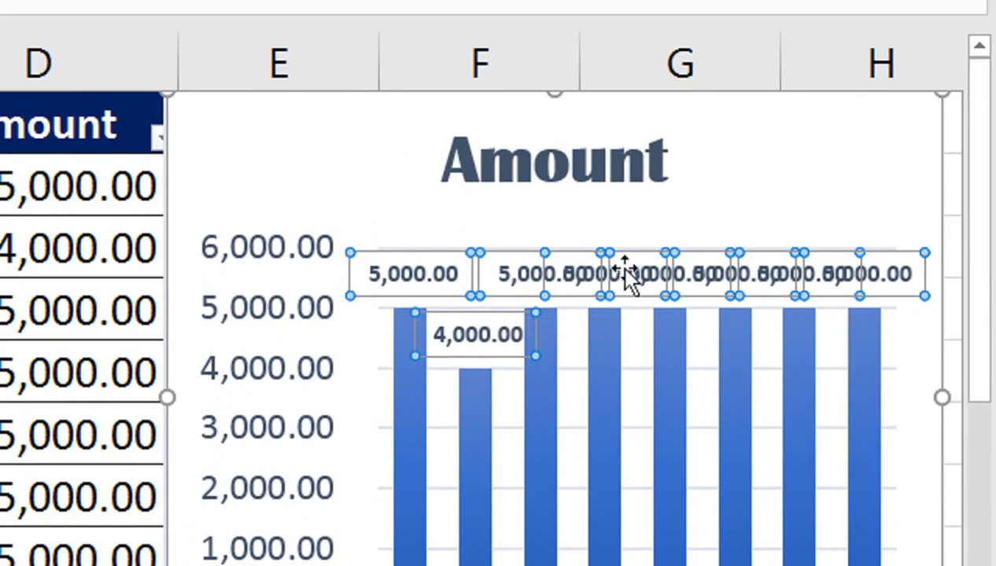
# Set the value labels' position to Outside End, just above each column.
pyautogui.rightClick(424, 288)
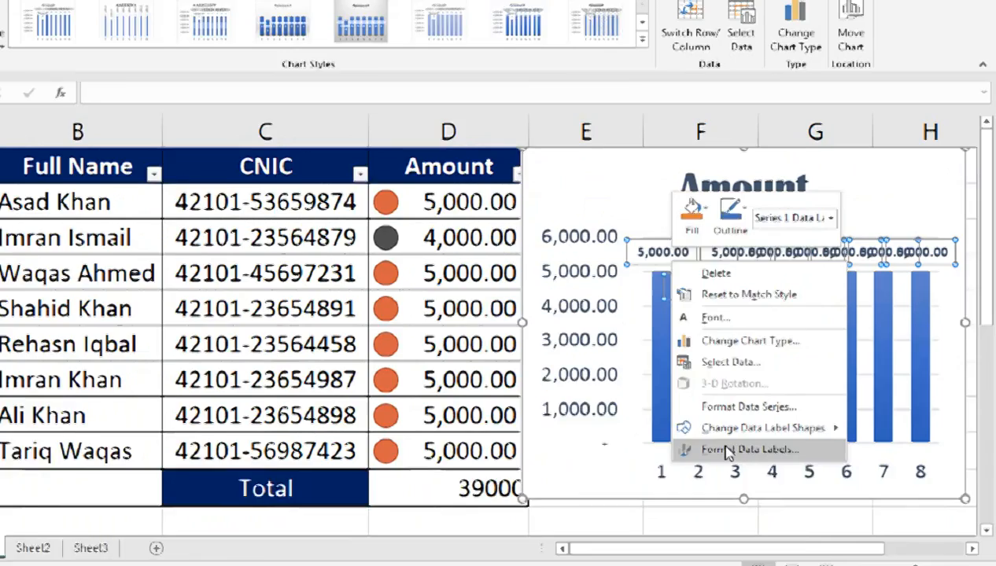
pyautogui.click(554, 433)
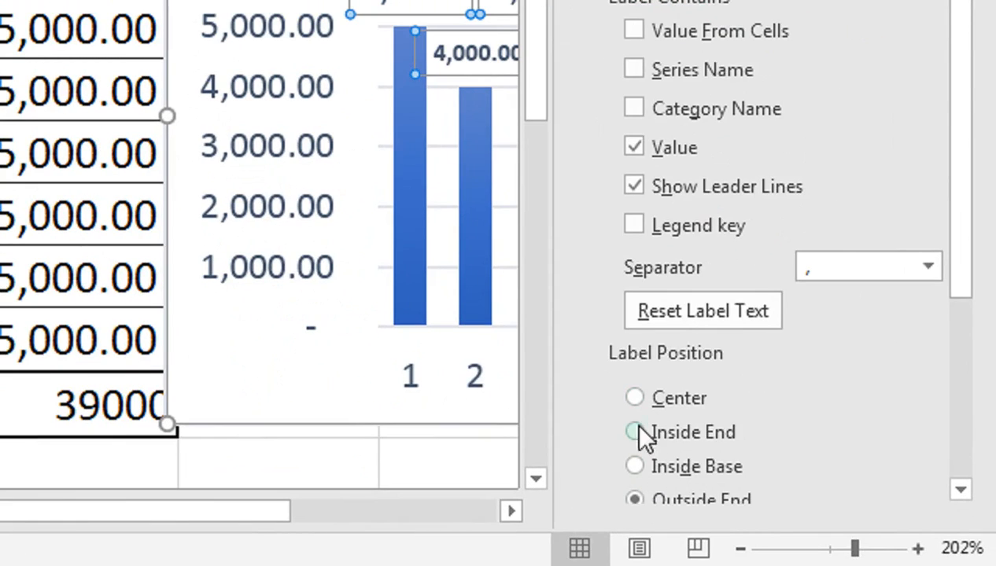
pyautogui.click(634, 431)
pyautogui.click(635, 499)
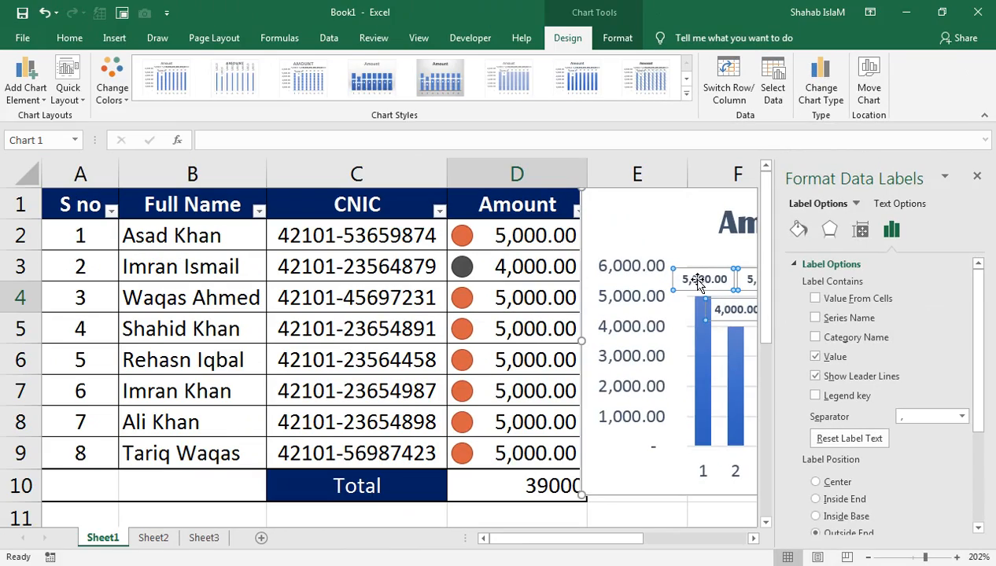
pyautogui.click(977, 177)
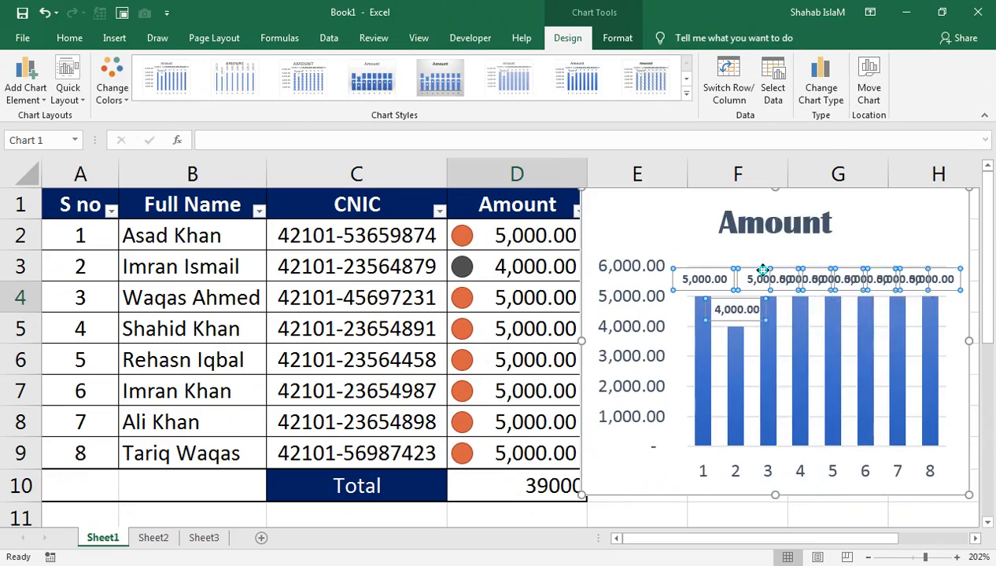
# Tilt the value labels to a -45° custom angle, after trying -25°.
pyautogui.rightClick(762, 270)
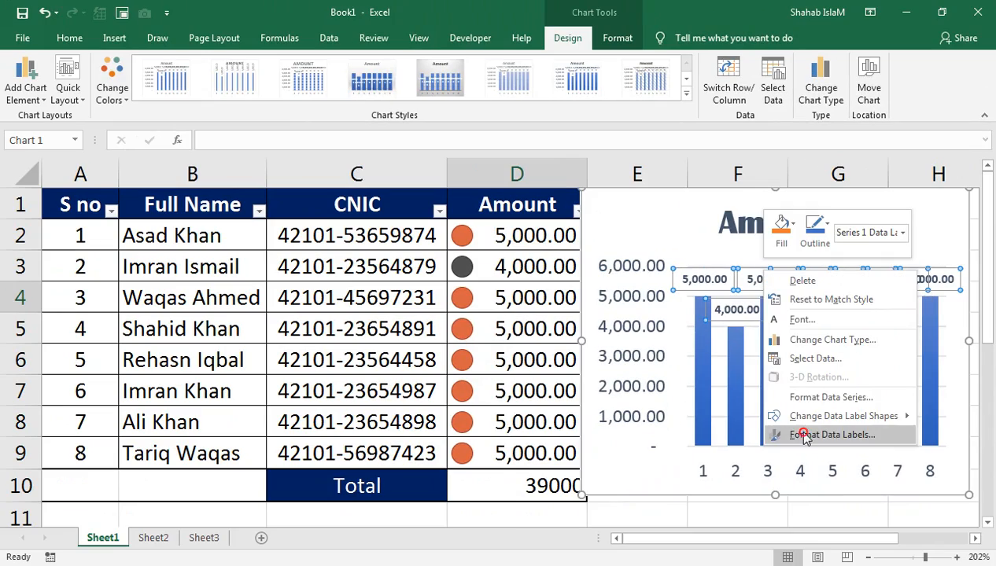
pyautogui.click(796, 435)
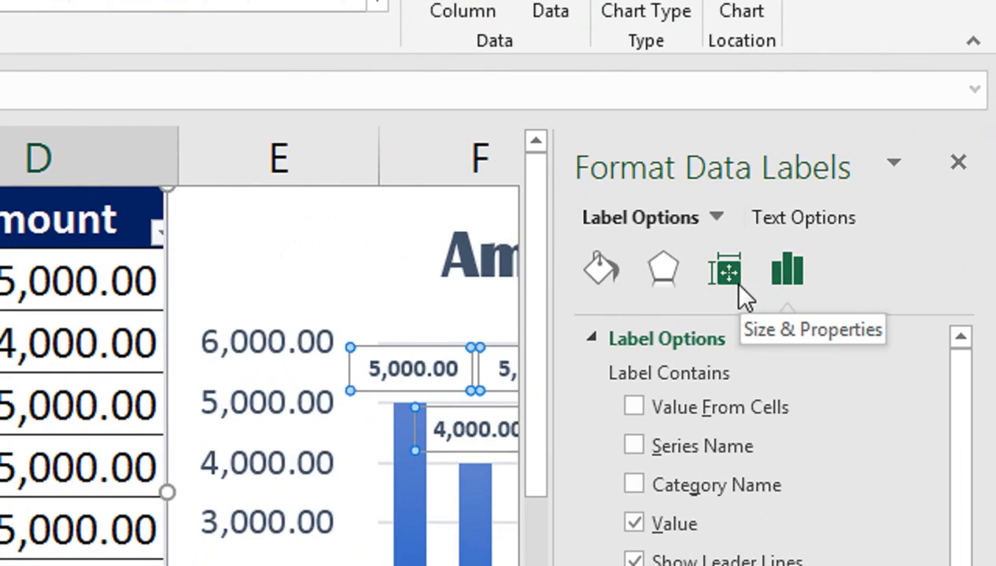
pyautogui.click(738, 284)
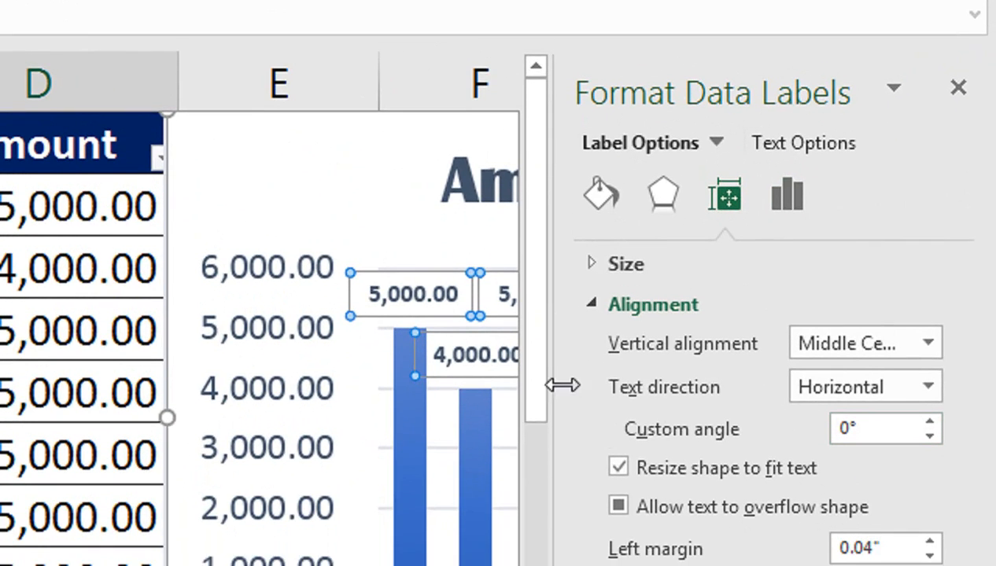
pyautogui.click(822, 370)
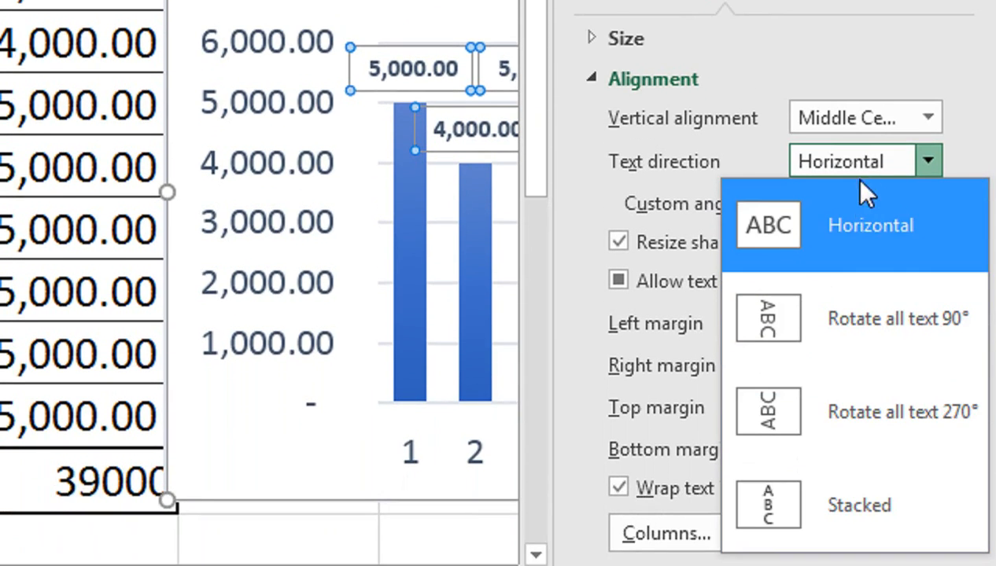
pyautogui.click(913, 179)
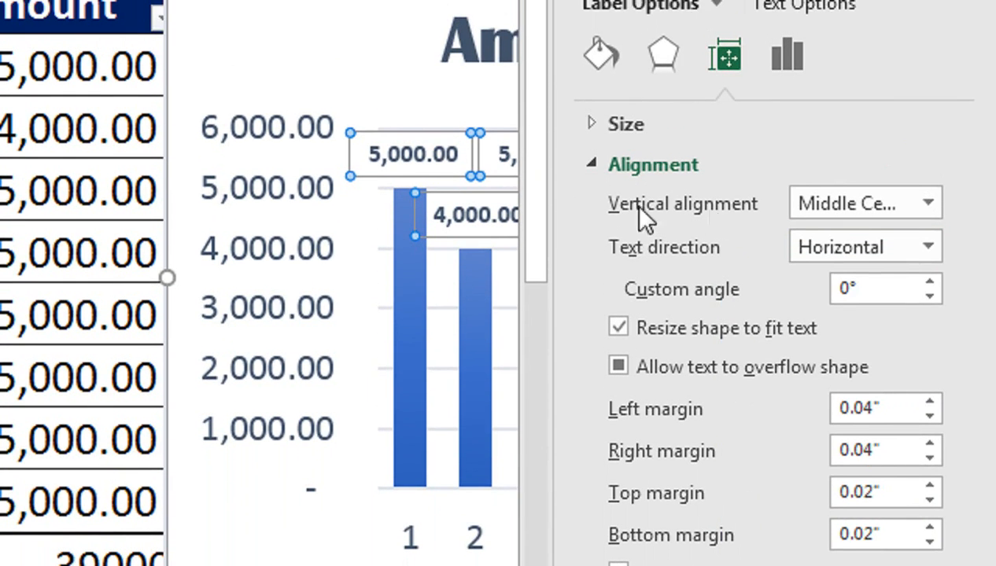
pyautogui.click(929, 283)
pyautogui.click(929, 283)
pyautogui.click(929, 283)
pyautogui.click(929, 283)
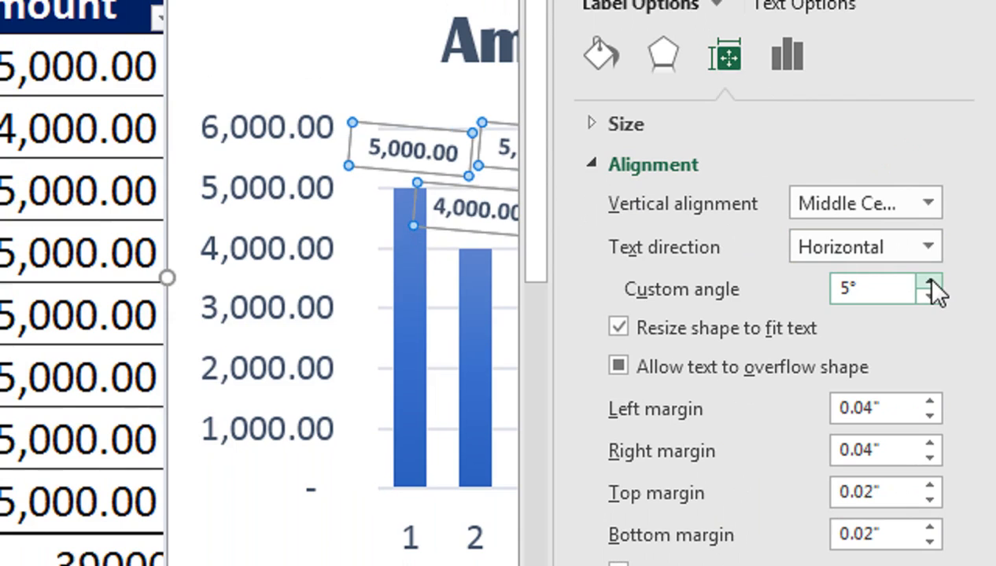
pyautogui.moveTo(894, 290); pyautogui.dragTo(748, 310)
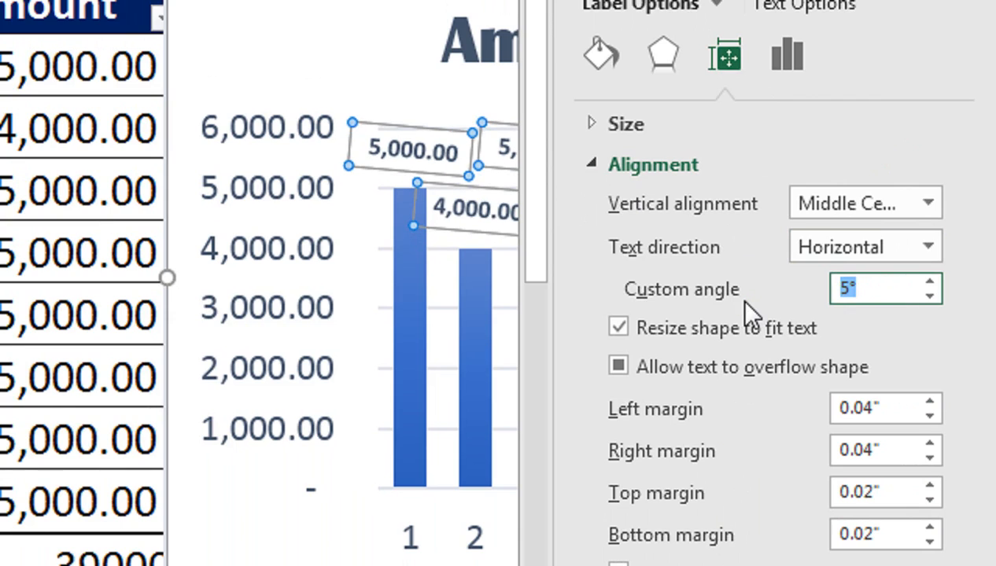
pyautogui.write('-25')
pyautogui.press('Return')
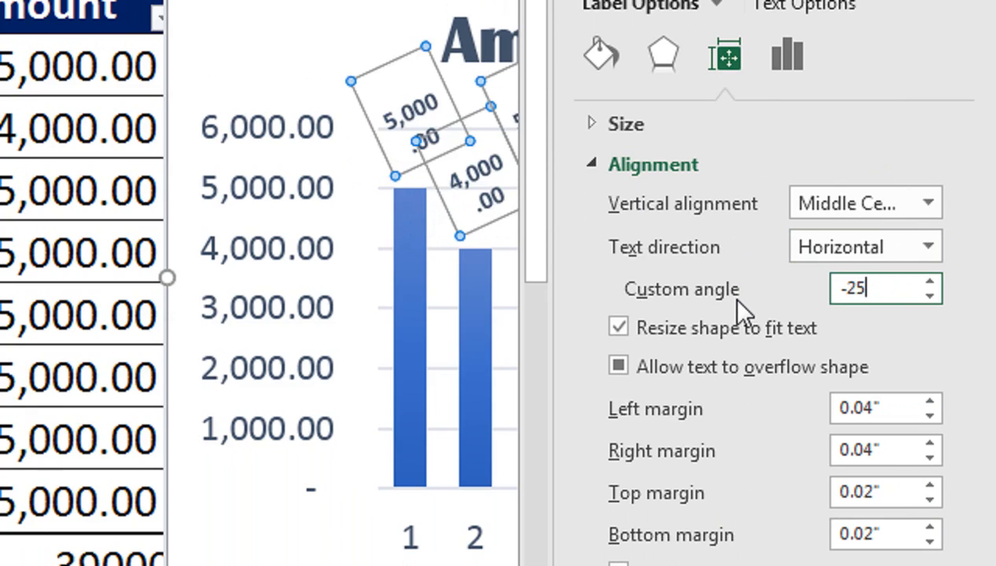
pyautogui.press('BackSpace')
pyautogui.press('BackSpace')
pyautogui.press('BackSpace')
pyautogui.write('-45')
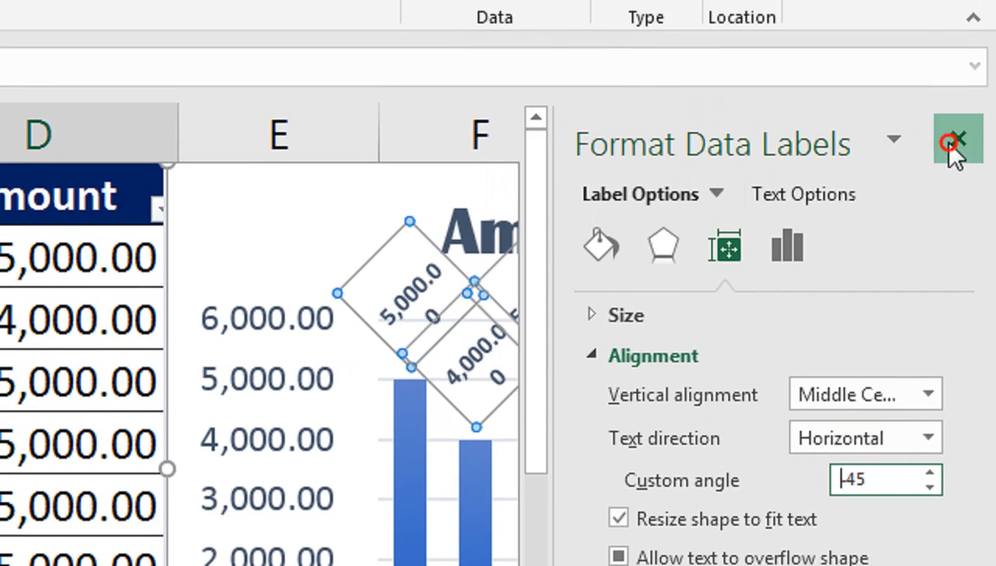
pyautogui.click(951, 145)
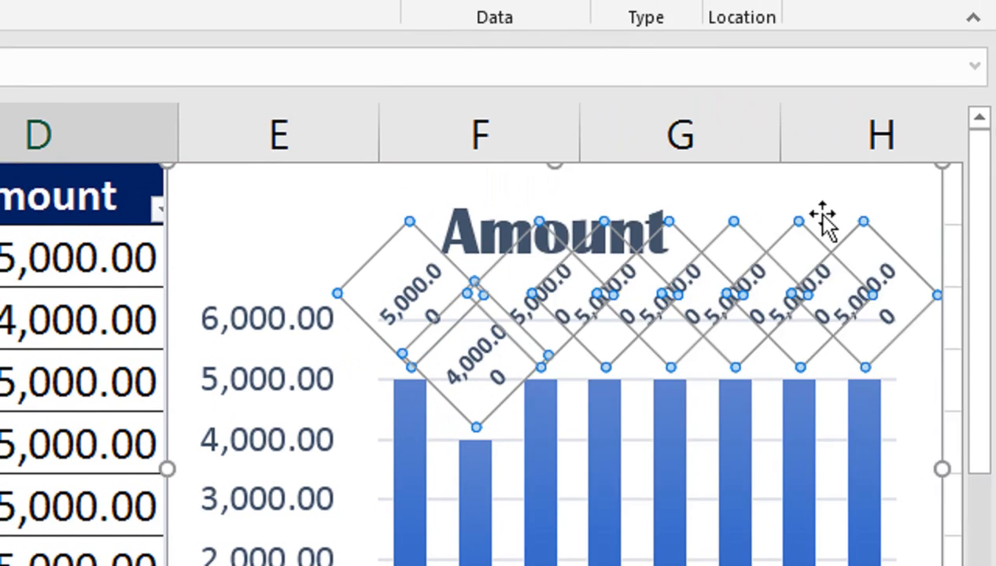
pyautogui.click(618, 38)
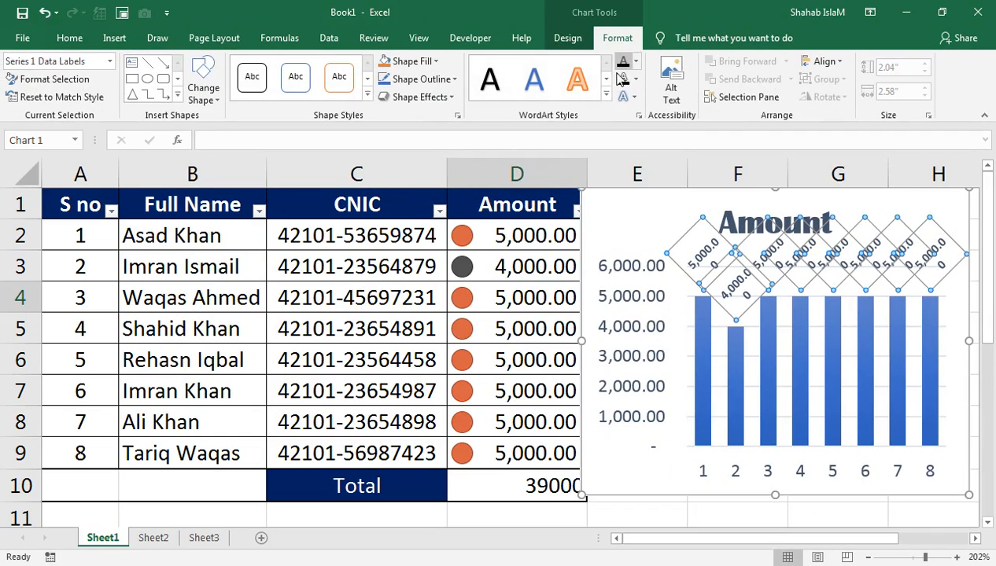
# Set the value labels' text outline to No Outline.
pyautogui.click(636, 79)
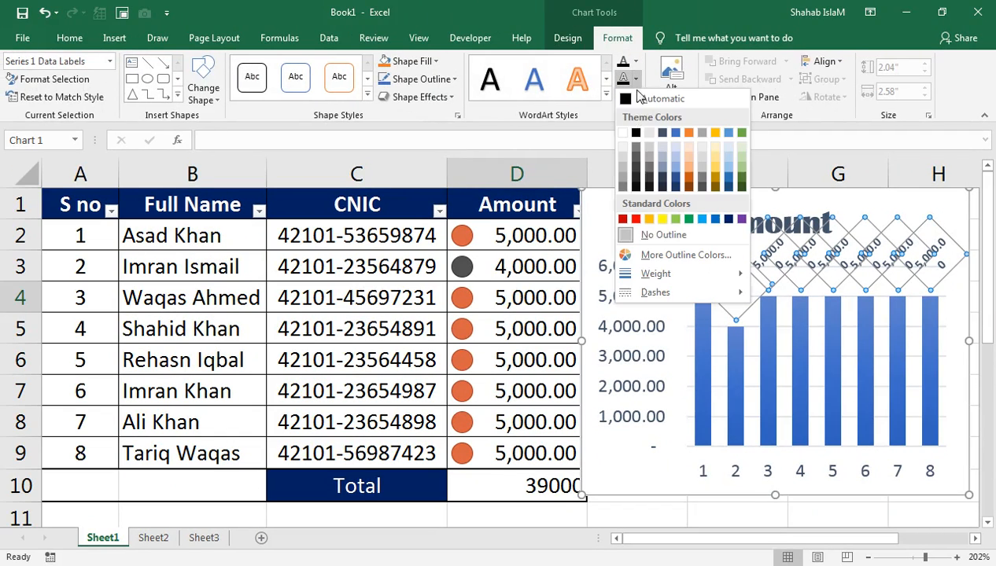
pyautogui.click(641, 238)
pyautogui.click(525, 321)
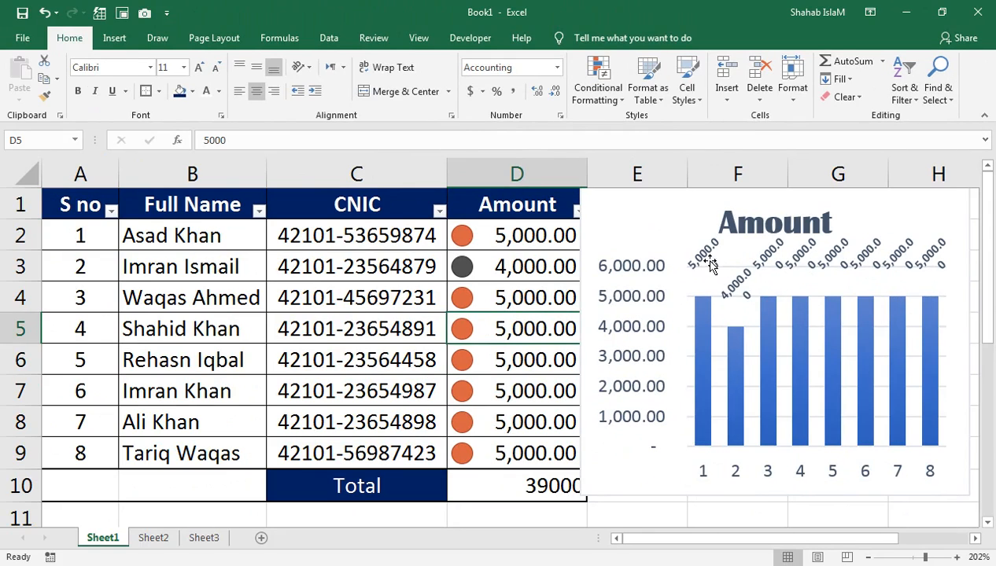
# Shrink the value label text to size 5 so each fits on one line.
pyautogui.click(708, 262)
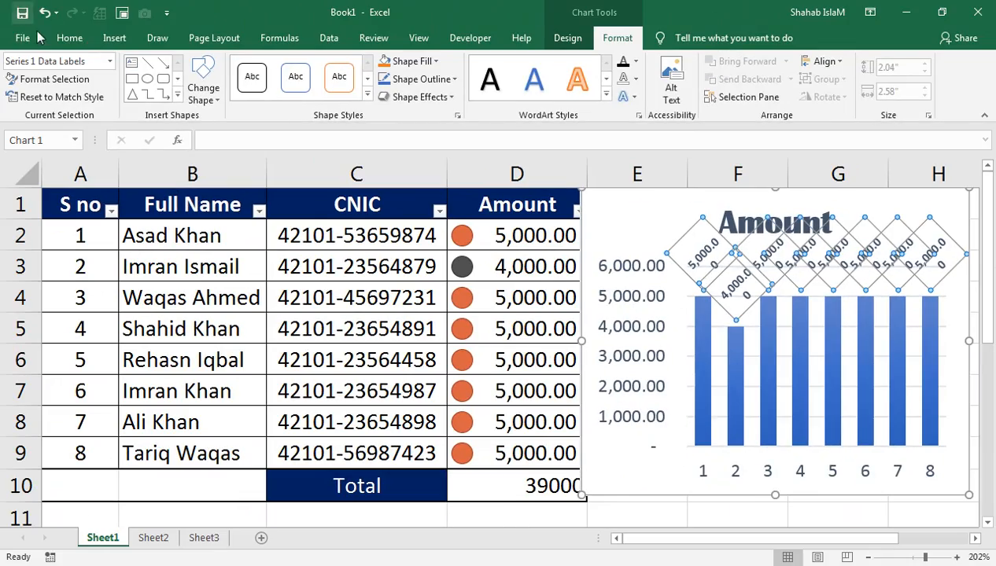
pyautogui.click(70, 37)
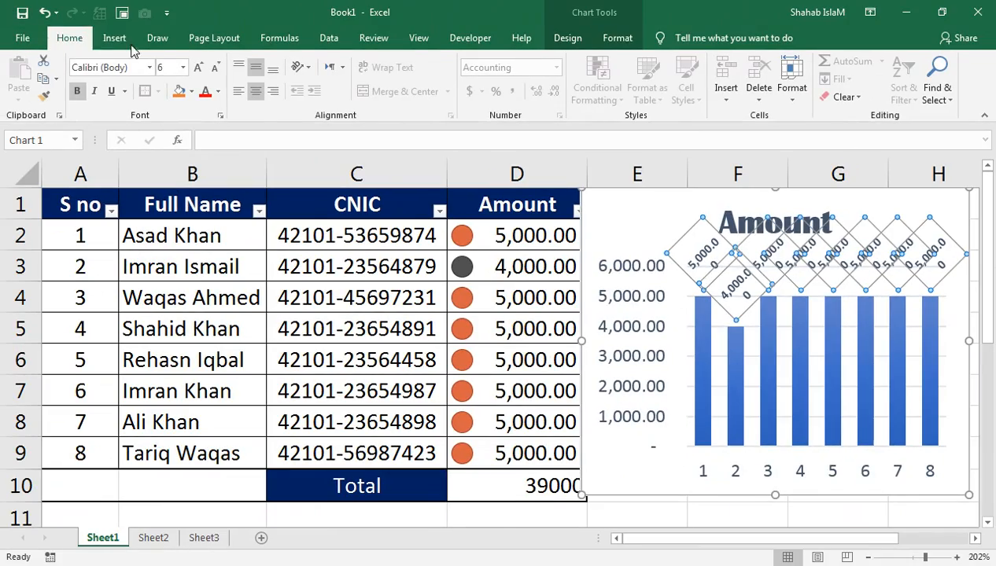
pyautogui.click(216, 69)
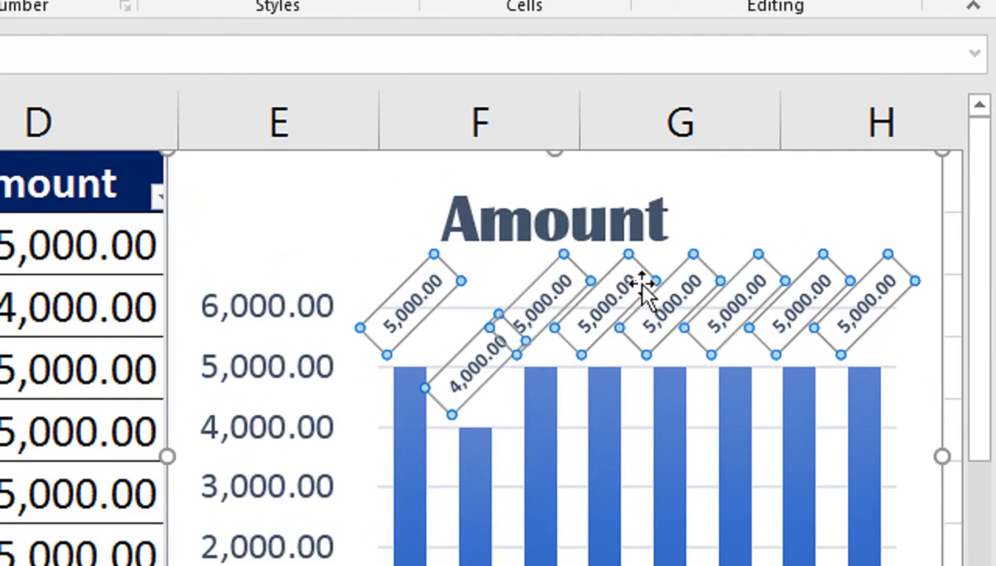
pyautogui.click(752, 192)
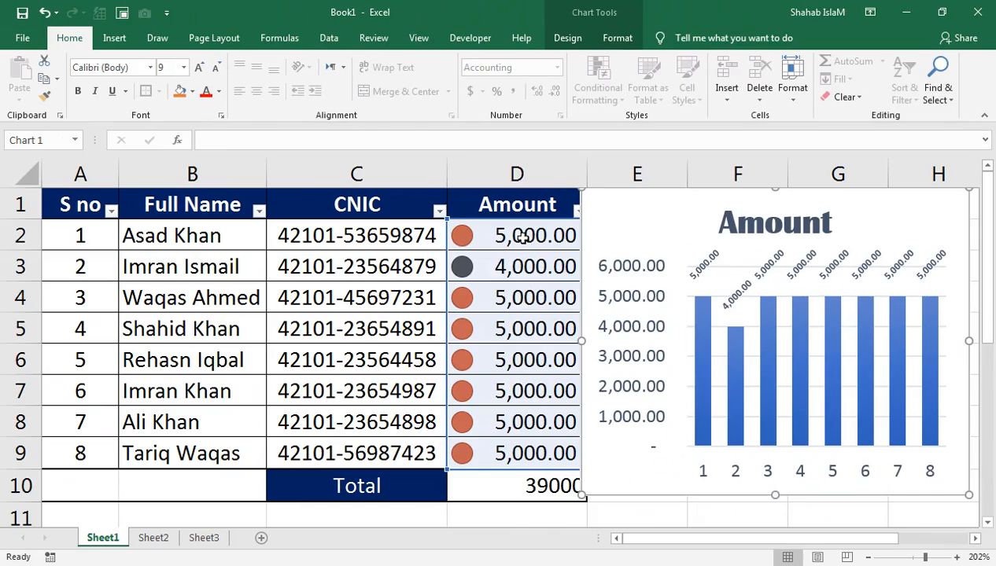
pyautogui.moveTo(531, 236); pyautogui.dragTo(579, 470)
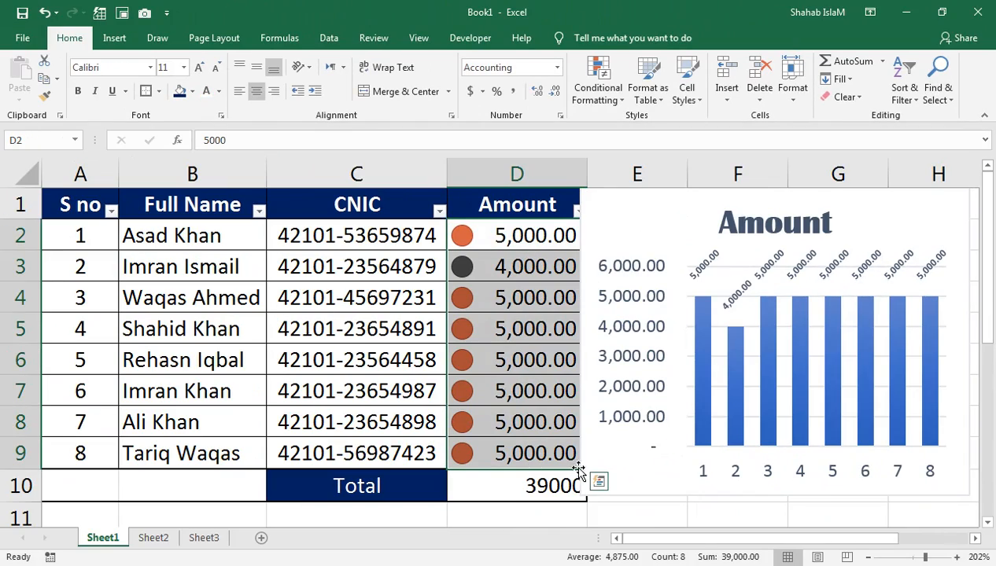
# Browse the Quick Analysis Charts, Totals, Tables and Sparklines suggestions for D2:D9 without applying any.
pyautogui.click(598, 482)
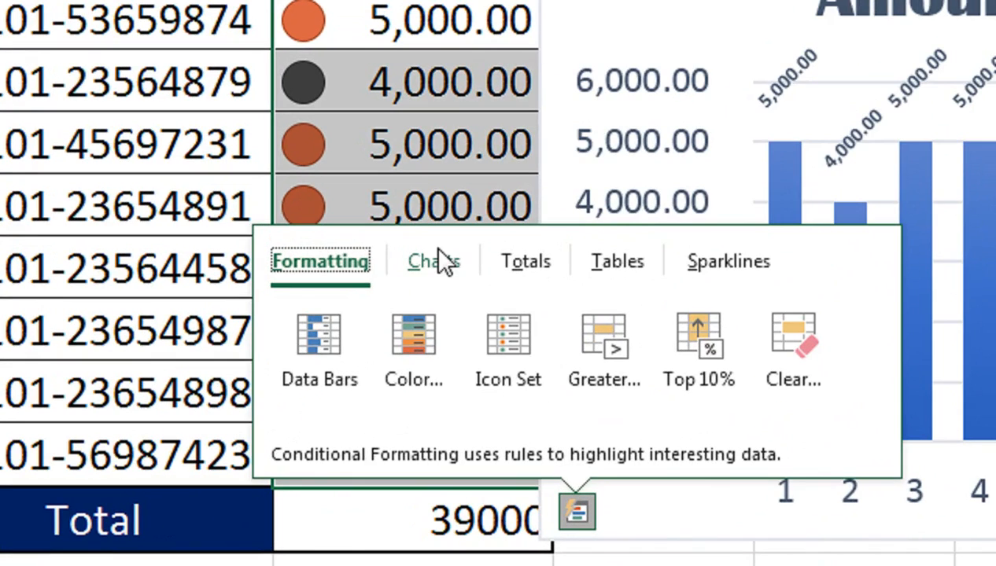
pyautogui.click(432, 266)
pyautogui.click(516, 266)
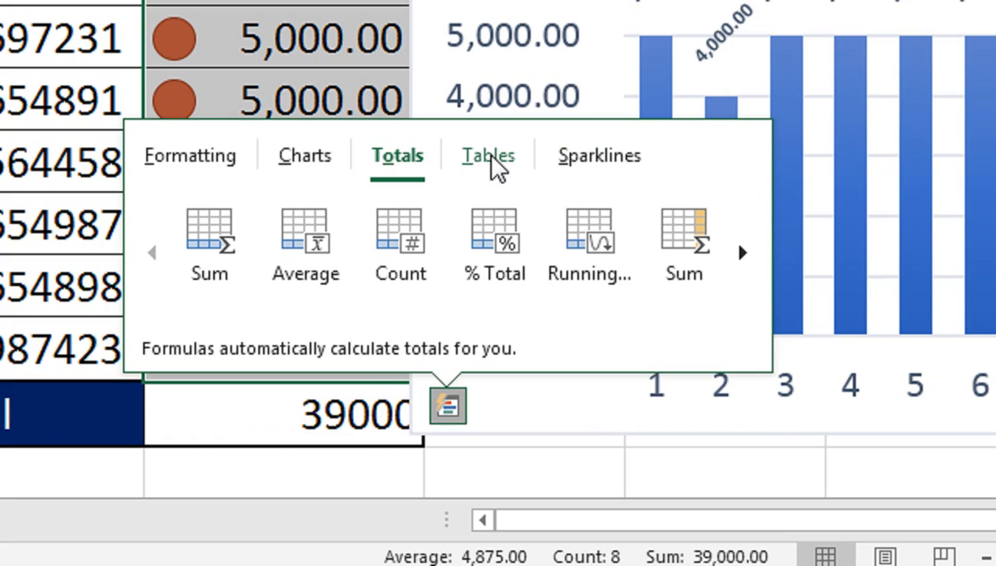
pyautogui.click(489, 157)
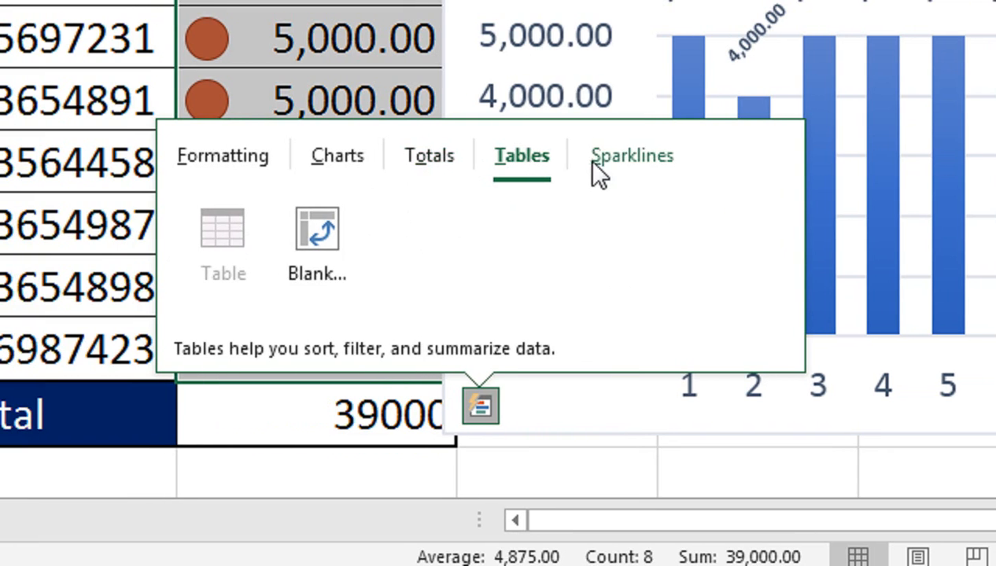
pyautogui.click(598, 158)
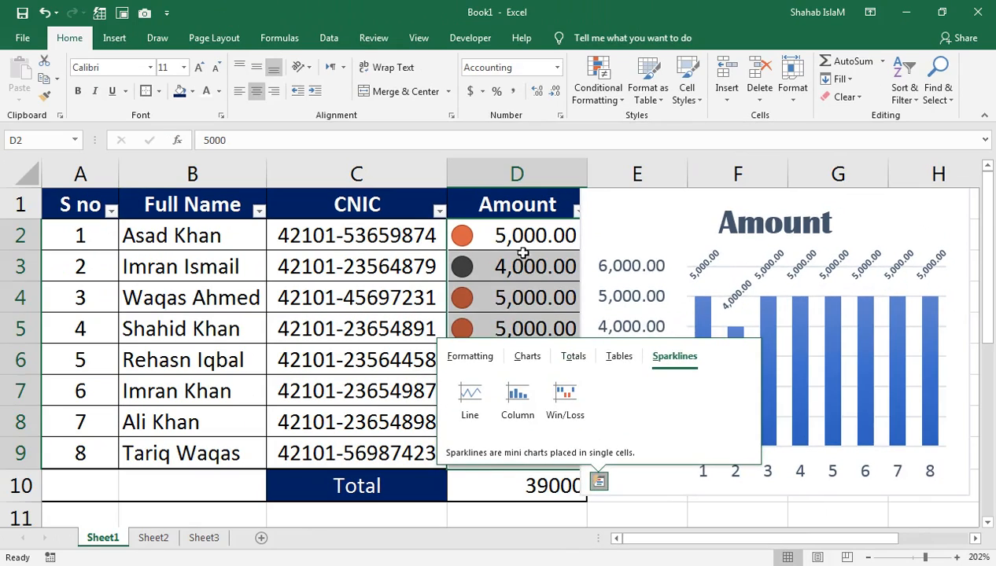
pyautogui.click(523, 240)
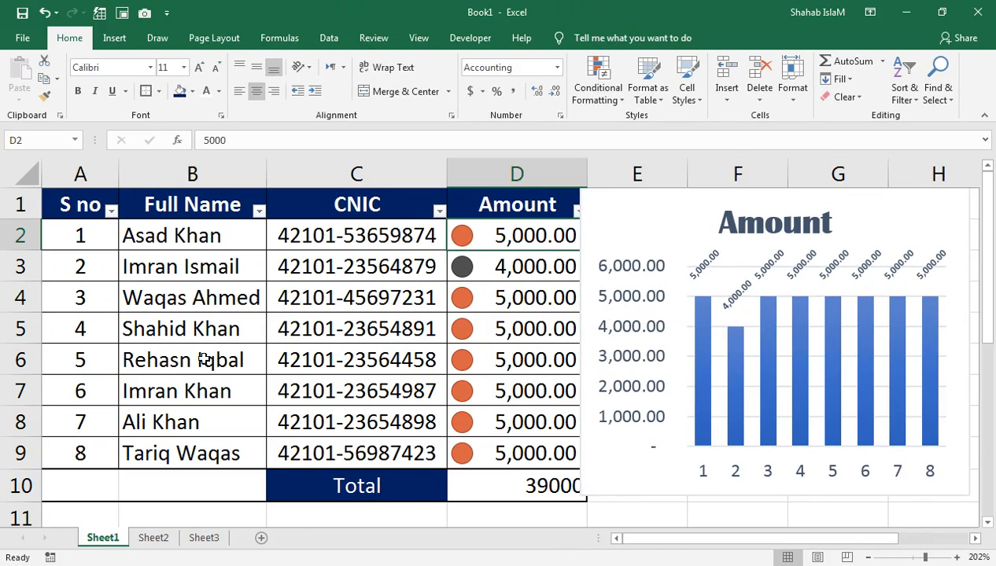
# Copy the full name in B5 into B8, replacing the previous person's name.
pyautogui.click(215, 244)
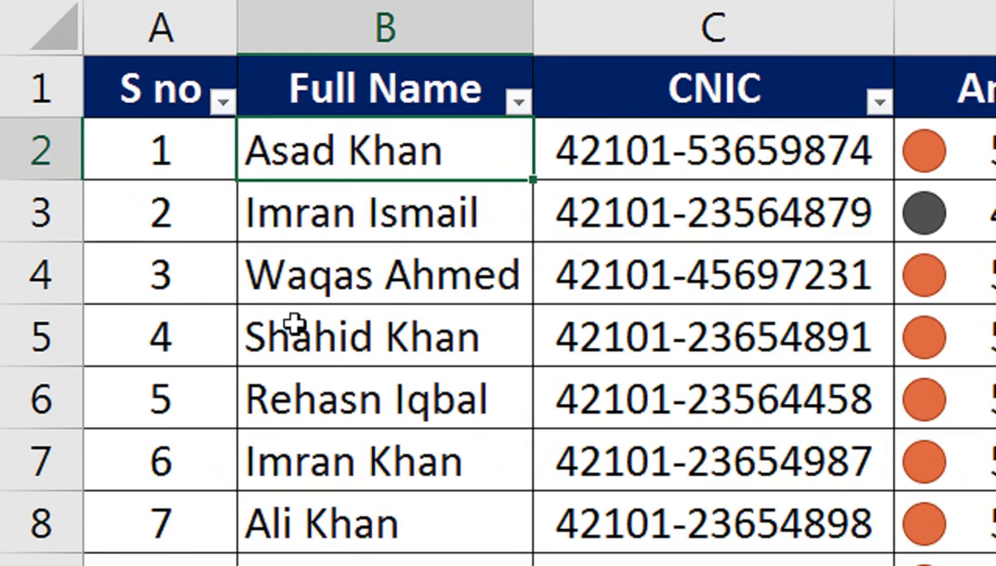
pyautogui.click(152, 329)
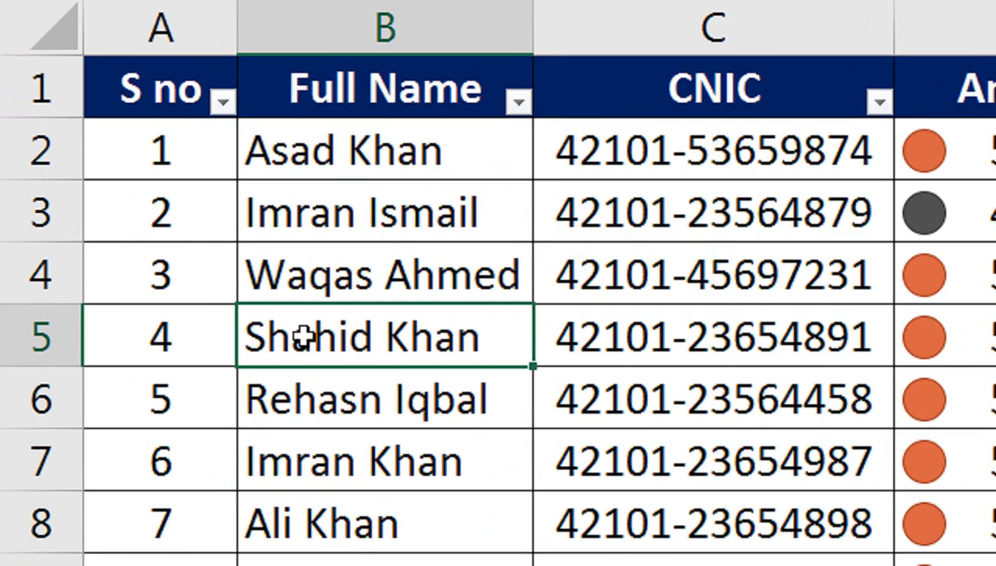
pyautogui.hotkey('ctrl', 'c')
pyautogui.click(346, 505)
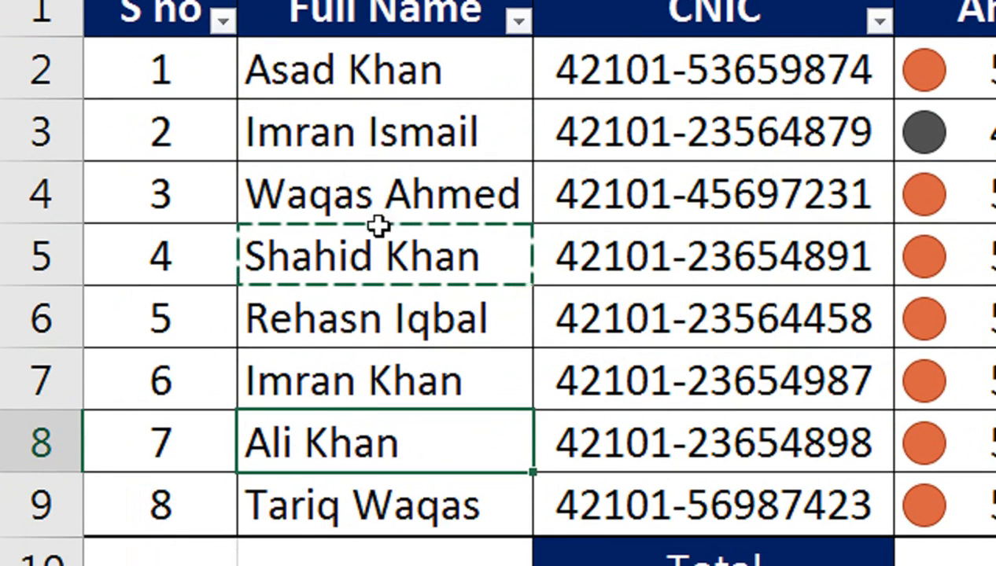
pyautogui.hotkey('ctrl', 'v')
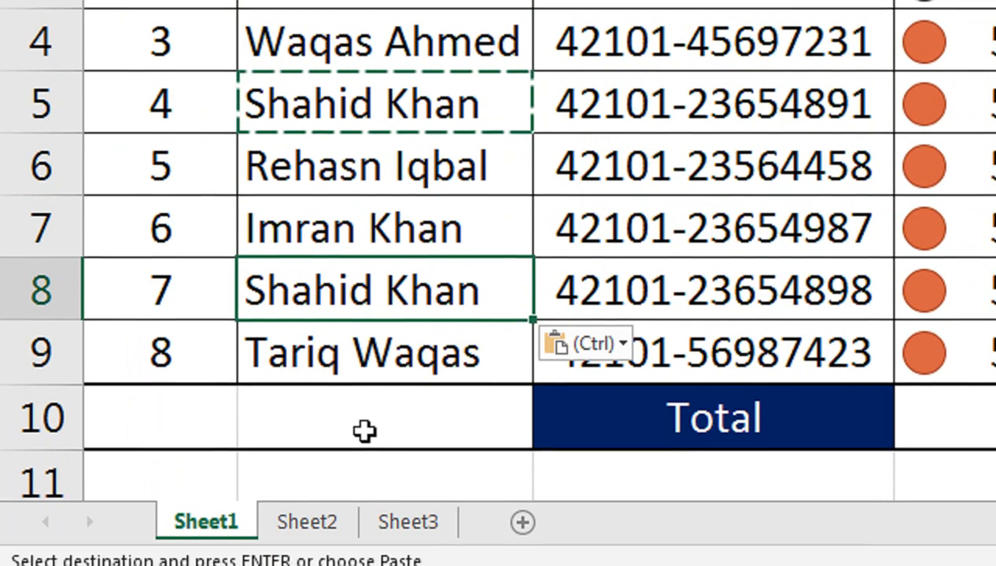
# Try a COUNTIF over B2:B9 for the repeated name in B11, then clear it.
pyautogui.click(369, 463)
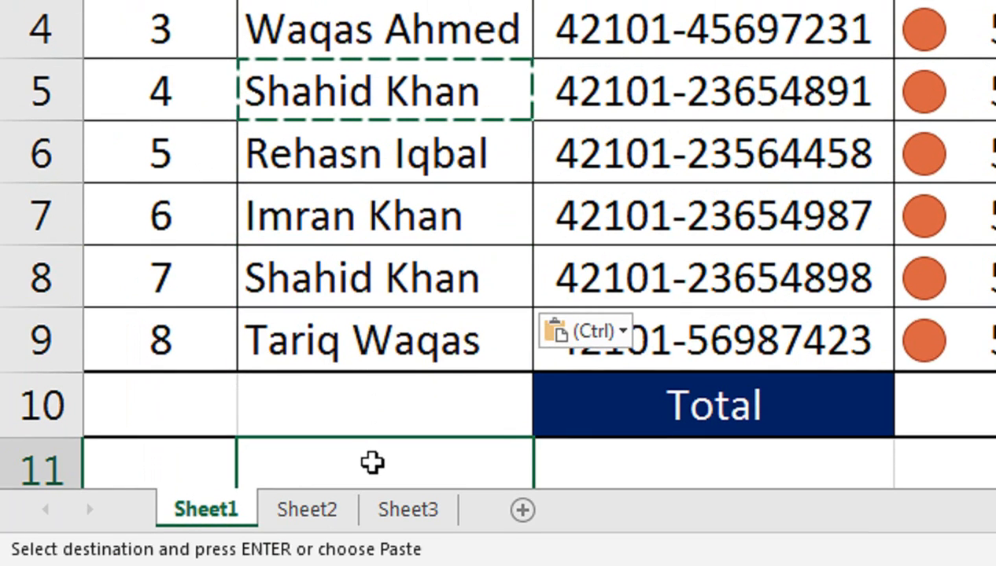
pyautogui.write('=counti')
pyautogui.press('Tab')
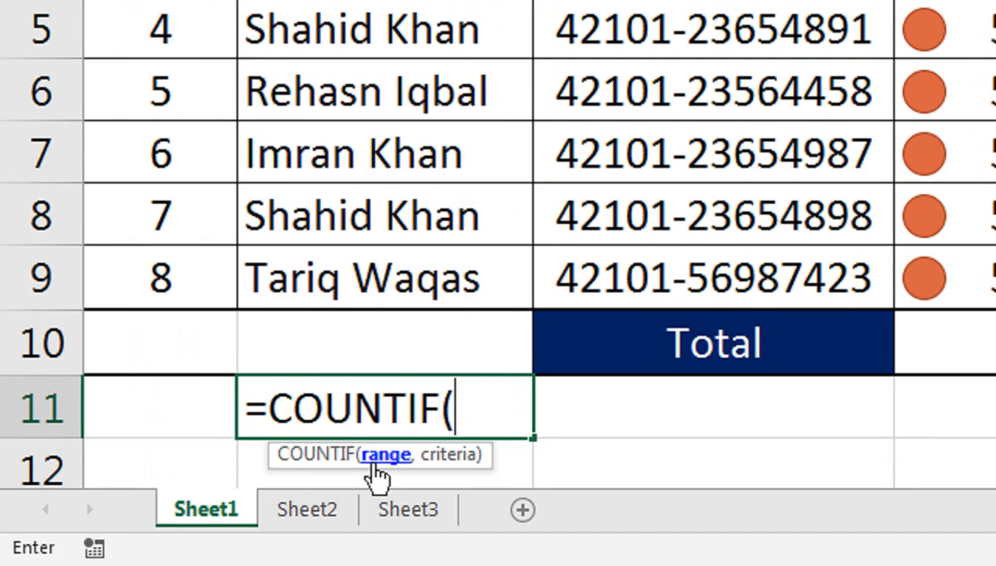
pyautogui.press('Up')
pyautogui.press('Up')
pyautogui.press('Up')
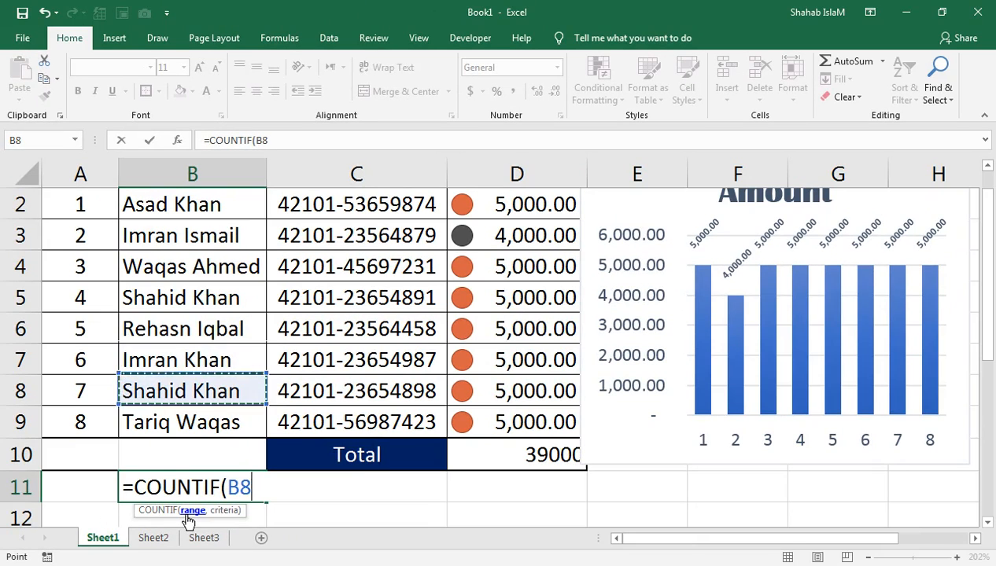
pyautogui.press('Down')
pyautogui.hotkey('shift', 'Up')
pyautogui.hotkey('shift', 'Up')
pyautogui.hotkey('shift', 'Up')
pyautogui.hotkey('shift', 'Up')
pyautogui.hotkey('shift', 'Up')
pyautogui.hotkey('shift', 'Up')
pyautogui.hotkey('shift', 'Up')
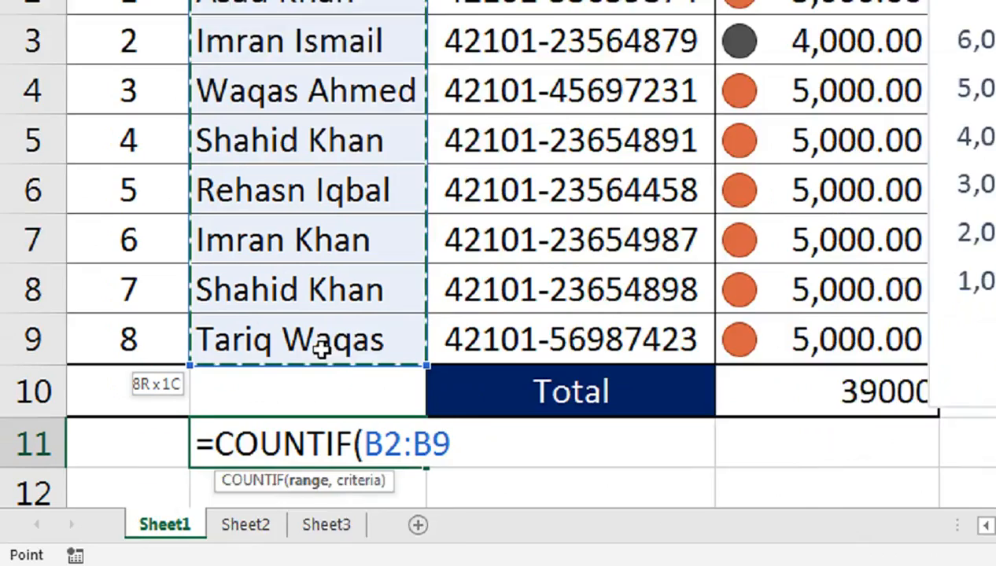
pyautogui.write(',')
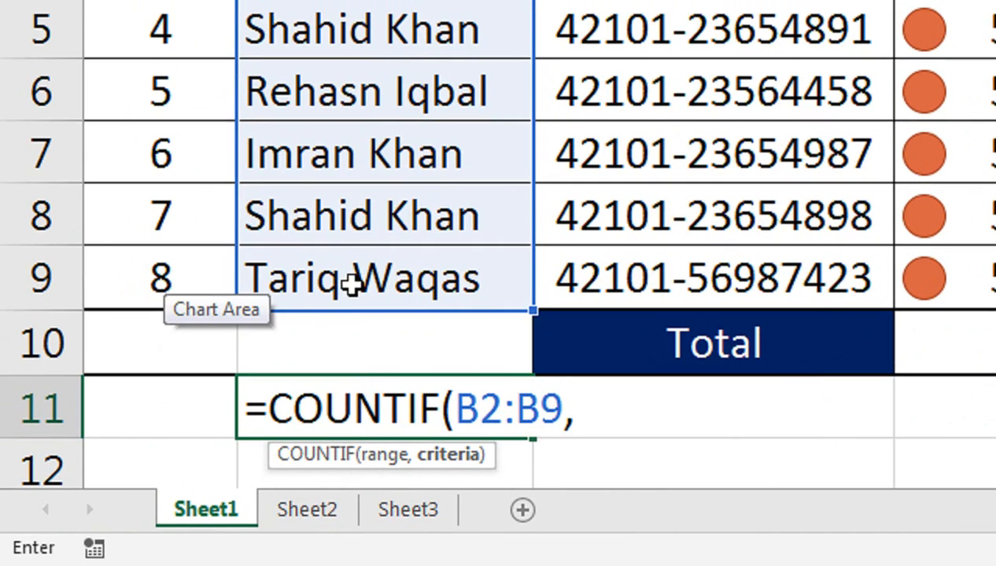
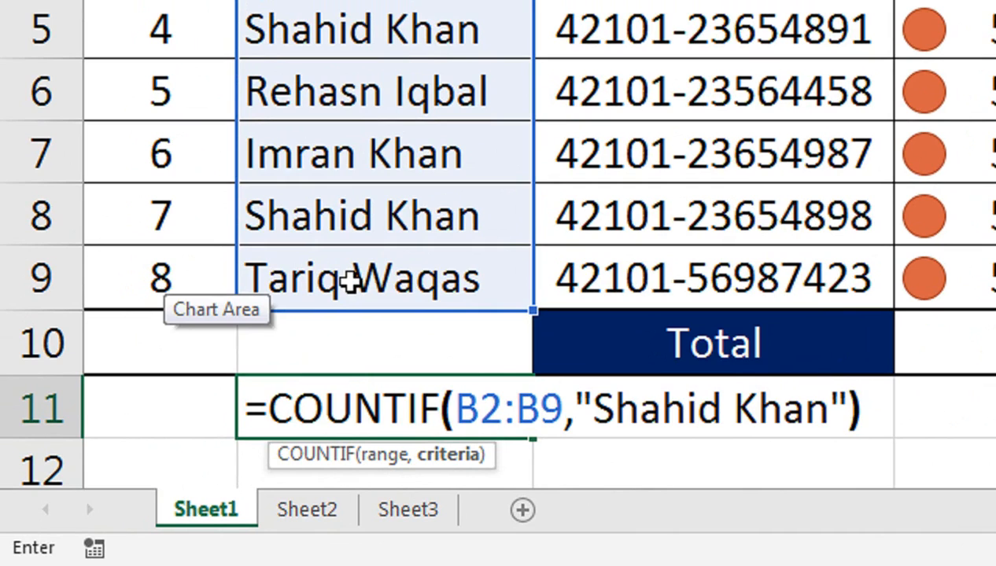
pyautogui.press('Return')
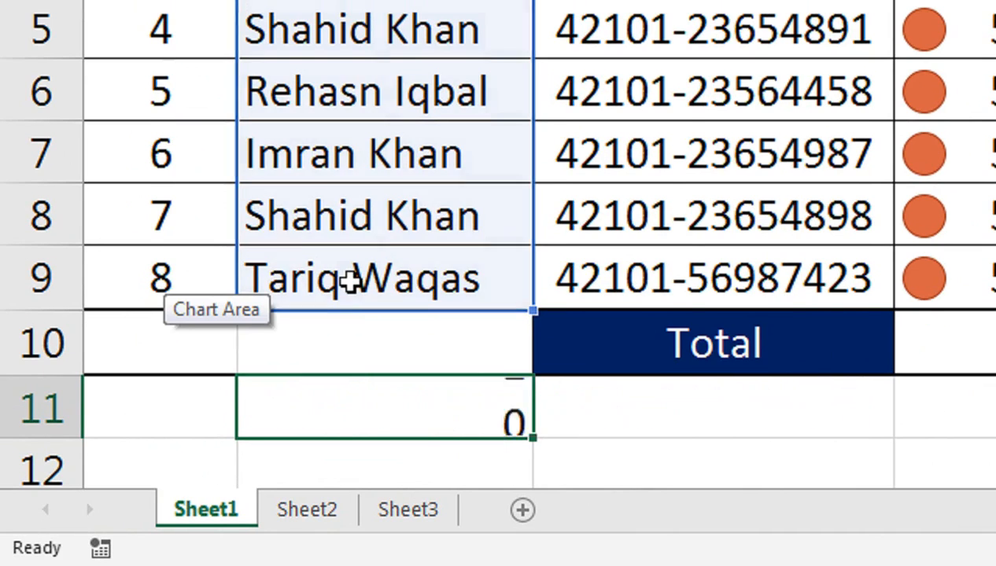
pyautogui.click(478, 352)
pyautogui.press('Delete')
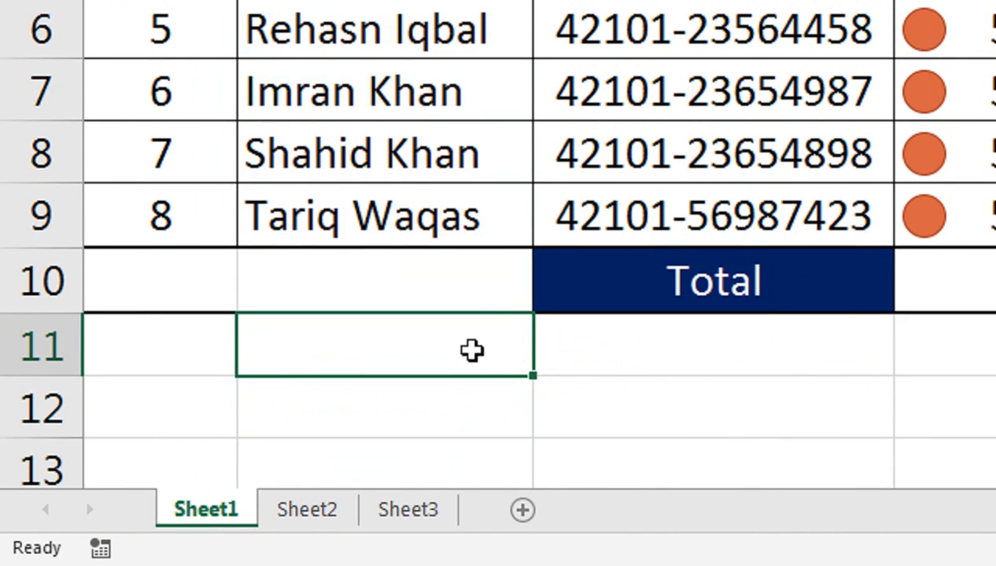
# Start a SUMIF formula in cell B11.
pyautogui.click(978, 152)
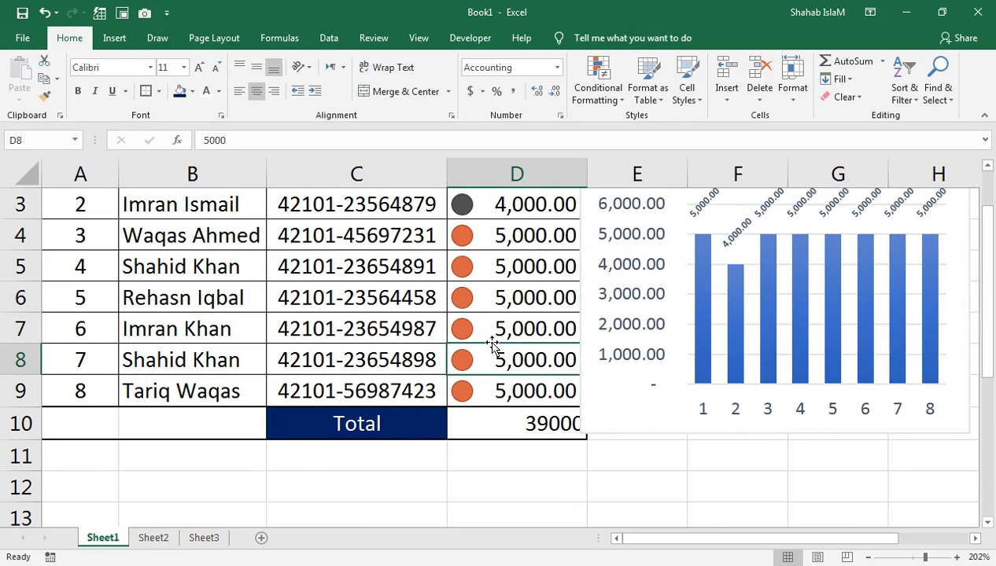
pyautogui.scroll(1, 984, 244)
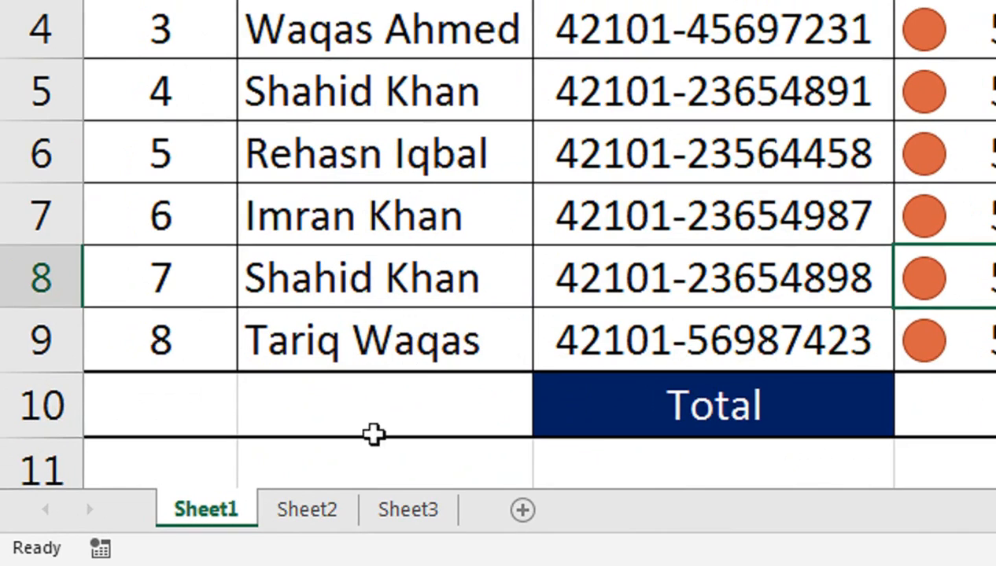
pyautogui.click(186, 515)
pyautogui.write('=s')
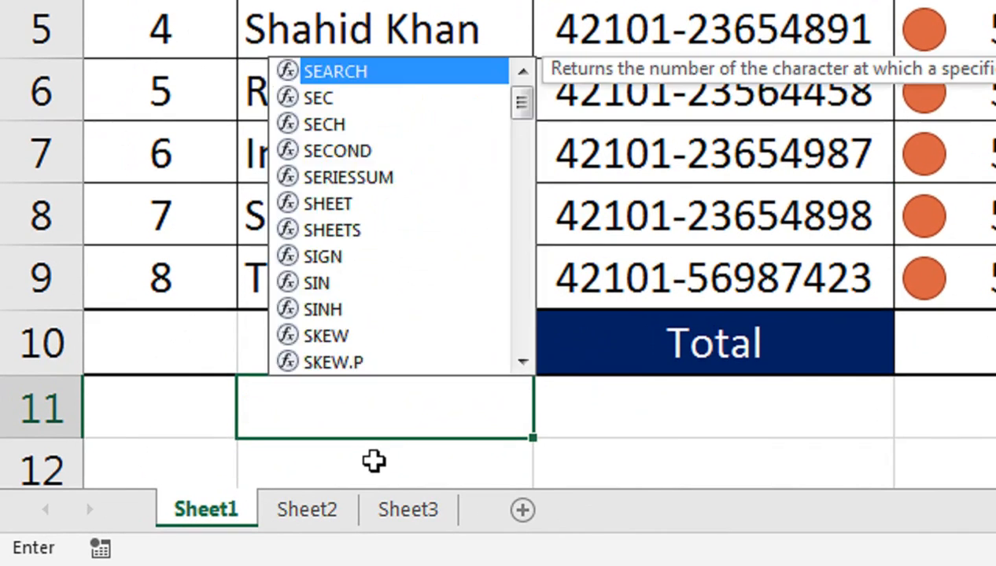
pyautogui.write('m')
pyautogui.press('BackSpace')
pyautogui.write('umif')
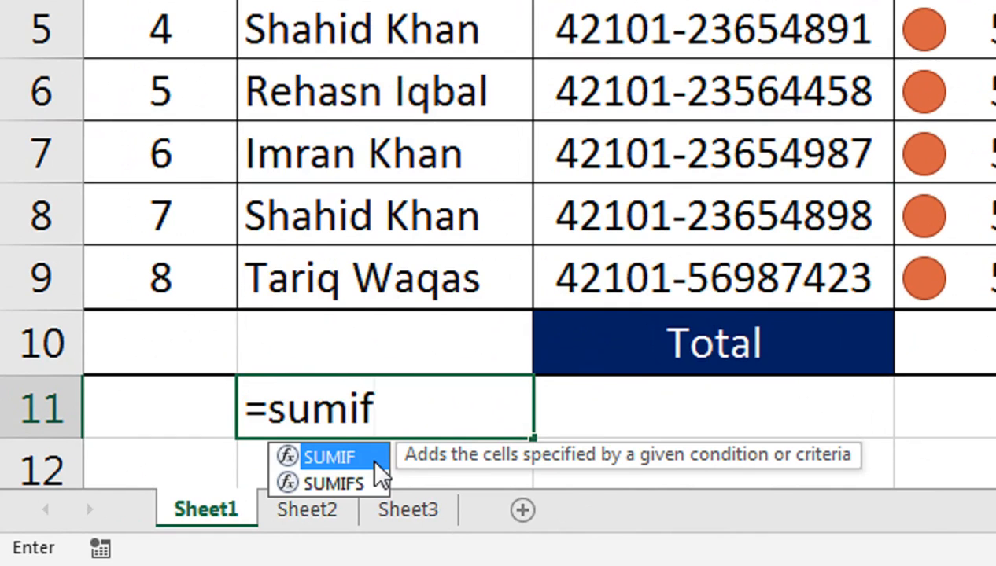
pyautogui.doubleClick(330, 458)
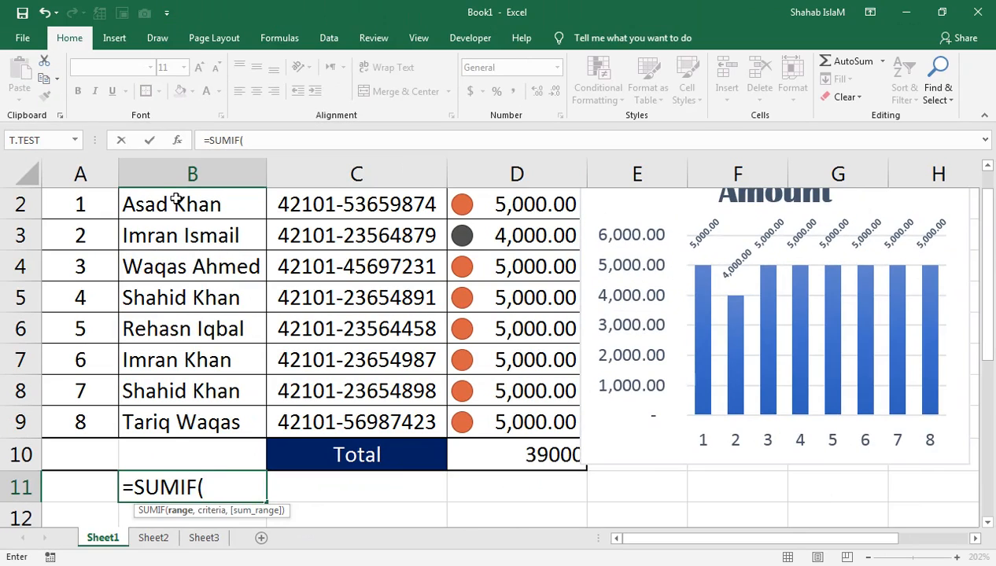
# Complete SUMIF with range B2:B9, the repeated name and sum range D2:D9, giving 10000.
pyautogui.moveTo(176, 201); pyautogui.dragTo(163, 424)
pyautogui.write(',')
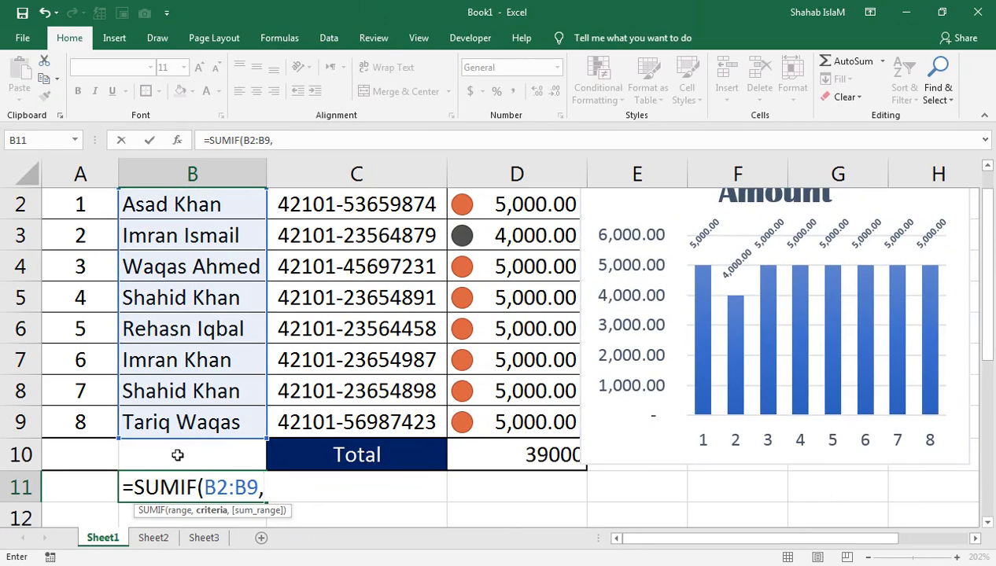
pyautogui.write('"')
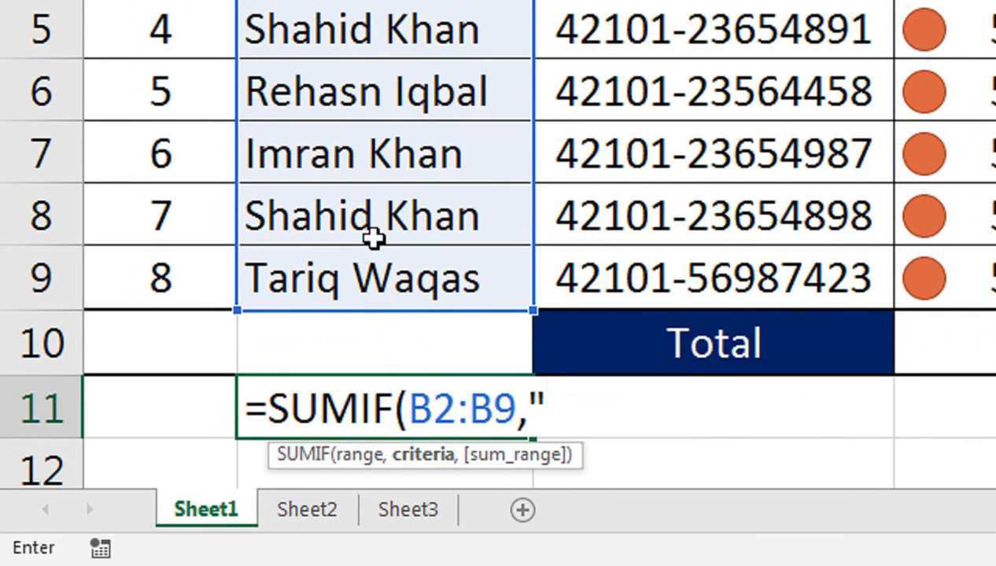
pyautogui.write('Shahid K')
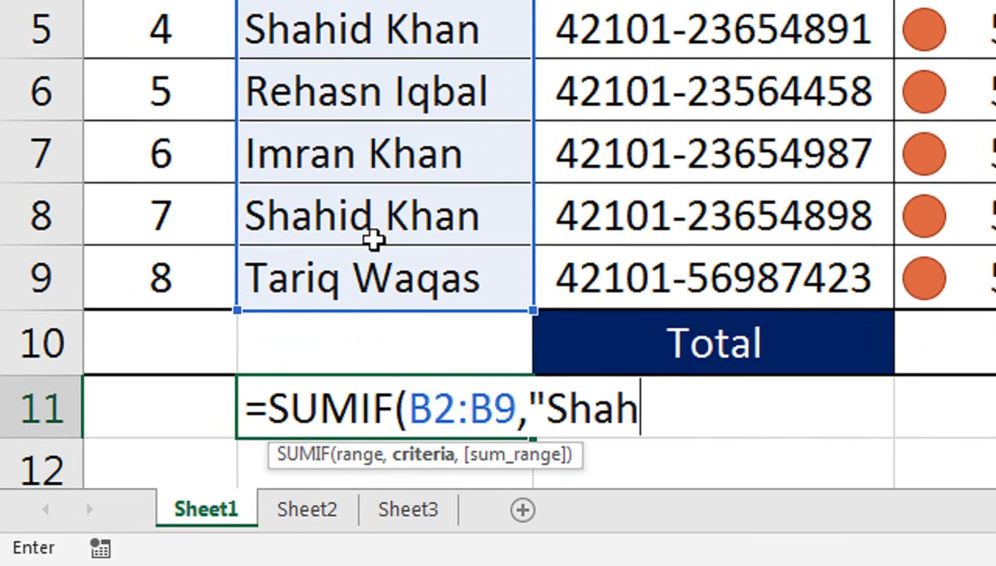
pyautogui.write('",')
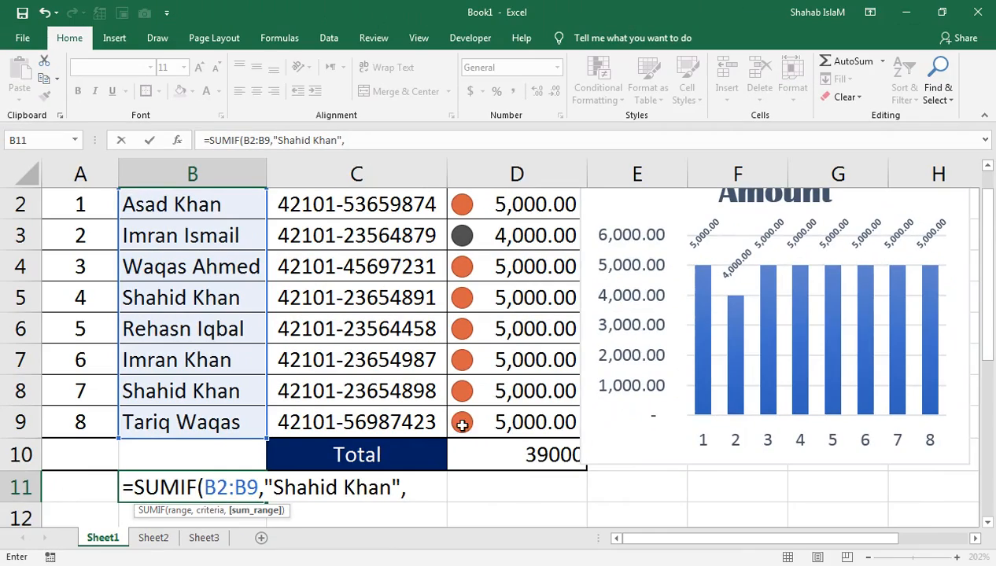
pyautogui.moveTo(462, 425); pyautogui.dragTo(480, 242)
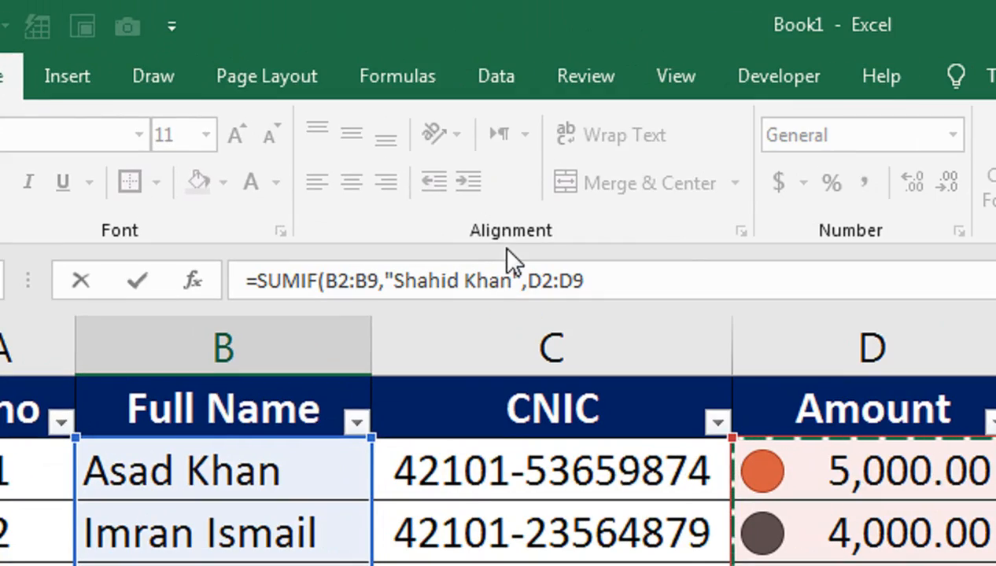
pyautogui.write(')')
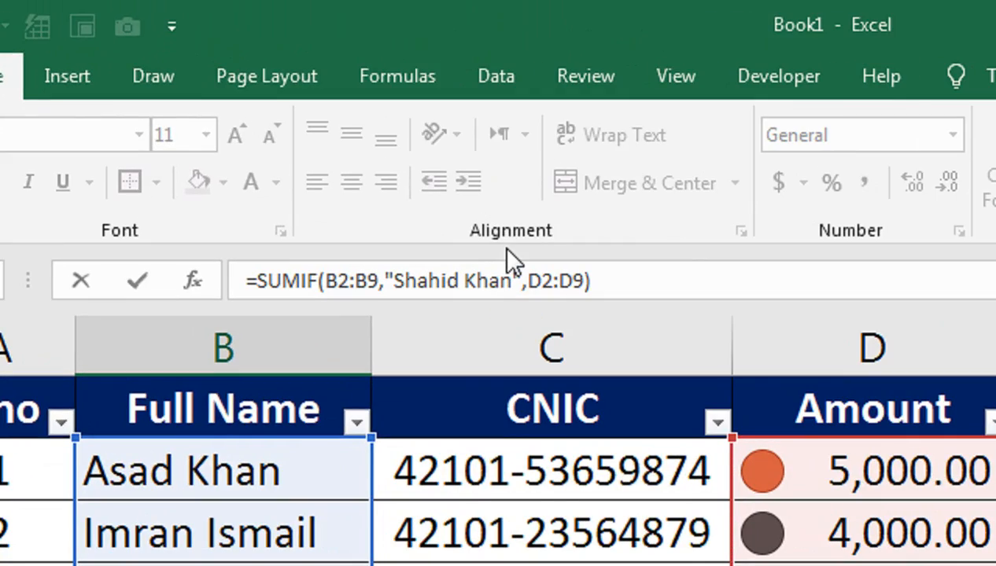
pyautogui.press('Return')
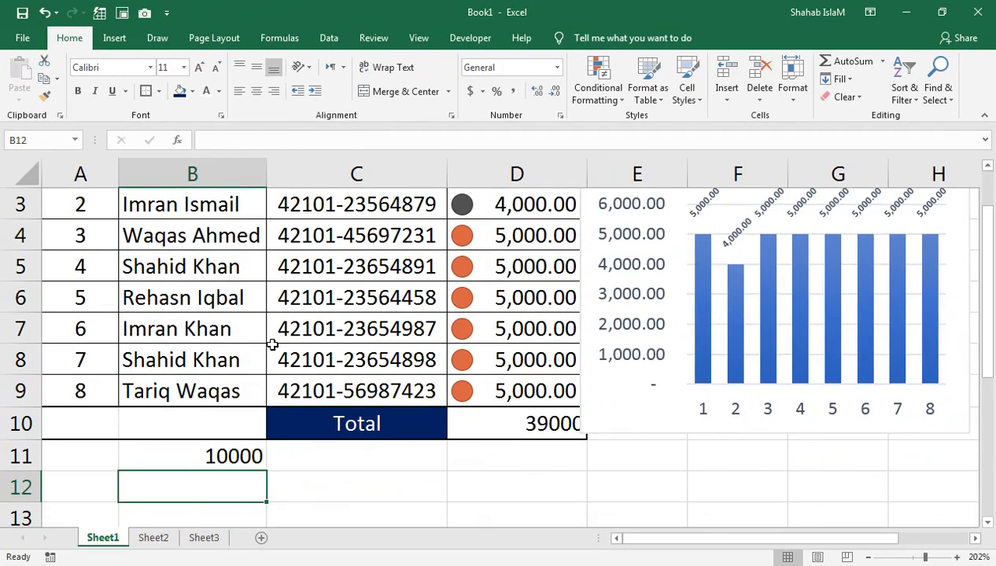
pyautogui.click(229, 459)
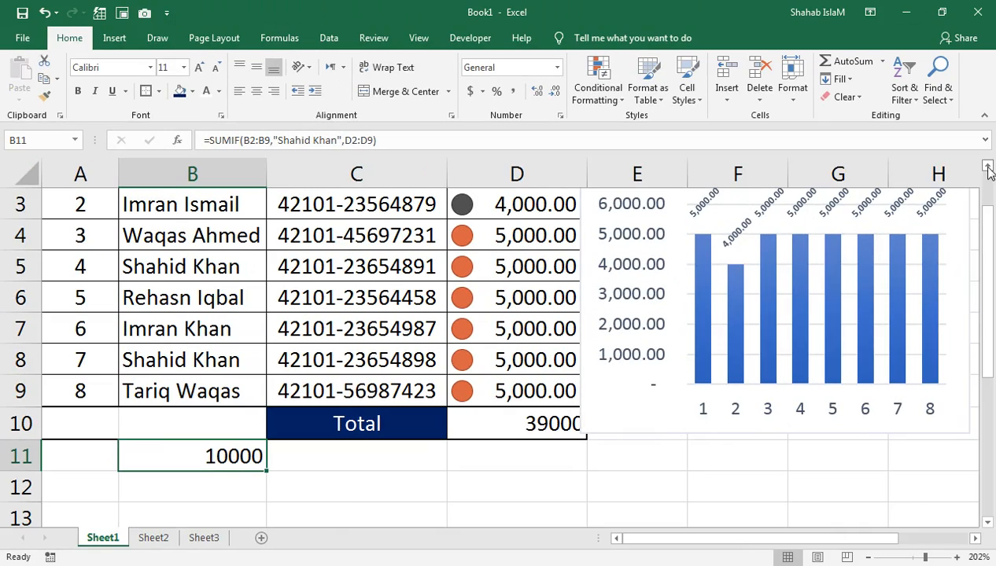
pyautogui.click(987, 170)
pyautogui.click(987, 170)
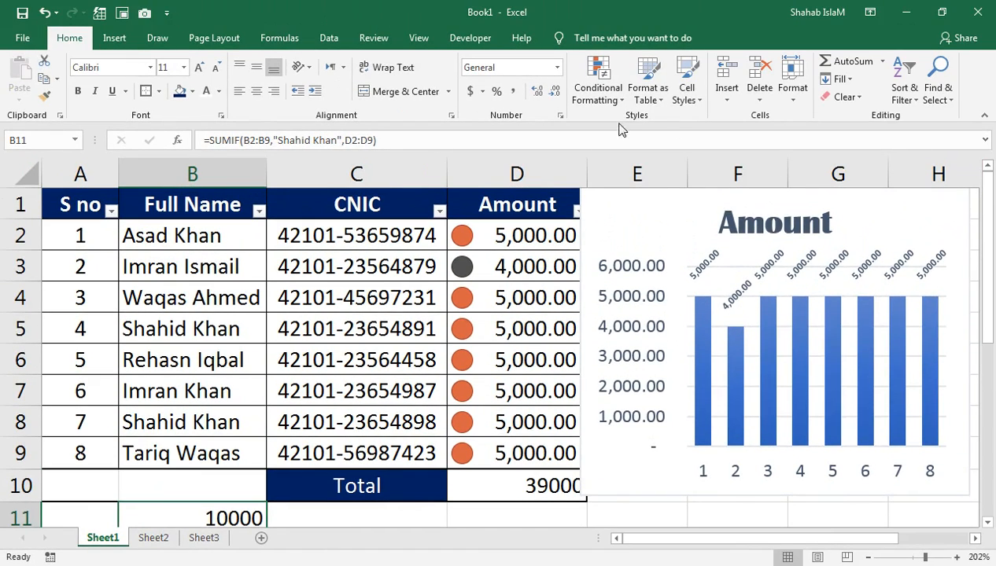